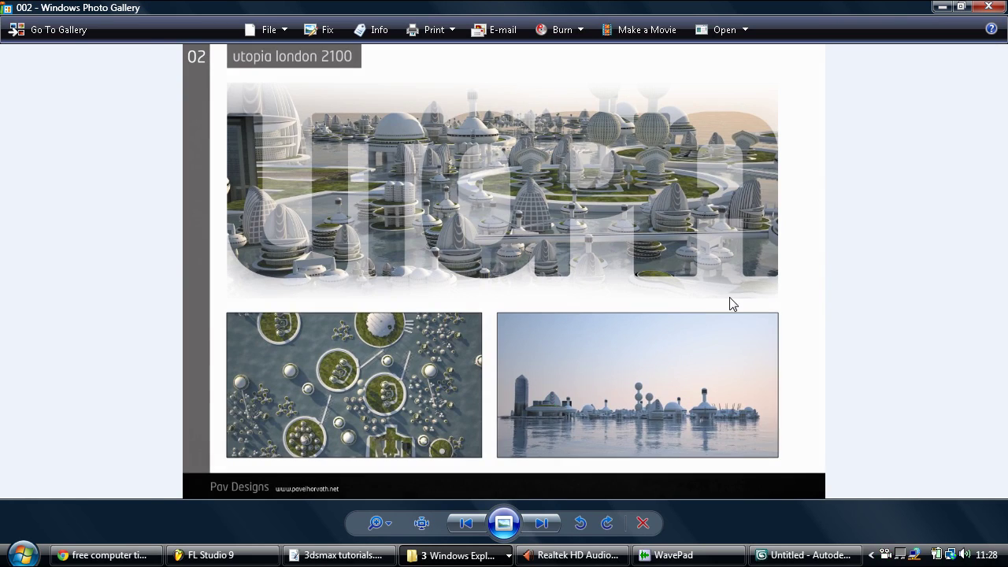
Step: Examine the two Utopia London 2100 portfolio pages, images 002 and 001, up close
{"action": "scroll", "coordinate": [729, 302], "scroll_direction": "up", "scroll_amount": 5}
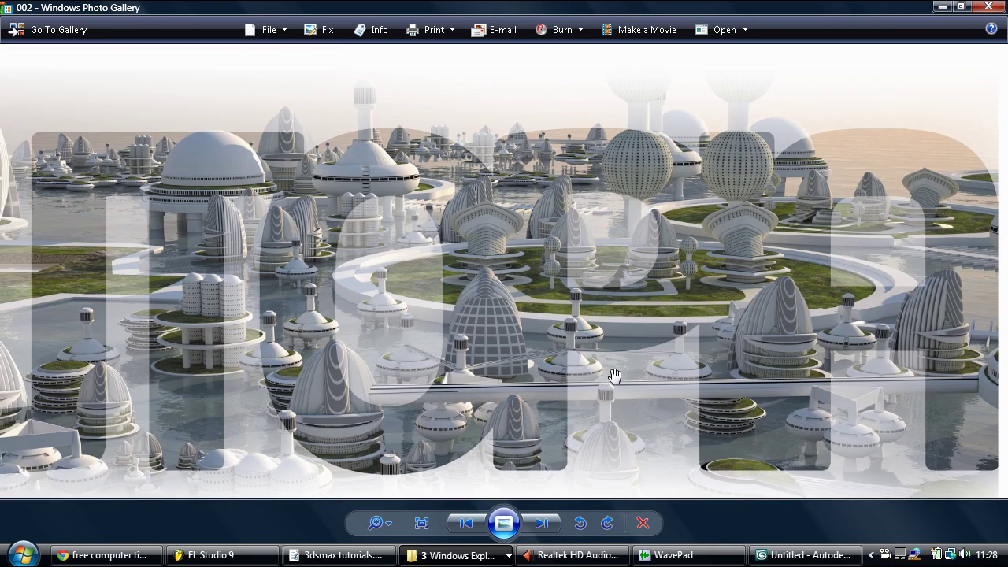
{"action": "scroll", "coordinate": [614, 385], "scroll_direction": "down", "scroll_amount": 5}
{"action": "key", "text": "Right"}
{"action": "key", "text": "Left"}
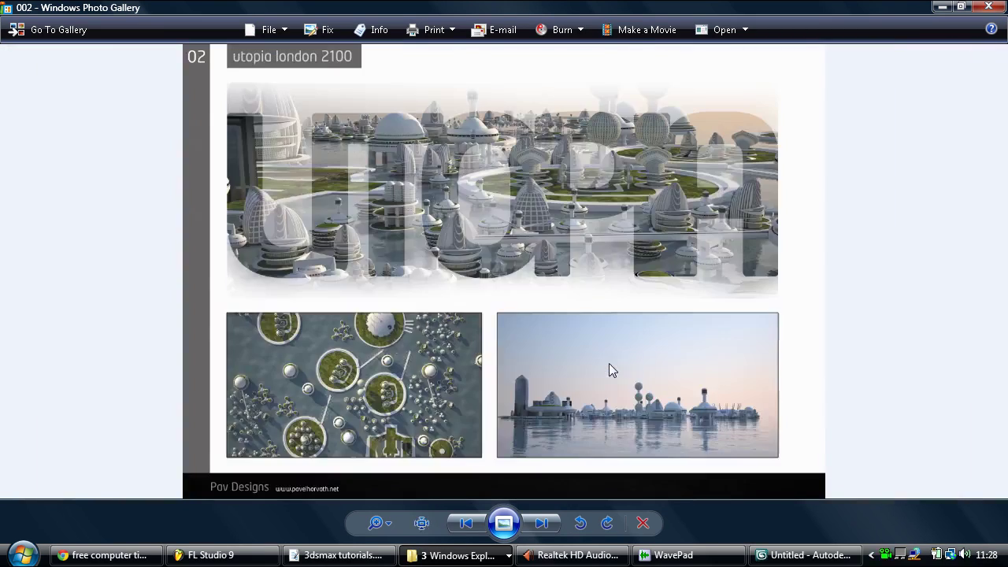
{"action": "key", "text": "Left"}
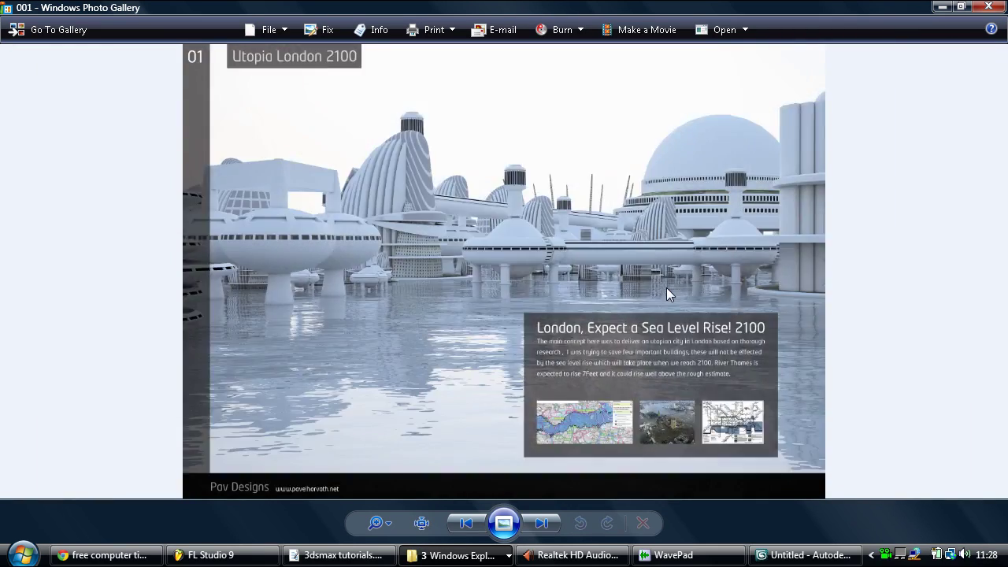
{"action": "scroll", "coordinate": [679, 250], "scroll_direction": "up", "scroll_amount": 2}
{"action": "left_click_drag", "start_coordinate": [671, 257], "coordinate": [690, 150]}
{"action": "scroll", "coordinate": [690, 150], "scroll_direction": "down", "scroll_amount": 2}
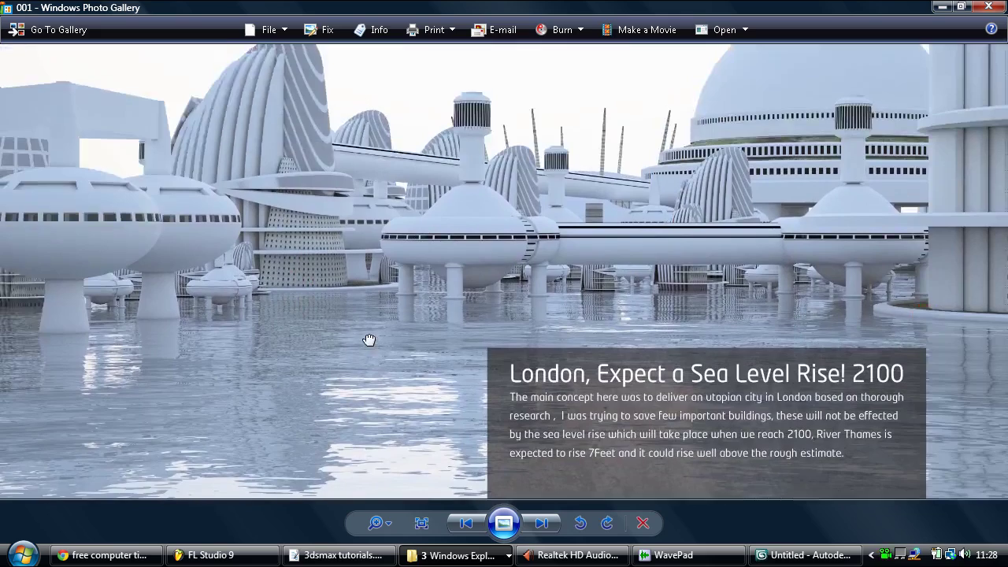
Step: Browse the portfolio images up to the Westfield s-centre page, inspecting image 004 and the Westfield renders in detail
{"action": "key", "text": "Right"}
{"action": "key", "text": "Right"}
{"action": "key", "text": "Right"}
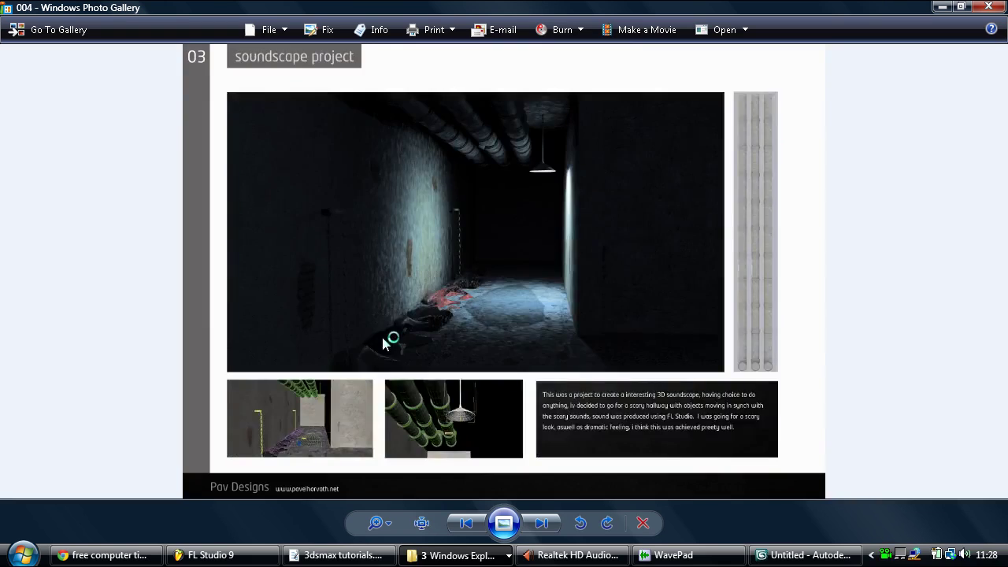
{"action": "scroll", "coordinate": [584, 258], "scroll_direction": "up", "scroll_amount": 3}
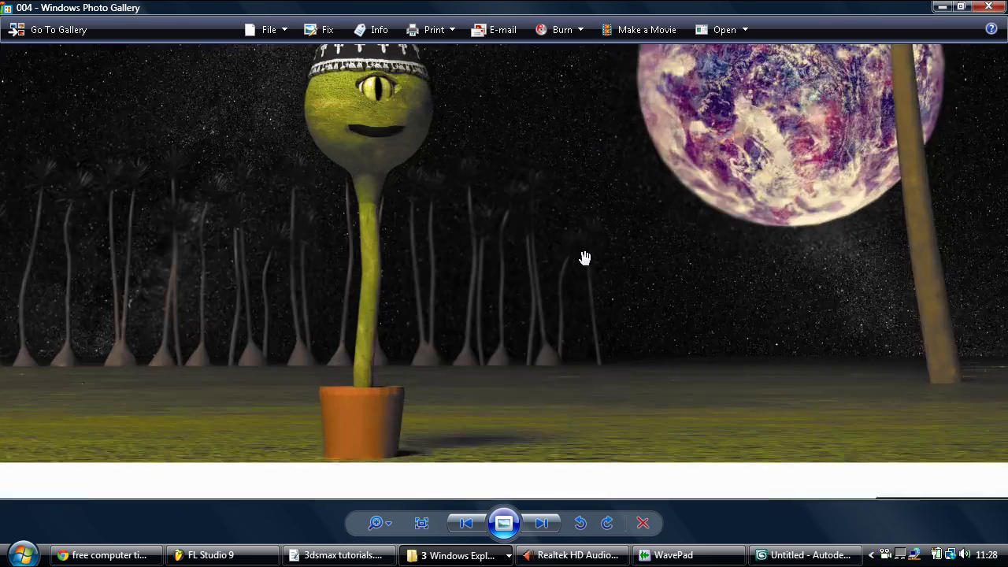
{"action": "key", "text": "Right"}
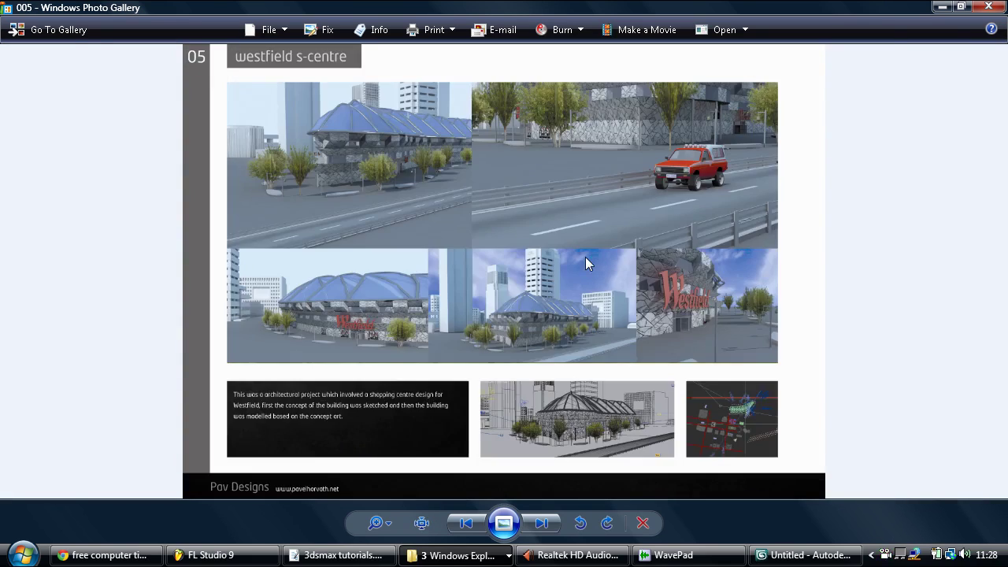
{"action": "scroll", "coordinate": [594, 275], "scroll_direction": "up", "scroll_amount": 3}
{"action": "scroll", "coordinate": [594, 275], "scroll_direction": "down", "scroll_amount": 3}
Step: Browse the portfolio pages from the Budlight Advert to the low poly house, examining the renders up close
{"action": "key", "text": "Right"}
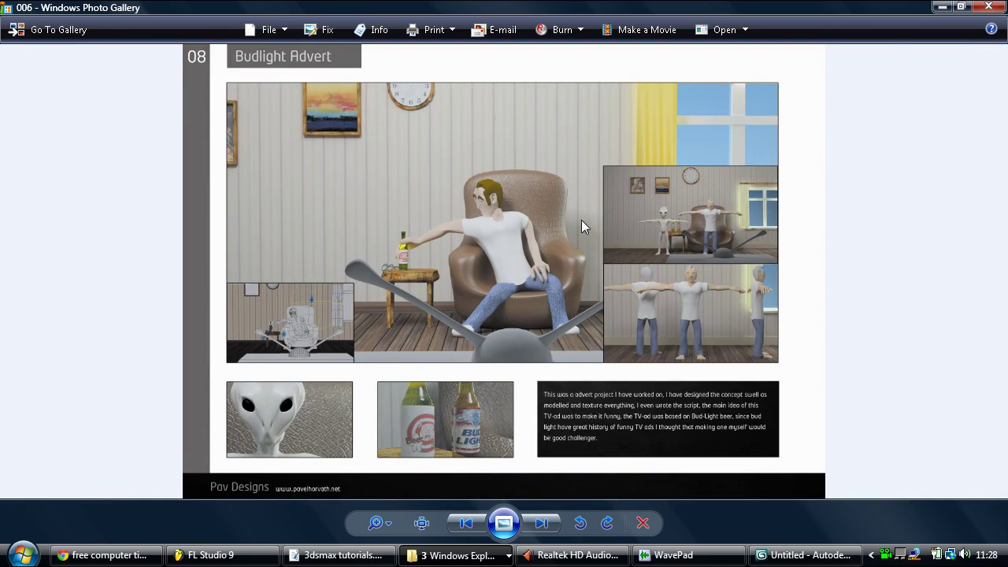
{"action": "scroll", "coordinate": [580, 227], "scroll_direction": "up", "scroll_amount": 2}
{"action": "key", "text": "Right"}
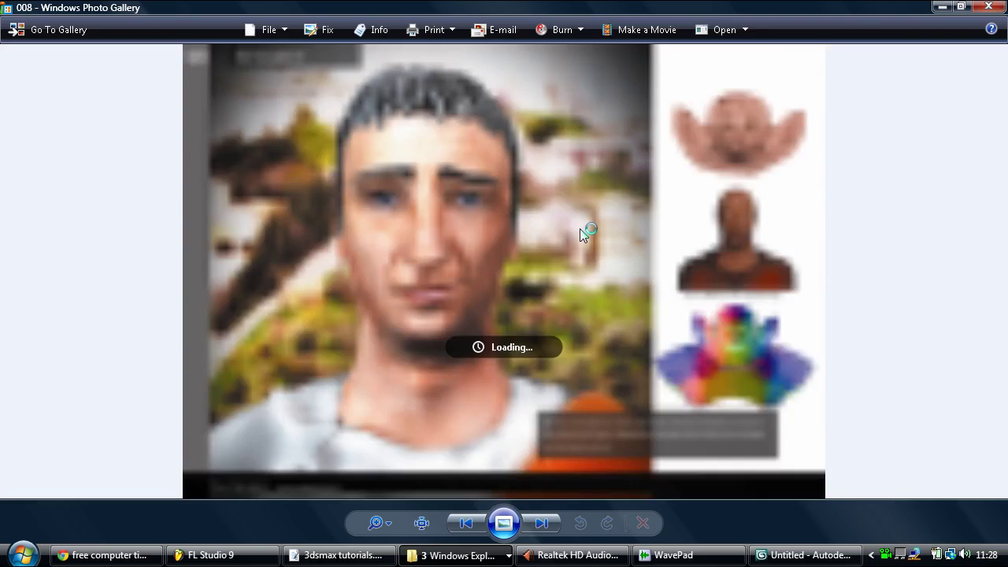
{"action": "scroll", "coordinate": [740, 337], "scroll_direction": "up", "scroll_amount": 2}
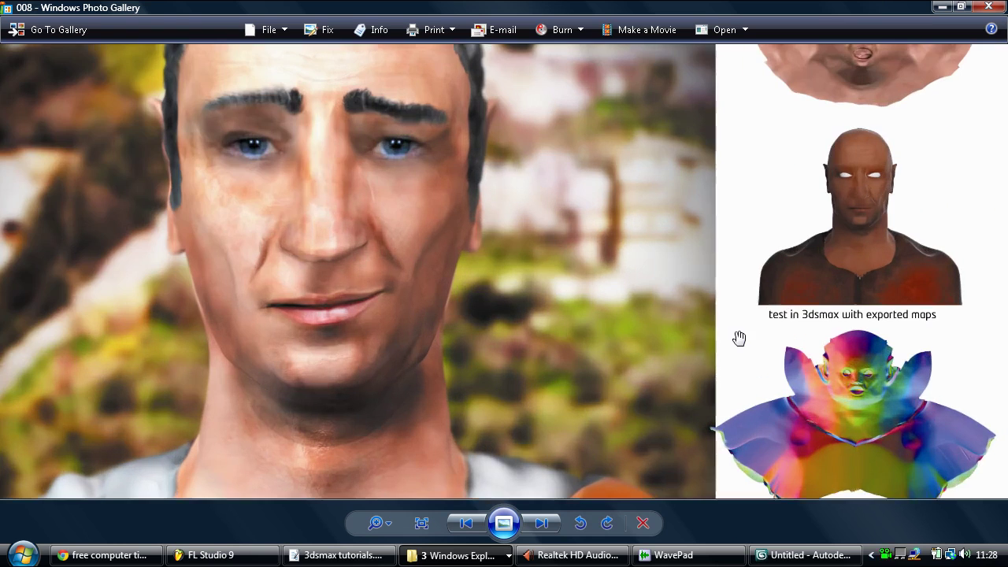
{"action": "key", "text": "Right"}
{"action": "key", "text": "Right"}
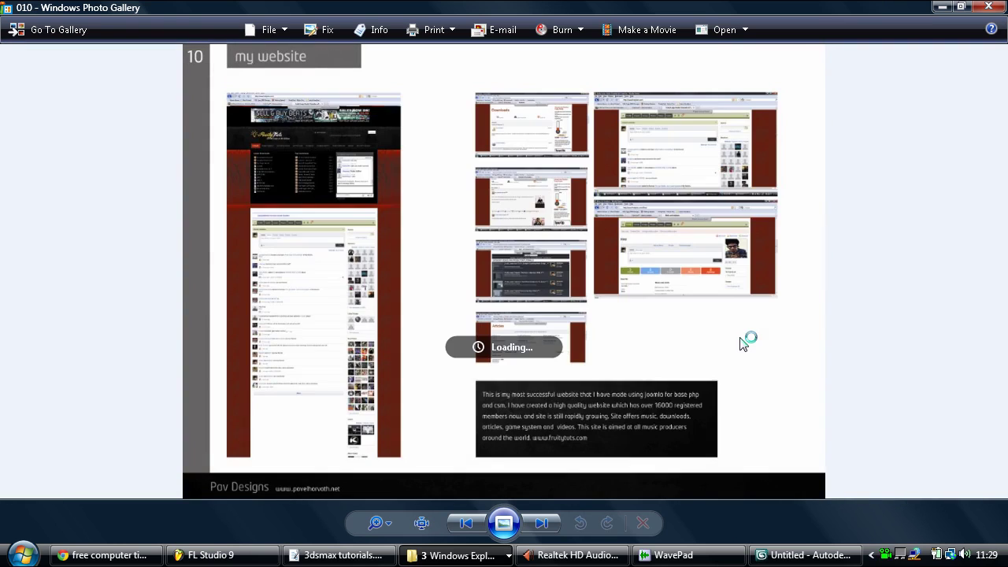
{"action": "key", "text": "Right"}
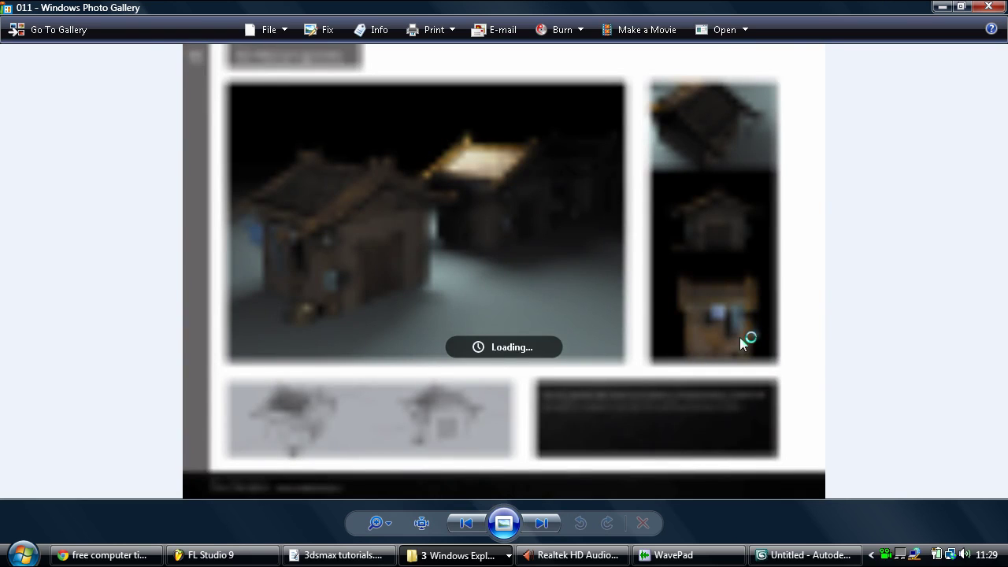
{"action": "scroll", "coordinate": [764, 263], "scroll_direction": "up", "scroll_amount": 3}
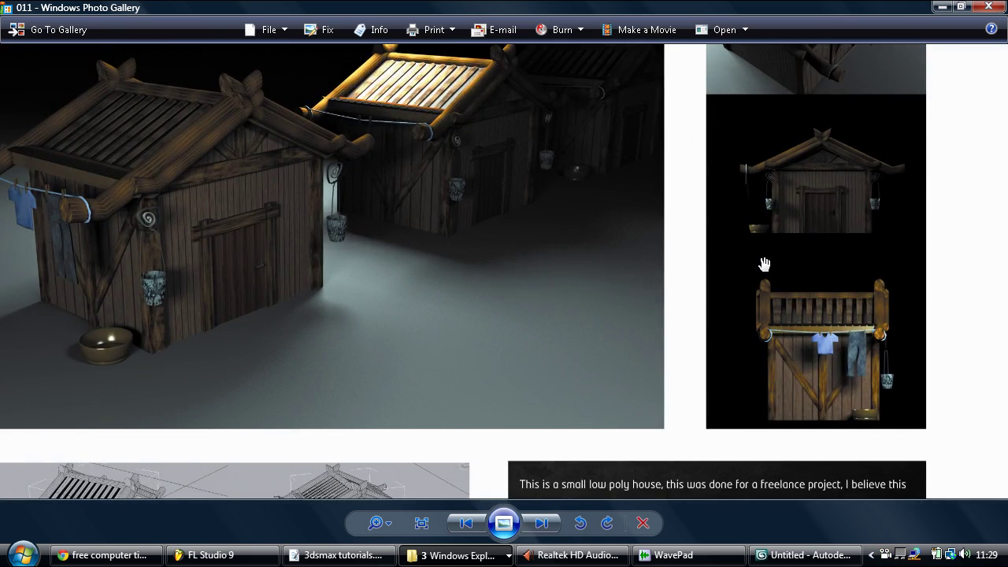
{"action": "scroll", "coordinate": [763, 262], "scroll_direction": "down", "scroll_amount": 2}
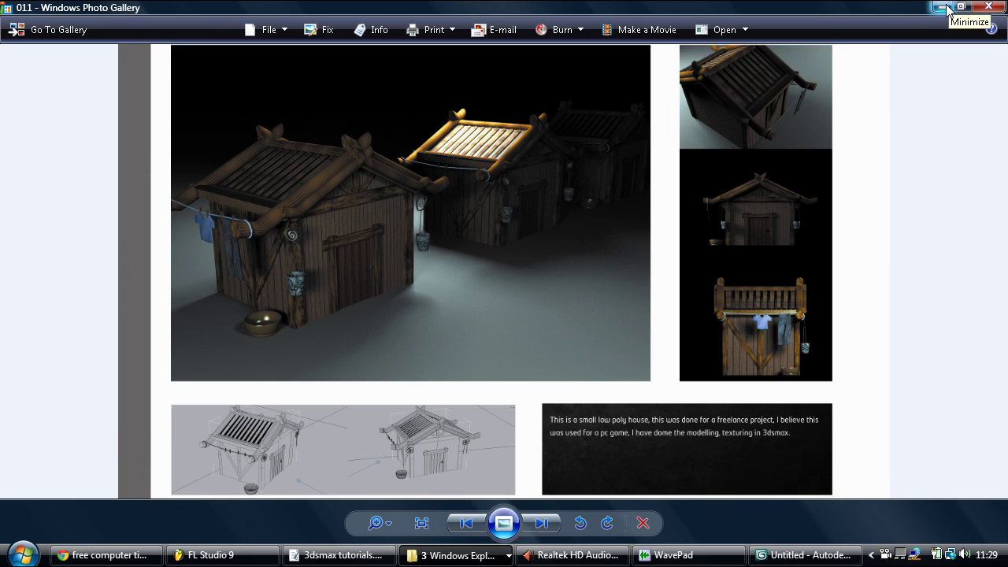
Step: Switch to the 3dsmax tutorials document and color the whole "02 - Layout & Interface" line green
{"action": "left_click", "coordinate": [333, 557]}
{"action": "scroll", "coordinate": [543, 291], "scroll_direction": "down", "scroll_amount": 1}
{"action": "left_click", "coordinate": [580, 270]}
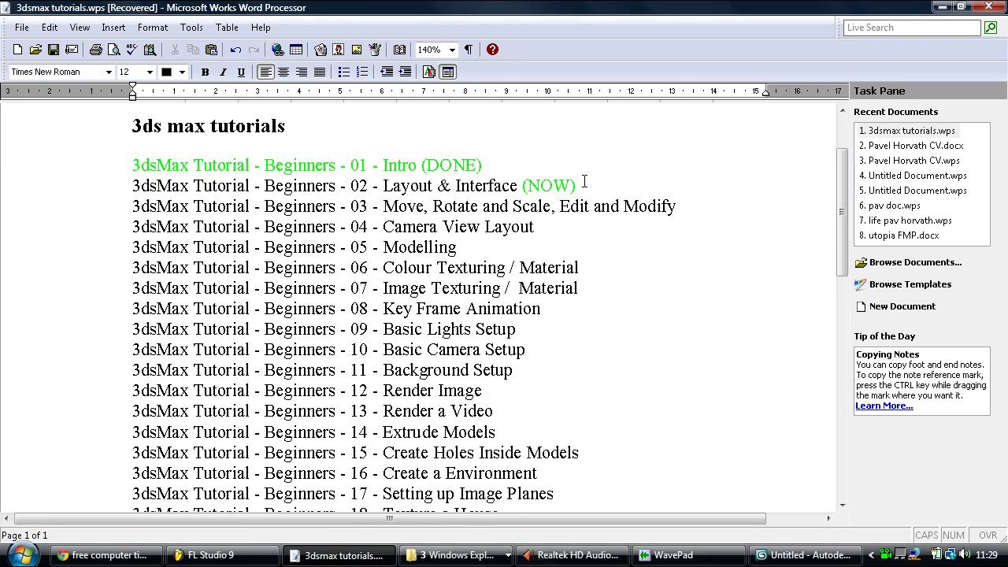
{"action": "left_click_drag", "start_coordinate": [583, 185], "coordinate": [144, 179]}
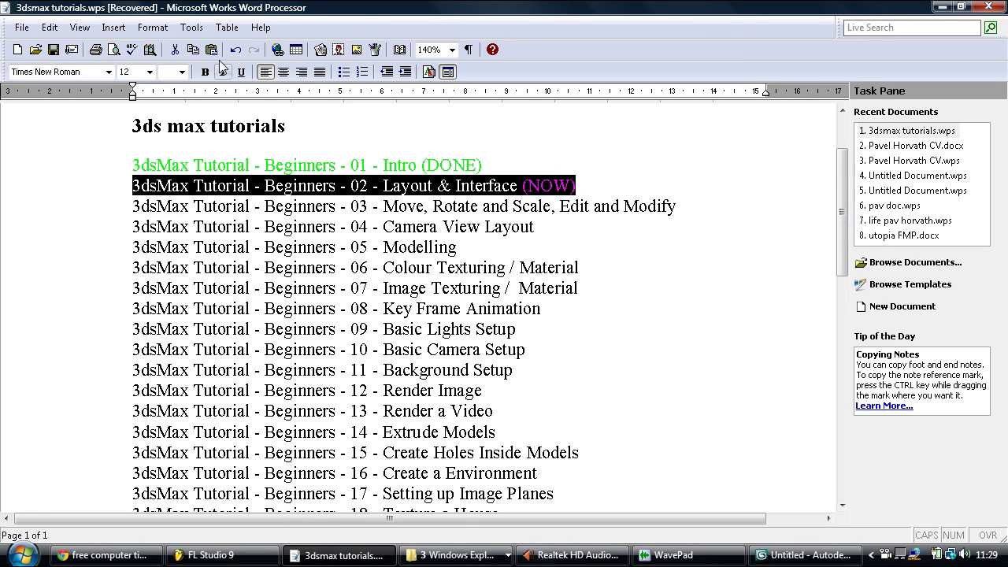
{"action": "left_click", "coordinate": [181, 71]}
{"action": "left_click", "coordinate": [181, 323]}
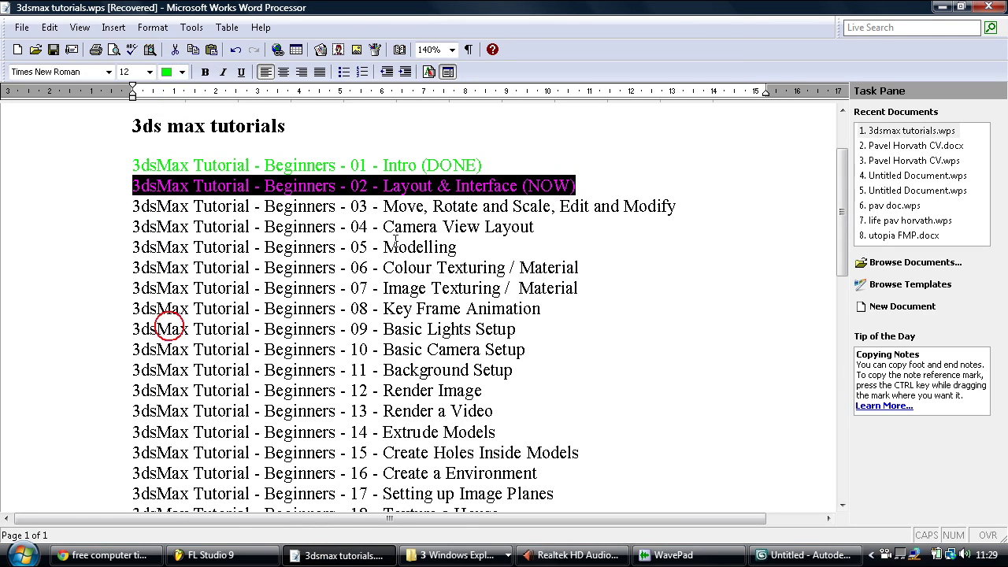
Step: Move the green (NOW) marker to the end of the "03 - Move, Rotate and Scale, Edit and Modify" line
{"action": "left_click", "coordinate": [540, 226]}
{"action": "left_click_drag", "start_coordinate": [580, 185], "coordinate": [704, 210]}
{"action": "left_click", "coordinate": [677, 204]}
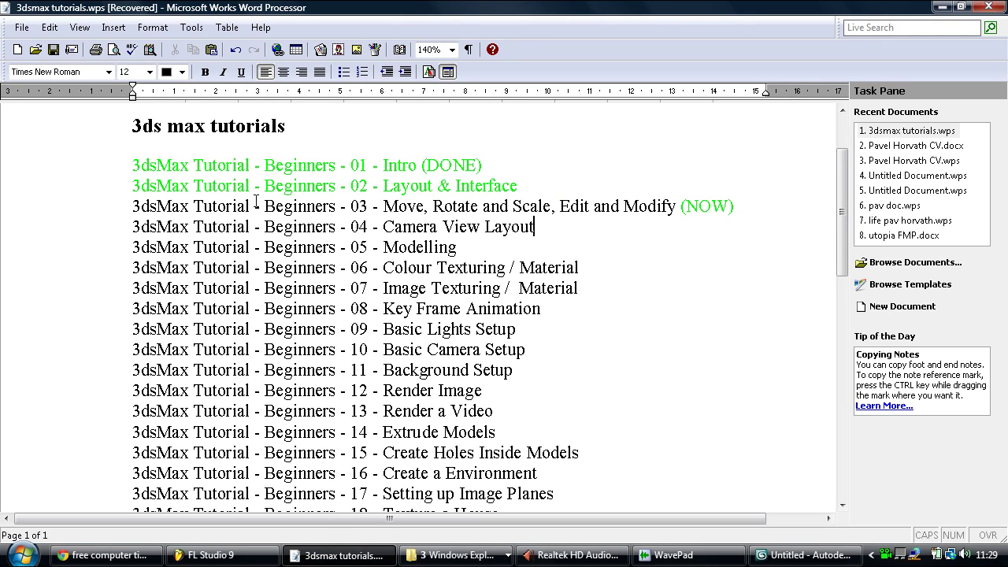
{"action": "left_click_drag", "start_coordinate": [382, 205], "coordinate": [721, 206]}
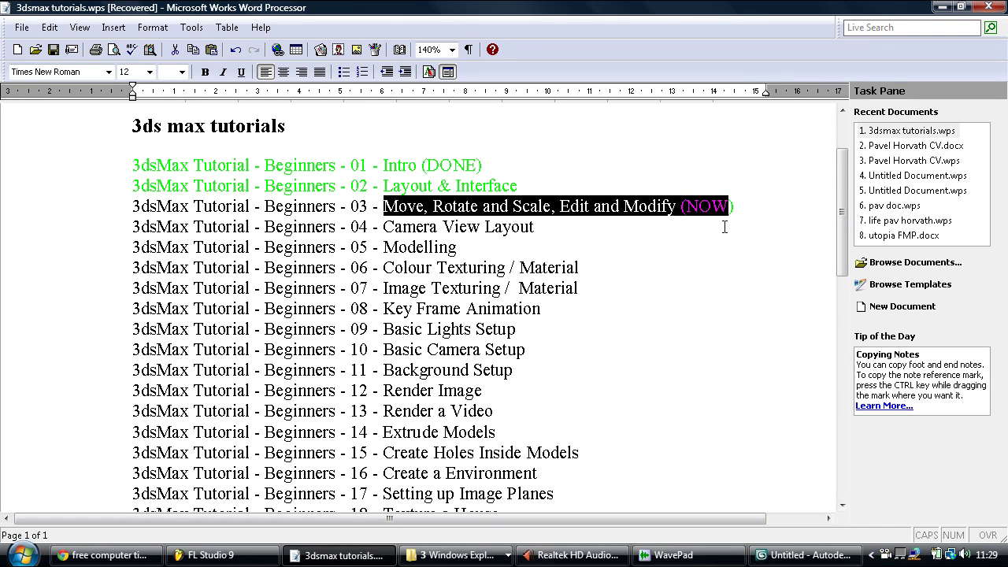
{"action": "left_click", "coordinate": [725, 227]}
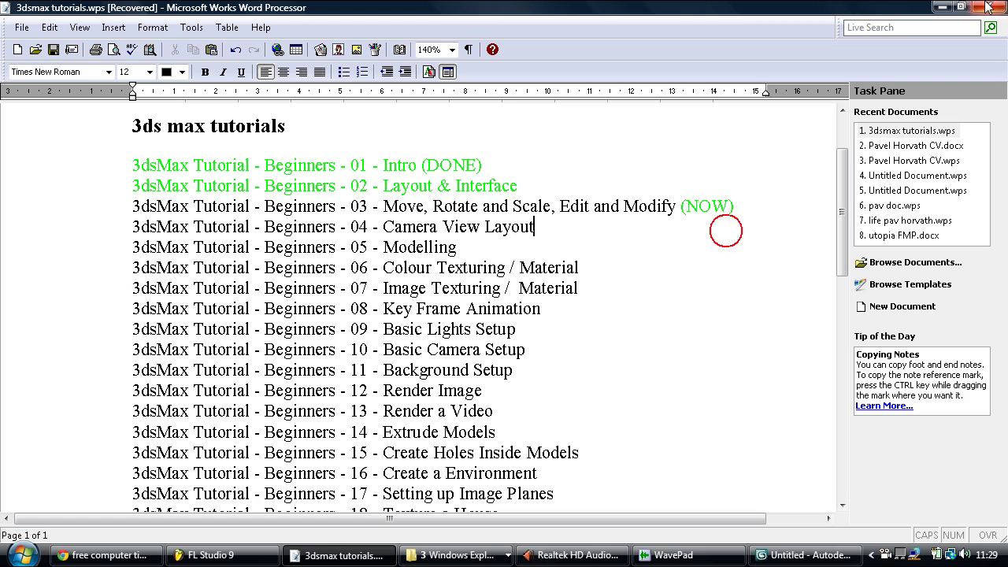
Step: Switch to 3ds Max and convert the box to an Editable Poly, leaving it deselected
{"action": "left_click", "coordinate": [942, 8]}
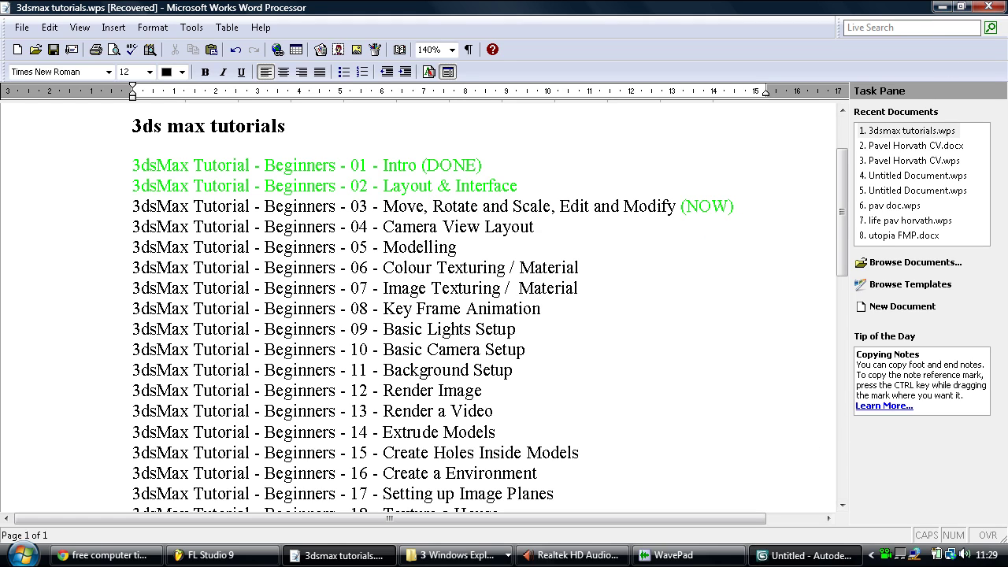
{"action": "scroll", "coordinate": [605, 285], "scroll_direction": "down", "scroll_amount": 5}
{"action": "scroll", "coordinate": [576, 272], "scroll_direction": "down", "scroll_amount": 2}
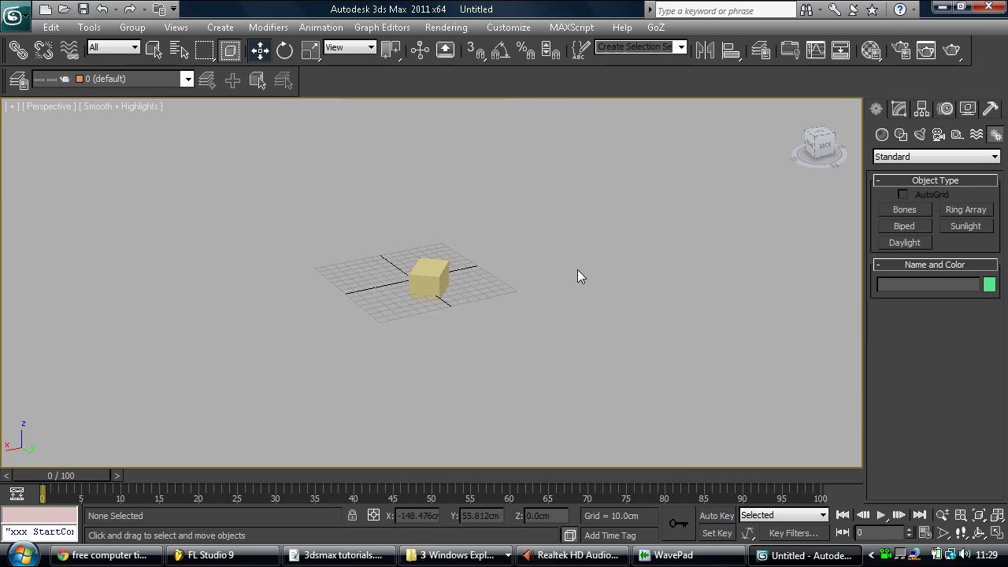
{"action": "scroll", "coordinate": [575, 271], "scroll_direction": "up", "scroll_amount": 5}
{"action": "left_click", "coordinate": [440, 279]}
{"action": "right_click", "coordinate": [440, 280]}
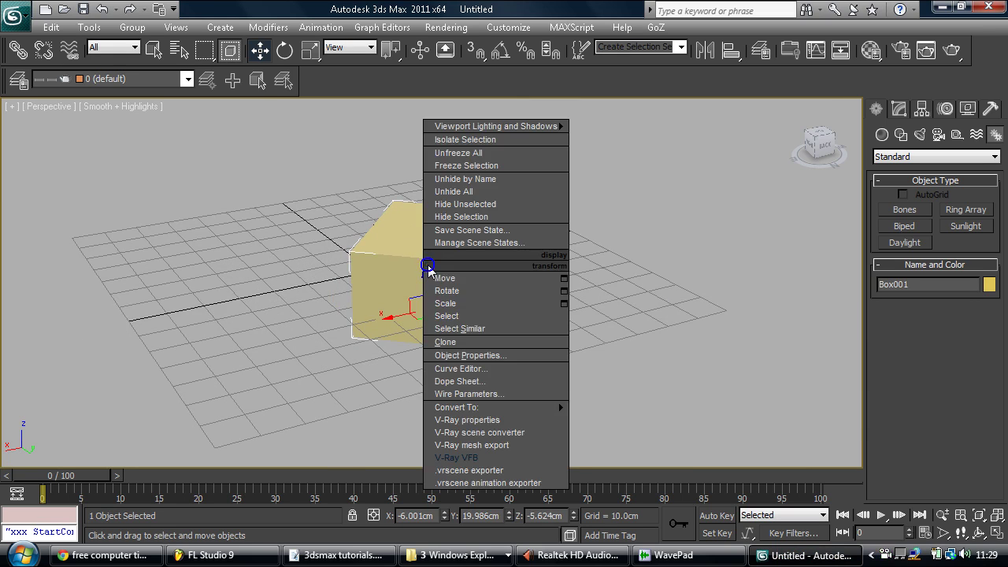
{"action": "left_click", "coordinate": [667, 279]}
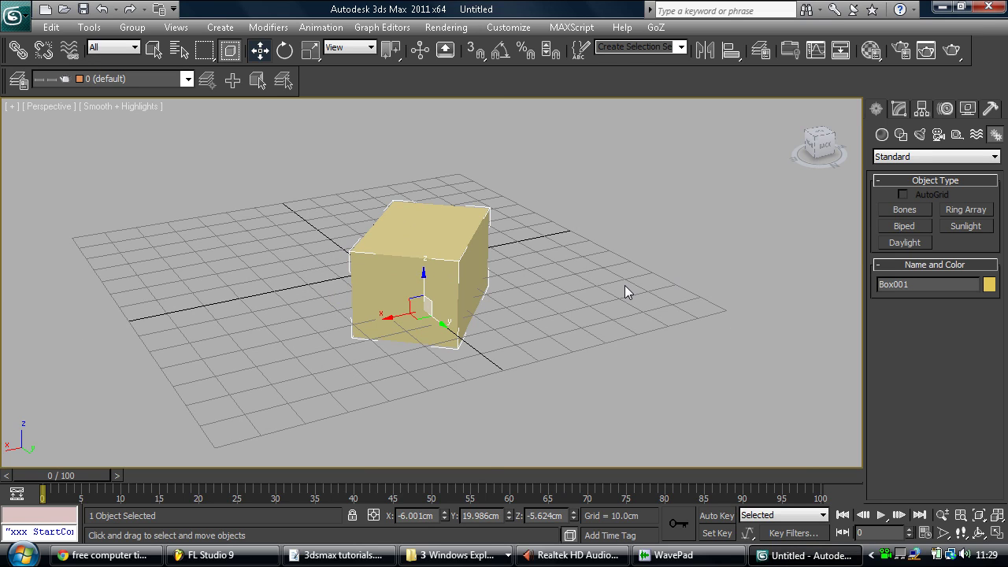
{"action": "right_click", "coordinate": [417, 256]}
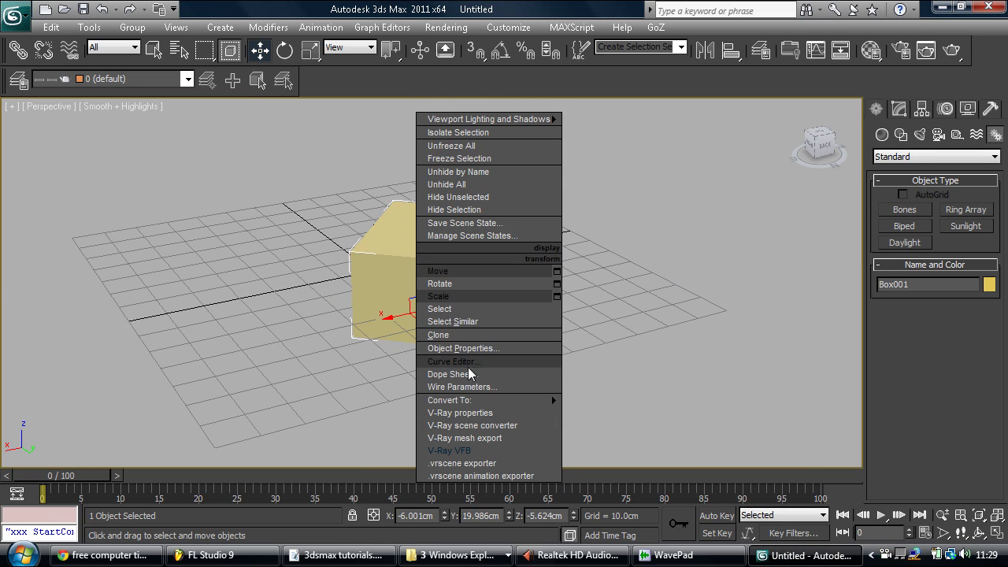
{"action": "mouse_move", "coordinate": [551, 400]}
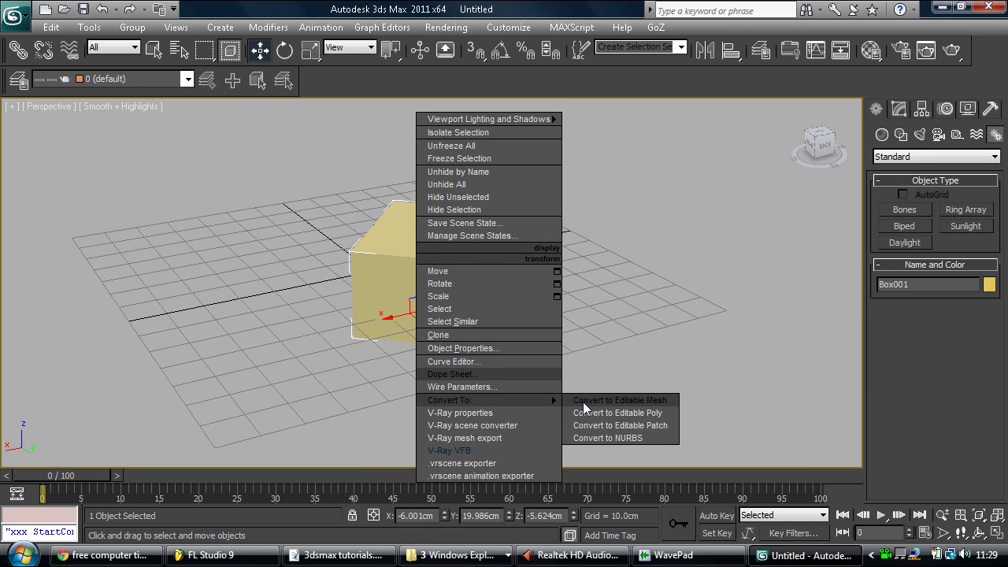
{"action": "left_click", "coordinate": [604, 414]}
{"action": "left_click", "coordinate": [254, 234]}
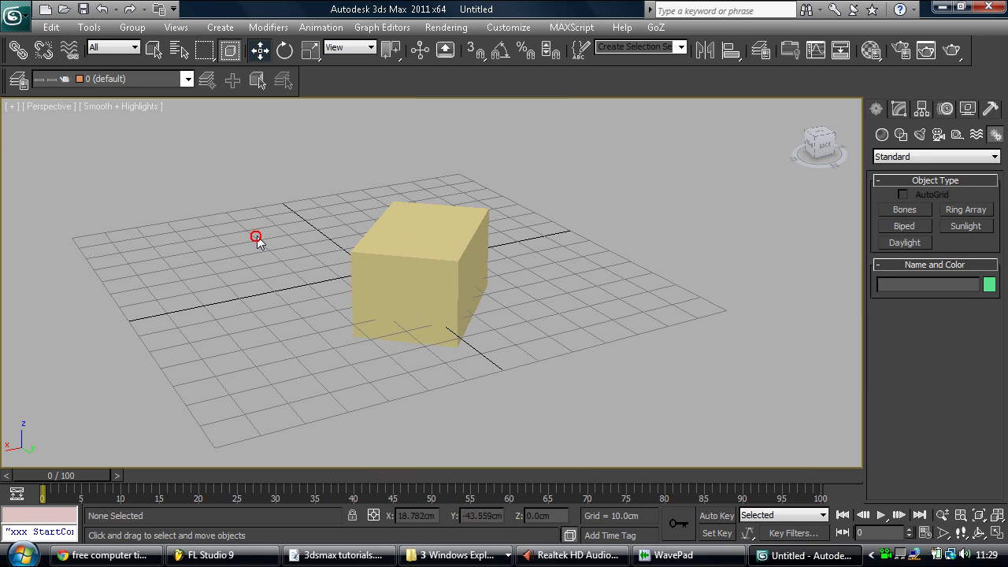
Step: Check the tutorial 03 entry in the 3dsmax tutorials document and return to 3ds Max
{"action": "scroll", "coordinate": [574, 225], "scroll_direction": "down", "scroll_amount": 5}
{"action": "scroll", "coordinate": [517, 229], "scroll_direction": "up", "scroll_amount": 5}
{"action": "scroll", "coordinate": [517, 229], "scroll_direction": "up", "scroll_amount": 2}
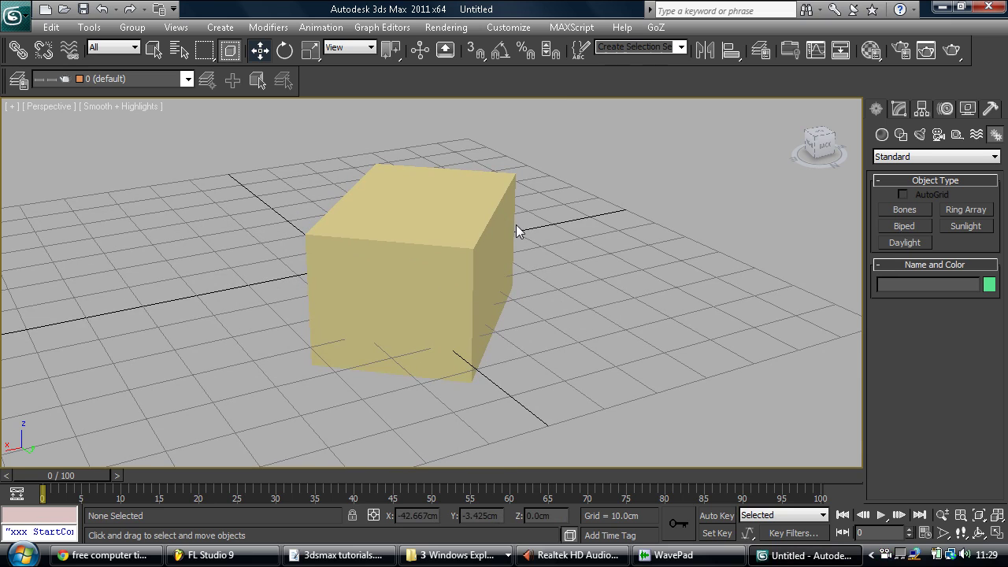
{"action": "left_click", "coordinate": [339, 555]}
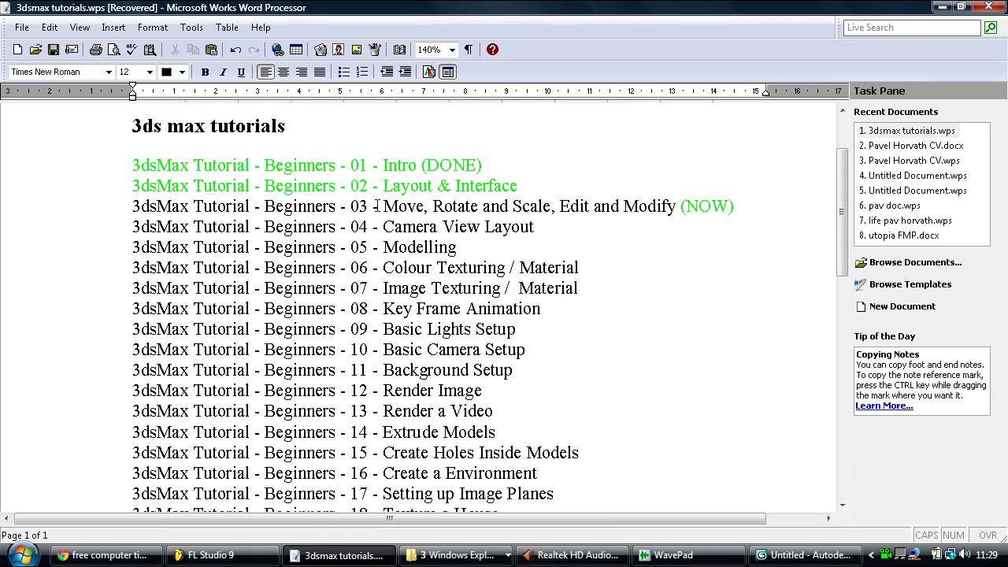
{"action": "left_click", "coordinate": [939, 7]}
Step: Delete the box from the scene and switch from the single Perspective view to the four-viewport layout
{"action": "left_click", "coordinate": [461, 222]}
{"action": "key", "text": "Delete"}
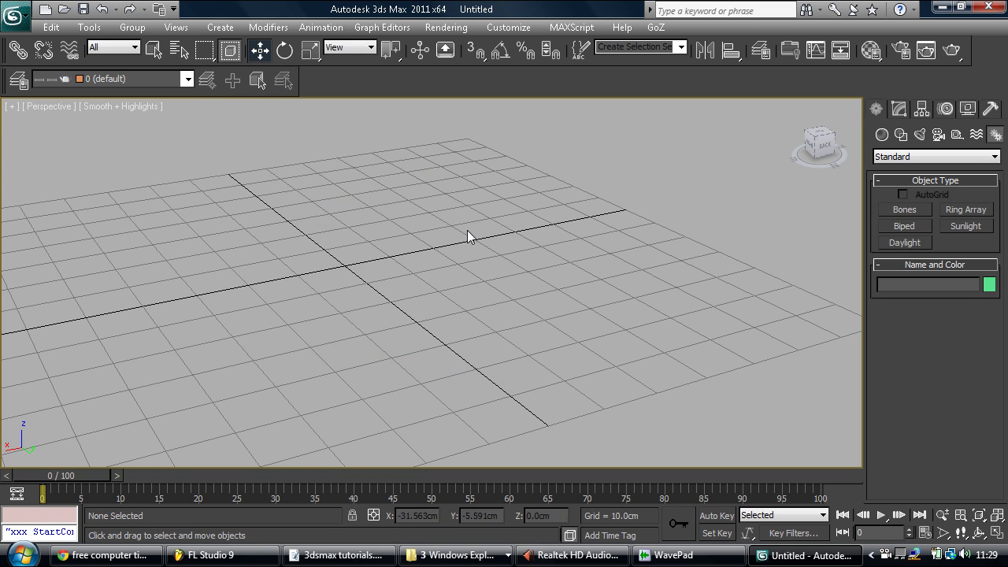
{"action": "key", "text": "alt+w"}
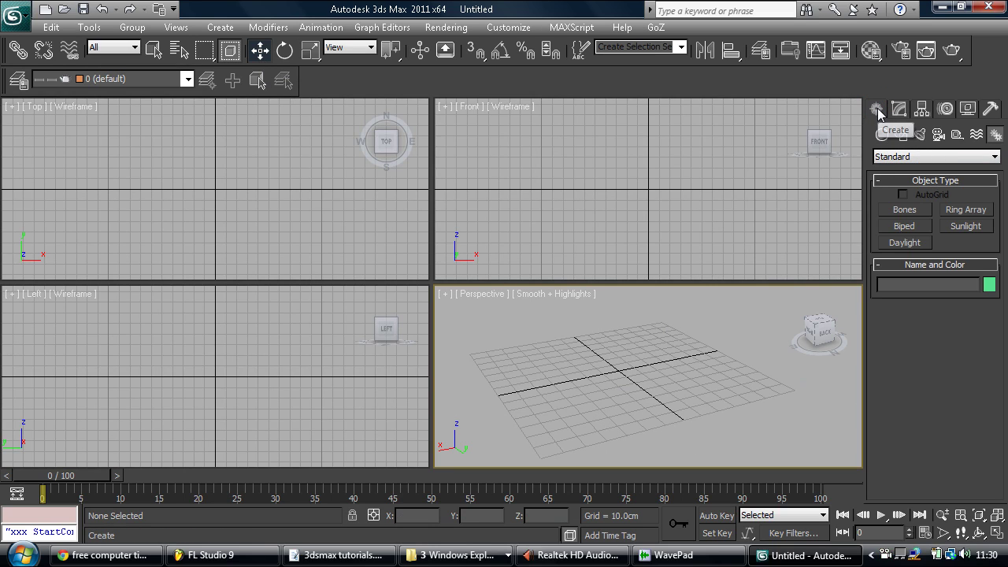
Step: Start the Box tool from the standard primitives, activate the viewports in turn, and maximize the Perspective viewport
{"action": "left_click", "coordinate": [882, 136]}
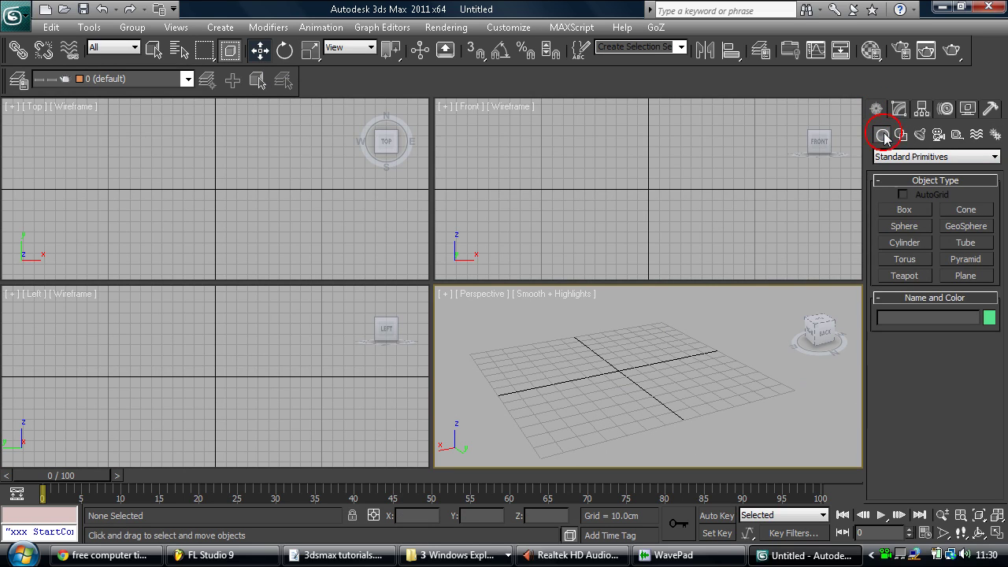
{"action": "left_click", "coordinate": [905, 210]}
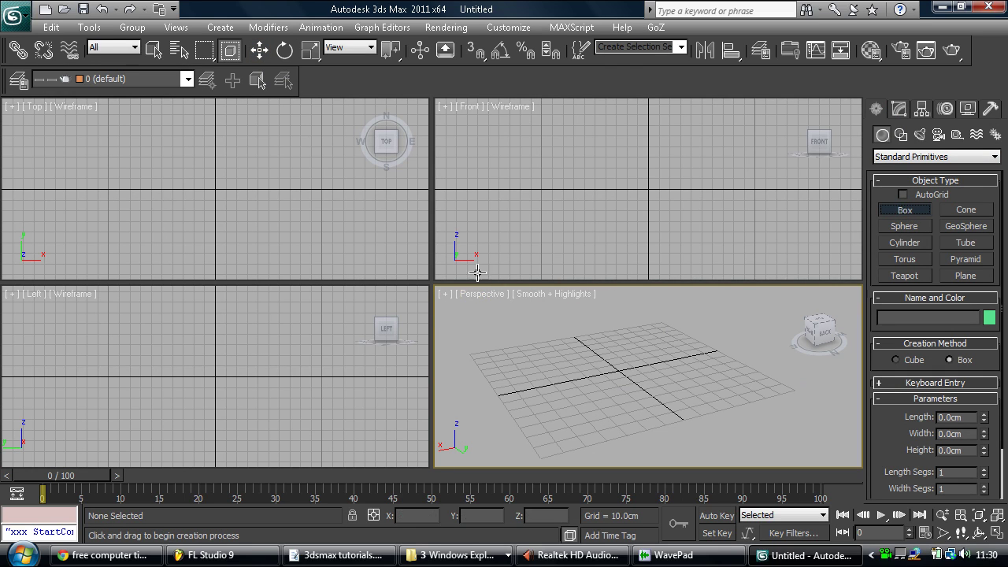
{"action": "left_click", "coordinate": [515, 213]}
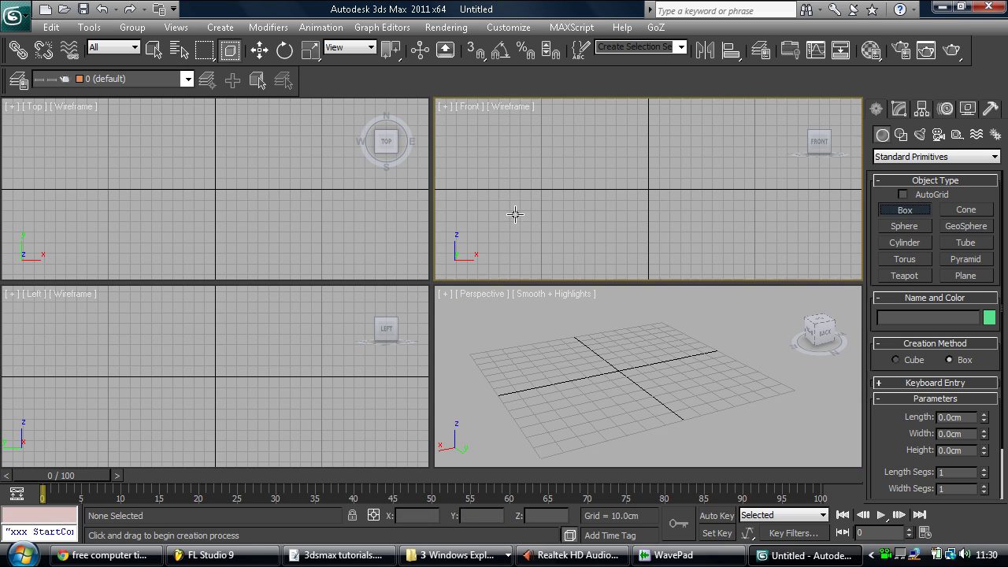
{"action": "left_click", "coordinate": [315, 202]}
{"action": "left_click", "coordinate": [326, 332]}
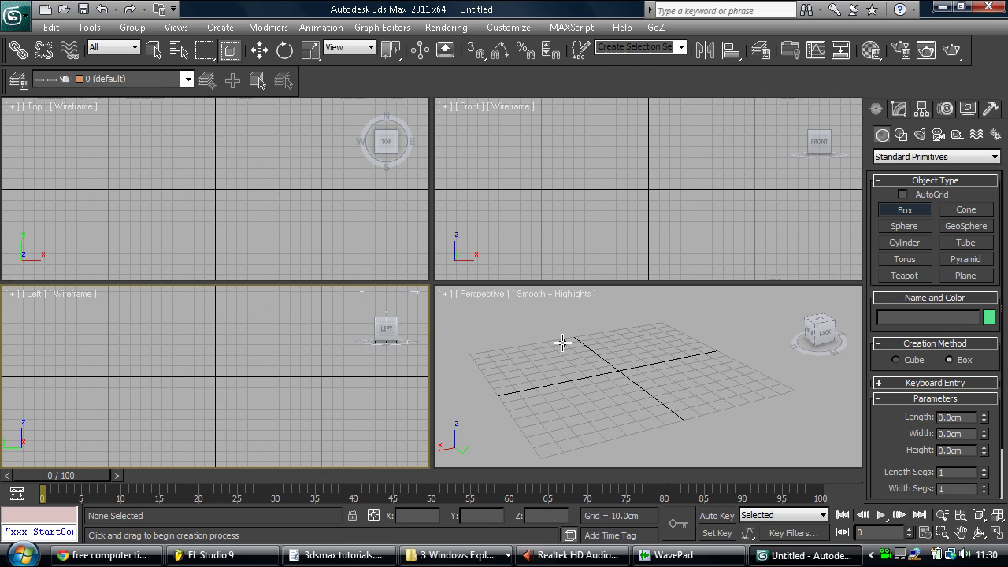
{"action": "left_click", "coordinate": [615, 318]}
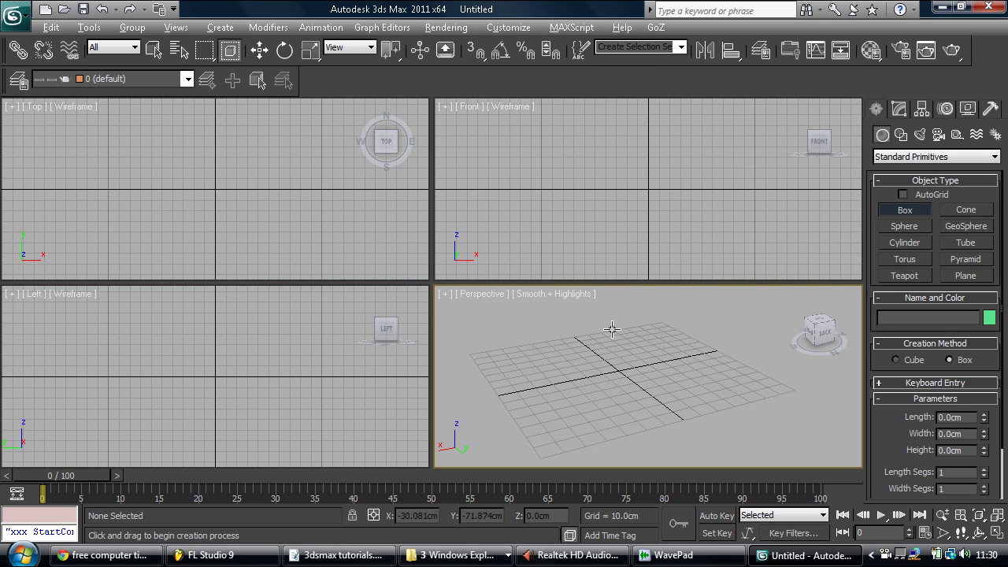
{"action": "key", "text": "alt+w"}
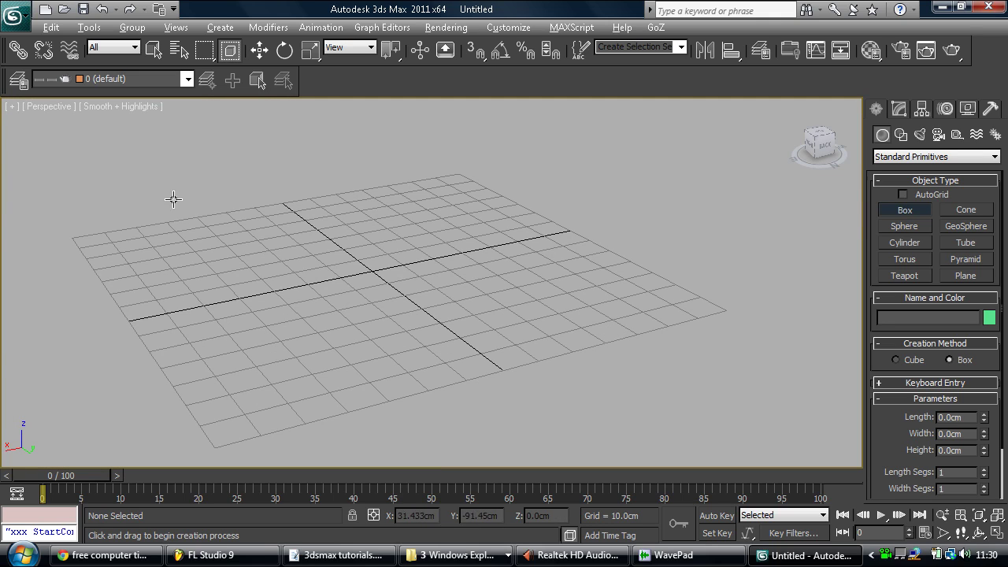
Step: Pan the Perspective view and zoom in and out to examine the empty grid at different distances
{"action": "middle_click_drag", "start_coordinate": [344, 265], "coordinate": [406, 259]}
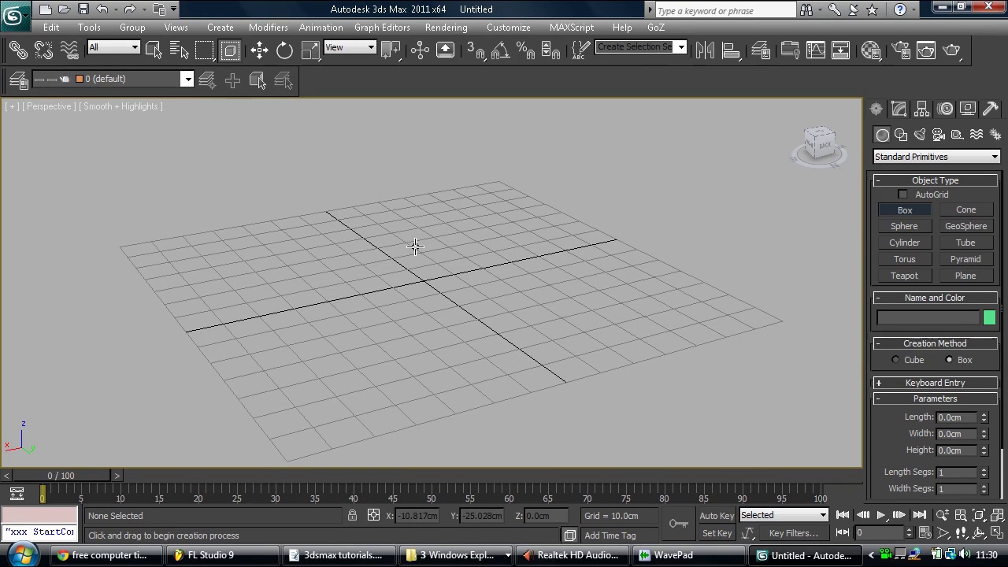
{"action": "scroll", "coordinate": [415, 247], "scroll_direction": "down", "scroll_amount": 5}
{"action": "scroll", "coordinate": [415, 246], "scroll_direction": "up", "scroll_amount": 5}
{"action": "scroll", "coordinate": [415, 246], "scroll_direction": "down", "scroll_amount": 4}
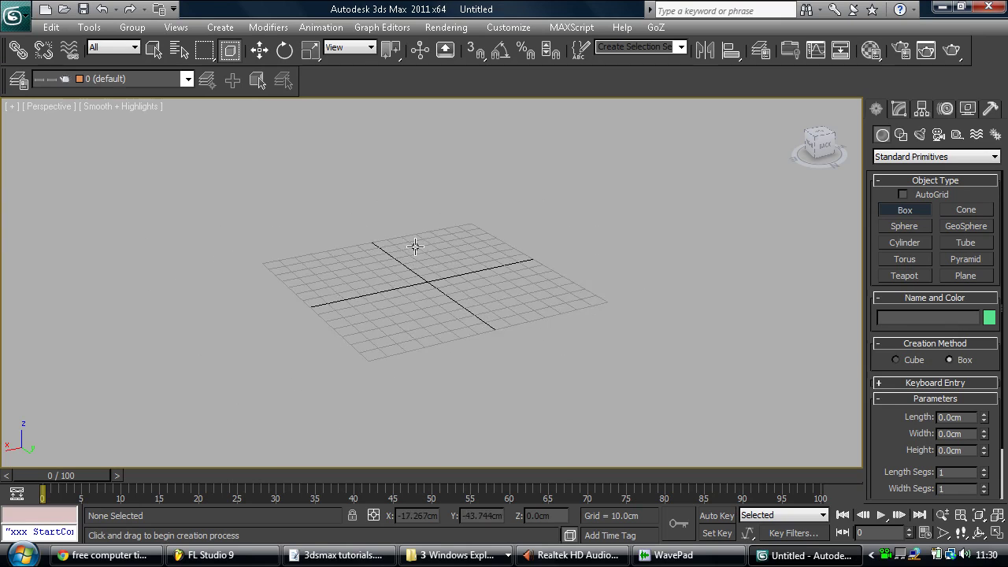
{"action": "scroll", "coordinate": [415, 247], "scroll_direction": "up", "scroll_amount": 3}
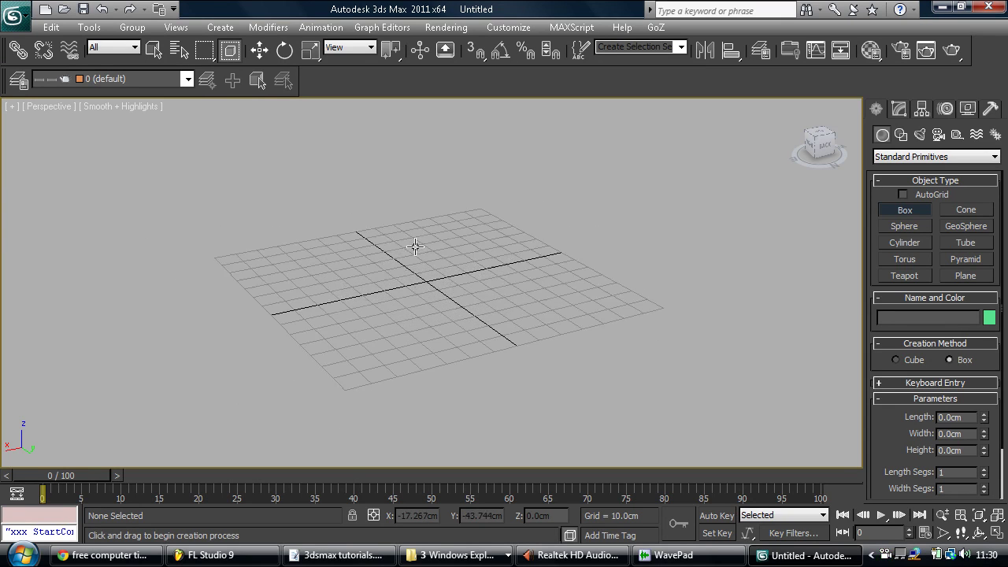
{"action": "scroll", "coordinate": [415, 246], "scroll_direction": "down", "scroll_amount": 4}
{"action": "scroll", "coordinate": [415, 247], "scroll_direction": "up", "scroll_amount": 6}
{"action": "scroll", "coordinate": [415, 247], "scroll_direction": "down", "scroll_amount": 2}
{"action": "scroll", "coordinate": [415, 259], "scroll_direction": "up", "scroll_amount": 5}
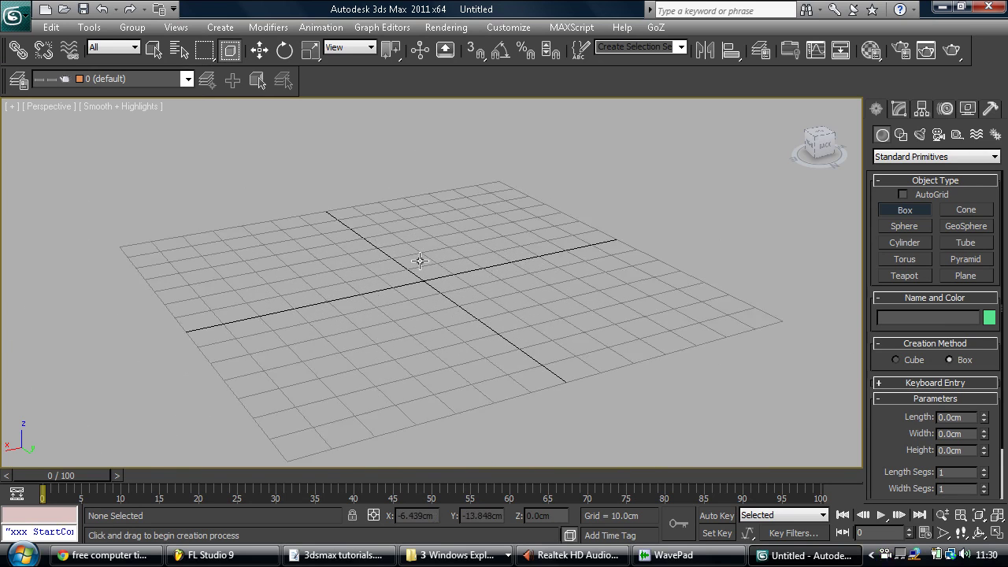
{"action": "scroll", "coordinate": [419, 262], "scroll_direction": "down", "scroll_amount": 4}
Step: Orbit around the empty grid and zoom in and out to view it from different angles
{"action": "middle_click_drag", "start_coordinate": [381, 321], "coordinate": [421, 266], "text": "alt"}
{"action": "scroll", "coordinate": [426, 264], "scroll_direction": "down", "scroll_amount": 5}
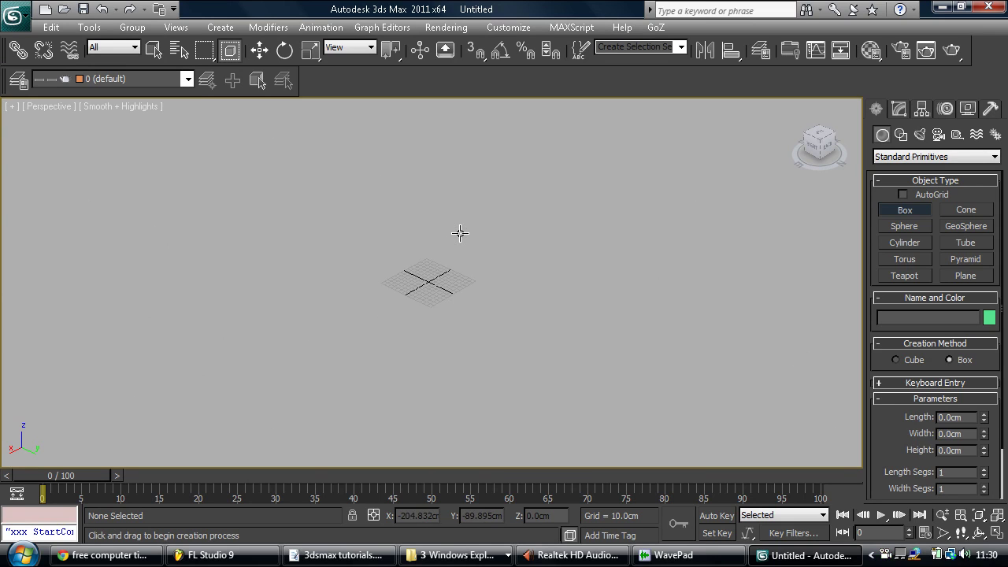
{"action": "scroll", "coordinate": [460, 233], "scroll_direction": "up", "scroll_amount": 8}
{"action": "scroll", "coordinate": [459, 233], "scroll_direction": "down", "scroll_amount": 3}
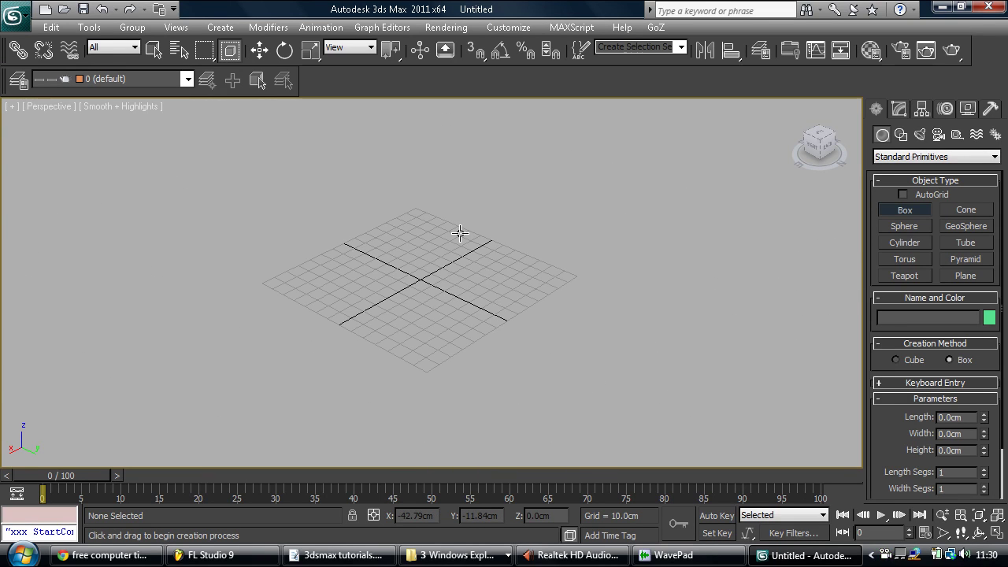
{"action": "scroll", "coordinate": [460, 233], "scroll_direction": "down", "scroll_amount": 2}
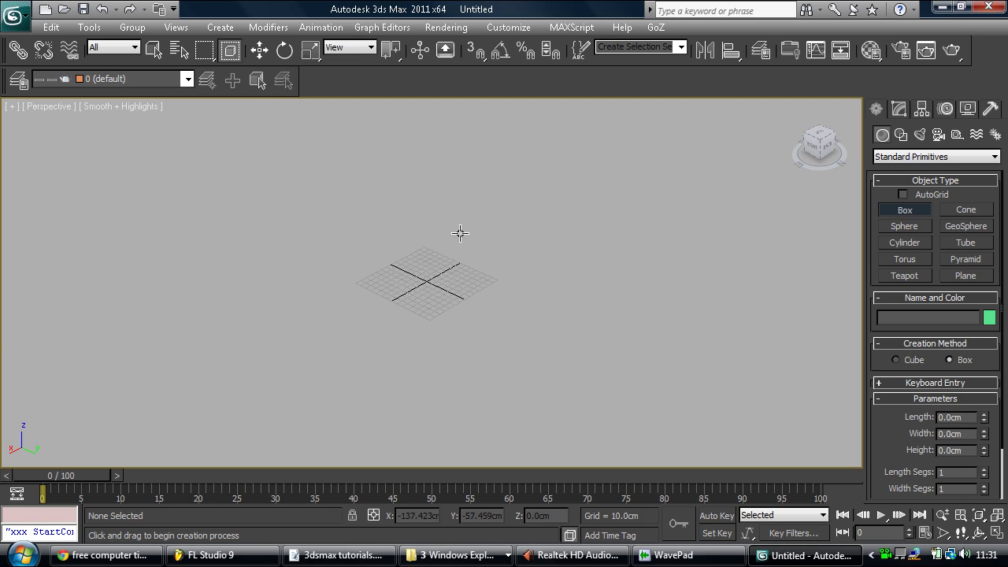
{"action": "scroll", "coordinate": [459, 233], "scroll_direction": "up", "scroll_amount": 5}
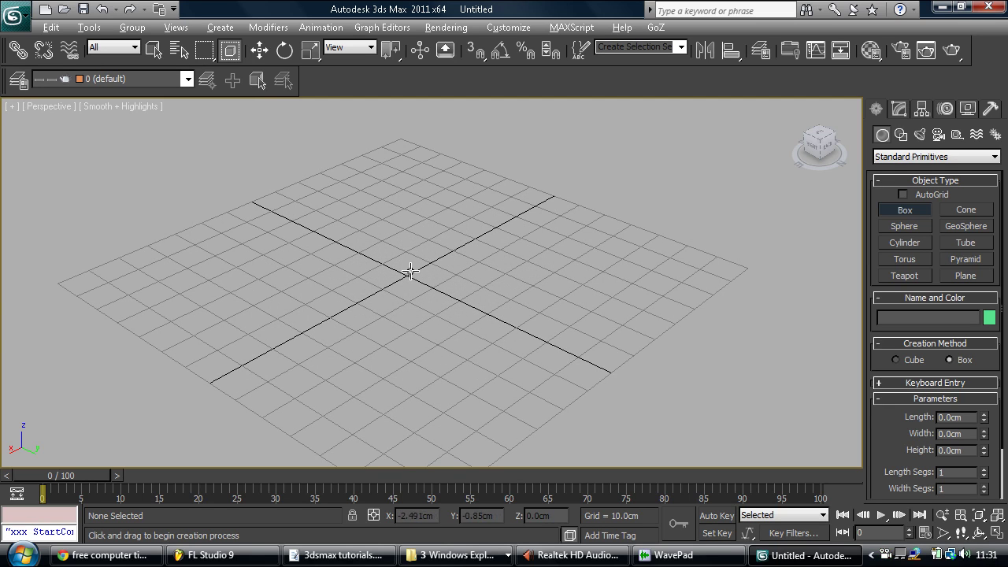
{"action": "scroll", "coordinate": [411, 277], "scroll_direction": "up", "scroll_amount": 1}
{"action": "middle_click_drag", "start_coordinate": [413, 285], "coordinate": [468, 247], "text": "alt"}
{"action": "scroll", "coordinate": [467, 246], "scroll_direction": "up", "scroll_amount": 1}
{"action": "scroll", "coordinate": [468, 247], "scroll_direction": "down", "scroll_amount": 8}
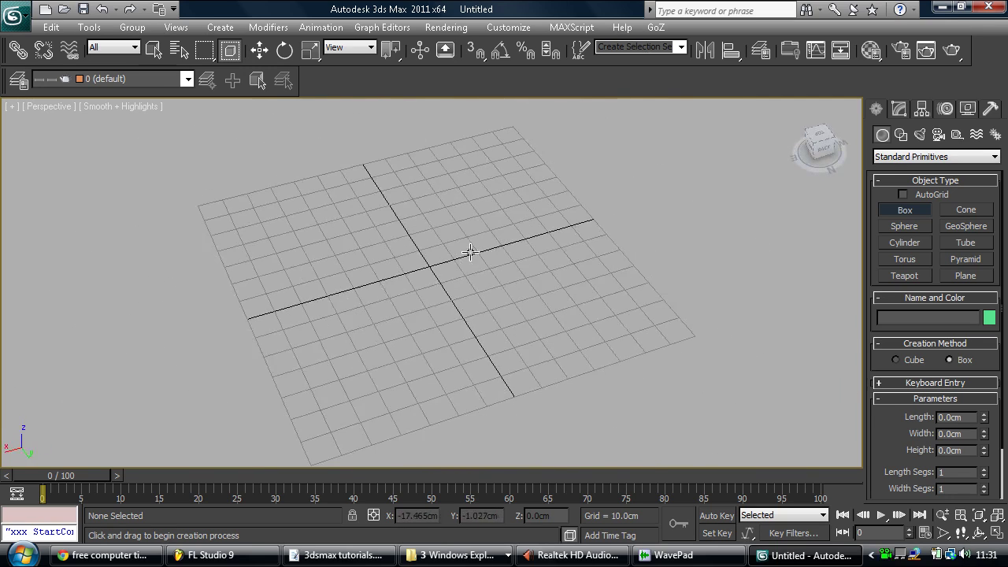
{"action": "scroll", "coordinate": [473, 243], "scroll_direction": "up", "scroll_amount": 6}
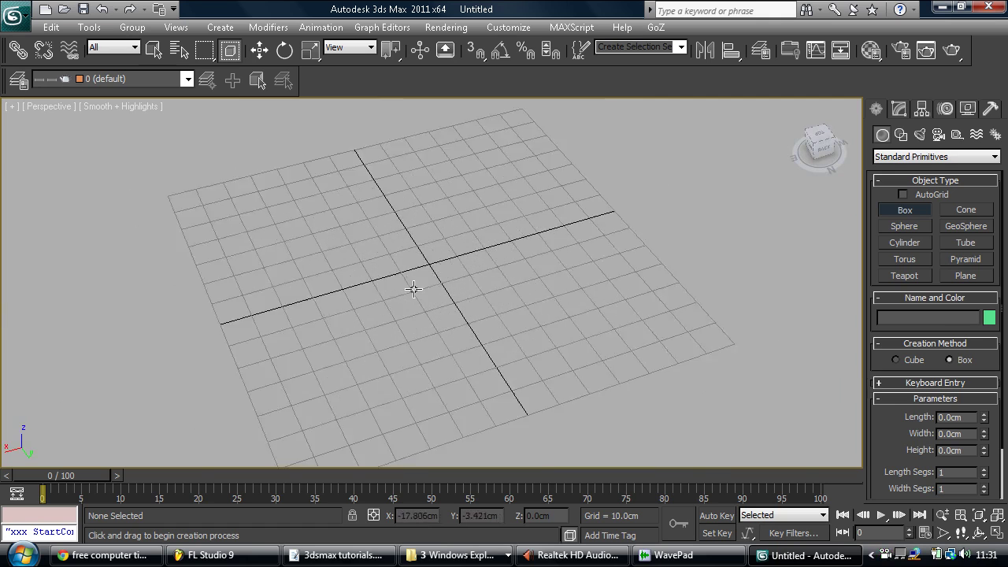
Step: Combine orbiting, panning and zooming to inspect the grid from the side and from above
{"action": "middle_click_drag", "start_coordinate": [412, 288], "coordinate": [500, 273], "text": "alt"}
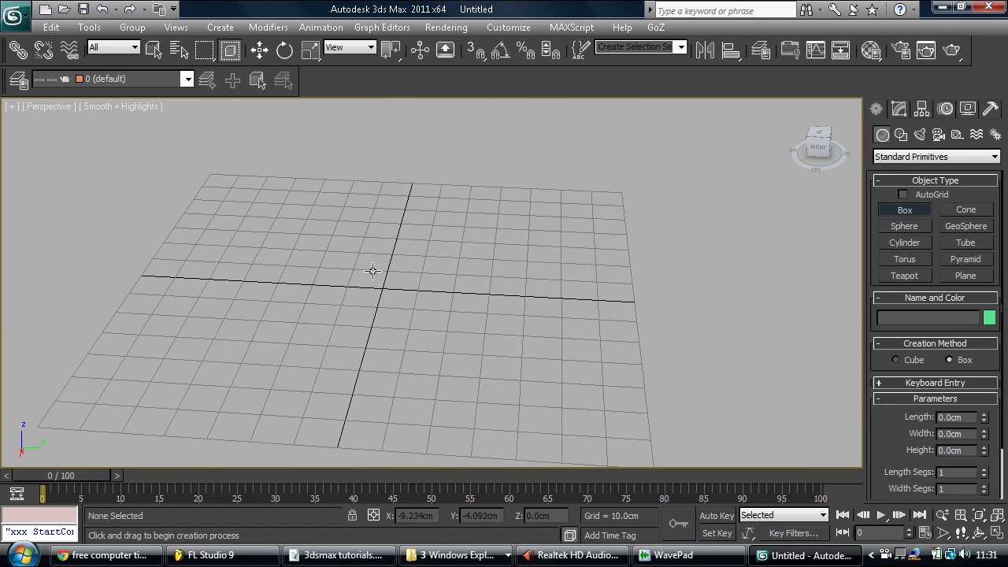
{"action": "middle_click_drag", "start_coordinate": [372, 271], "coordinate": [434, 237]}
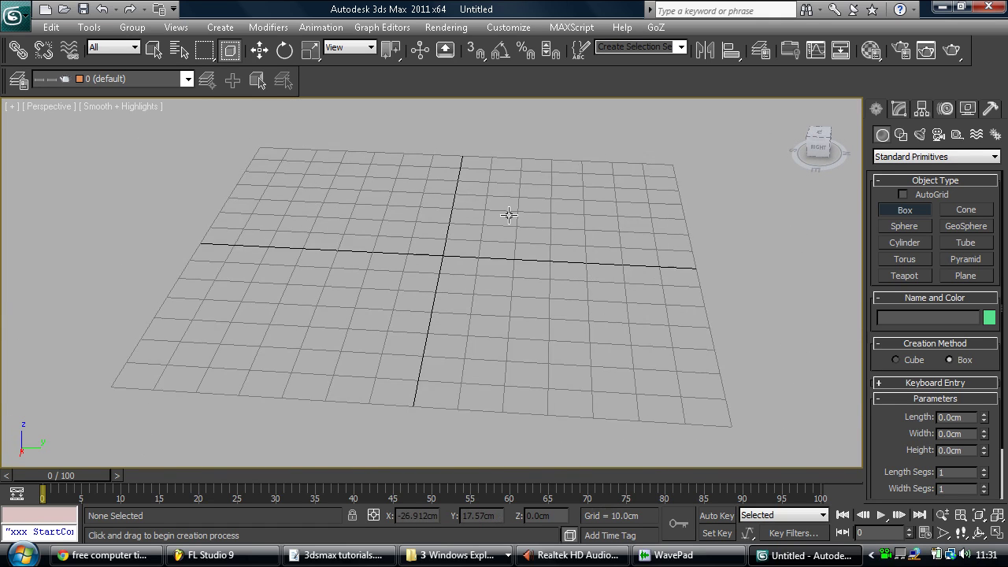
{"action": "scroll", "coordinate": [509, 215], "scroll_direction": "down", "scroll_amount": 5}
{"action": "middle_click_drag", "start_coordinate": [577, 227], "coordinate": [568, 297]}
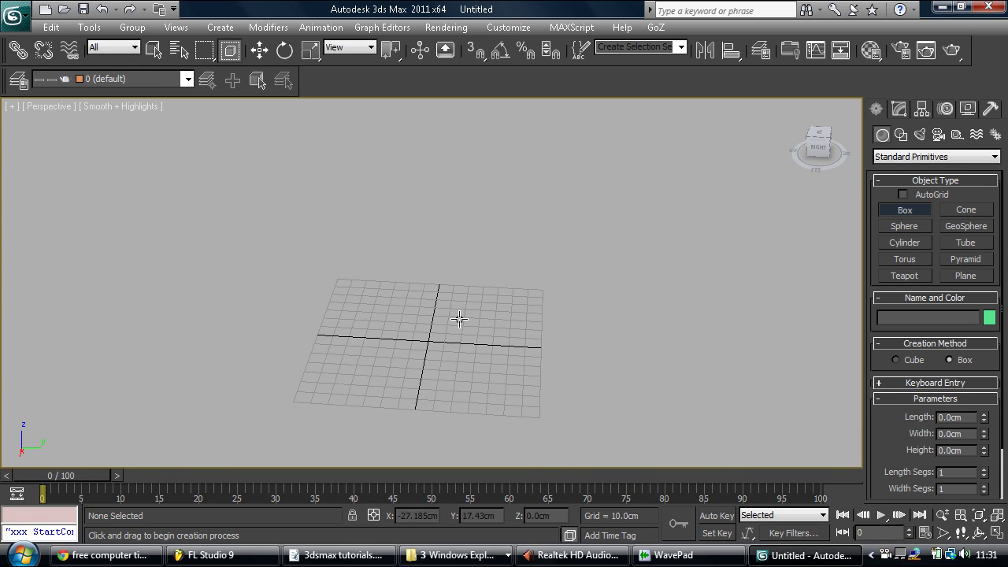
{"action": "middle_click_drag", "start_coordinate": [425, 373], "coordinate": [418, 337]}
{"action": "middle_click_drag", "start_coordinate": [551, 313], "coordinate": [682, 205], "text": "alt"}
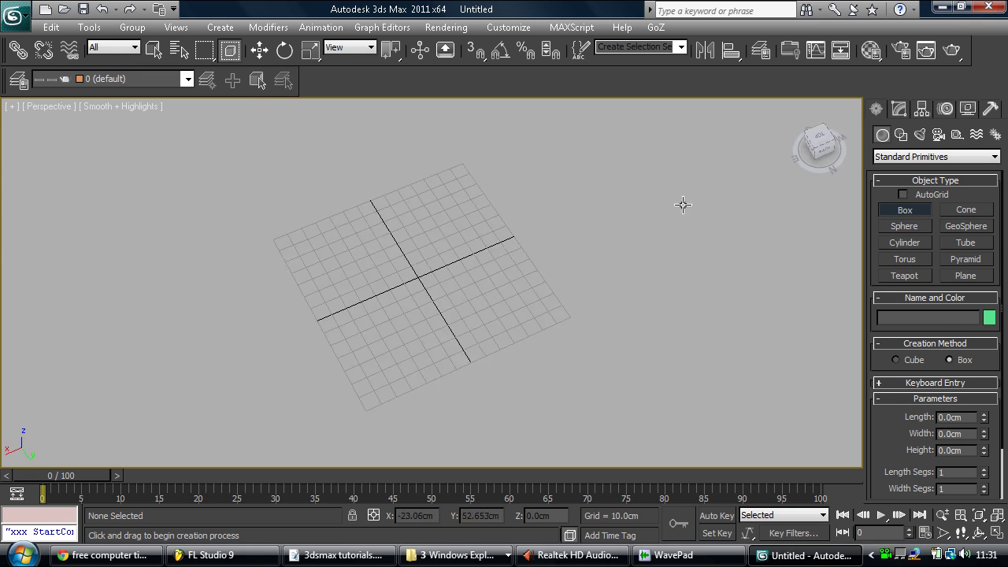
Step: View the grid from the home, Left and Top directions with the ViewCube and turn it to a raised right-side view
{"action": "left_click", "coordinate": [796, 106]}
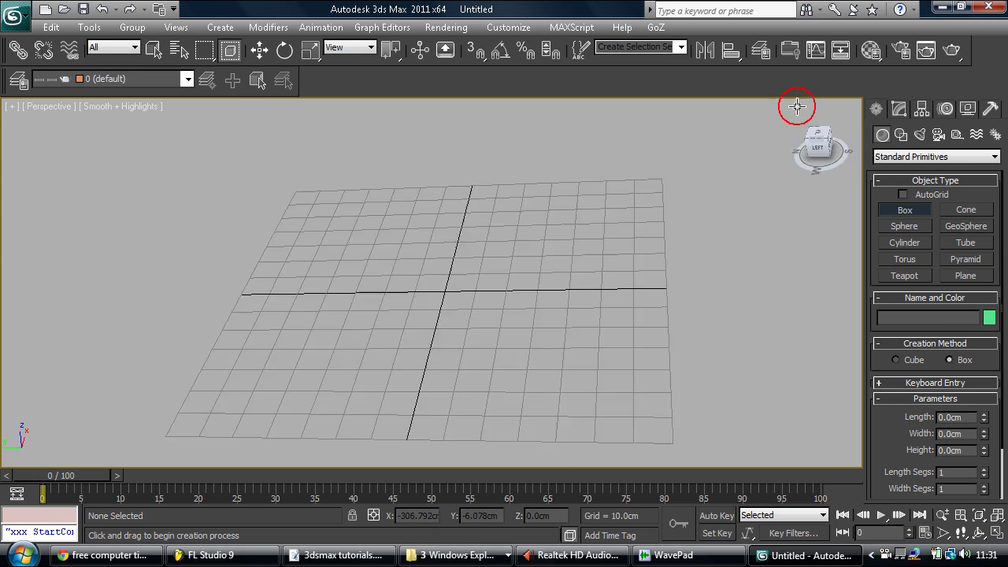
{"action": "left_click", "coordinate": [812, 147]}
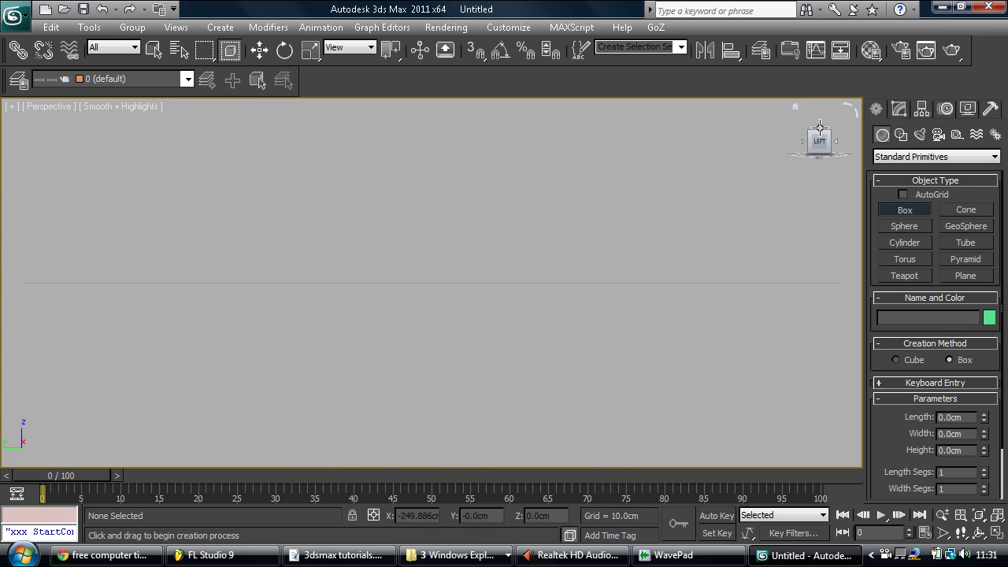
{"action": "mouse_move", "coordinate": [833, 140]}
{"action": "left_mouse_down"}
{"action": "mouse_move", "coordinate": [819, 165]}
{"action": "mouse_move", "coordinate": [827, 126]}
{"action": "mouse_move", "coordinate": [804, 168]}
{"action": "mouse_move", "coordinate": [833, 135]}
{"action": "mouse_move", "coordinate": [805, 154]}
{"action": "mouse_move", "coordinate": [817, 161]}
{"action": "mouse_move", "coordinate": [825, 128]}
{"action": "left_mouse_up"}
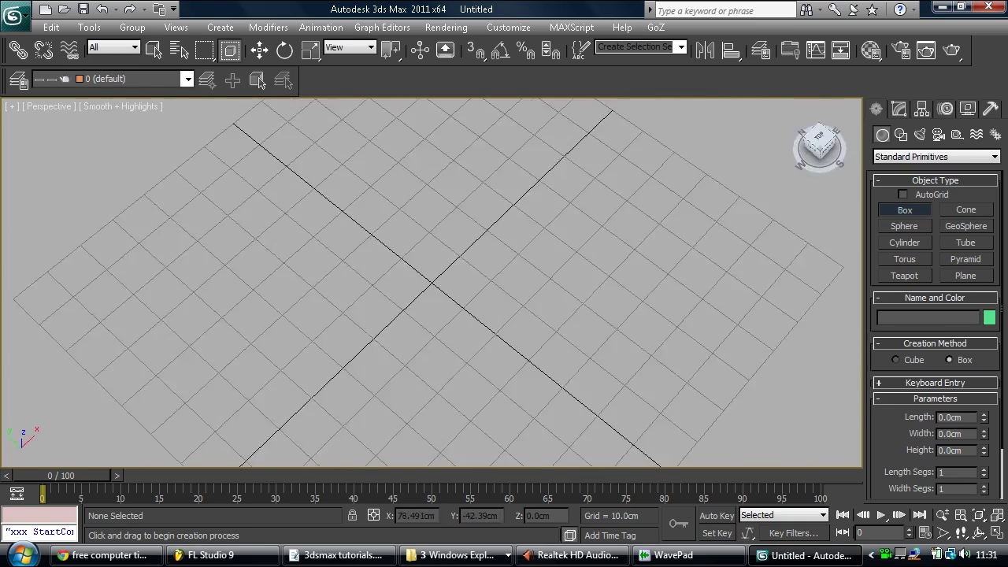
{"action": "left_click", "coordinate": [820, 134]}
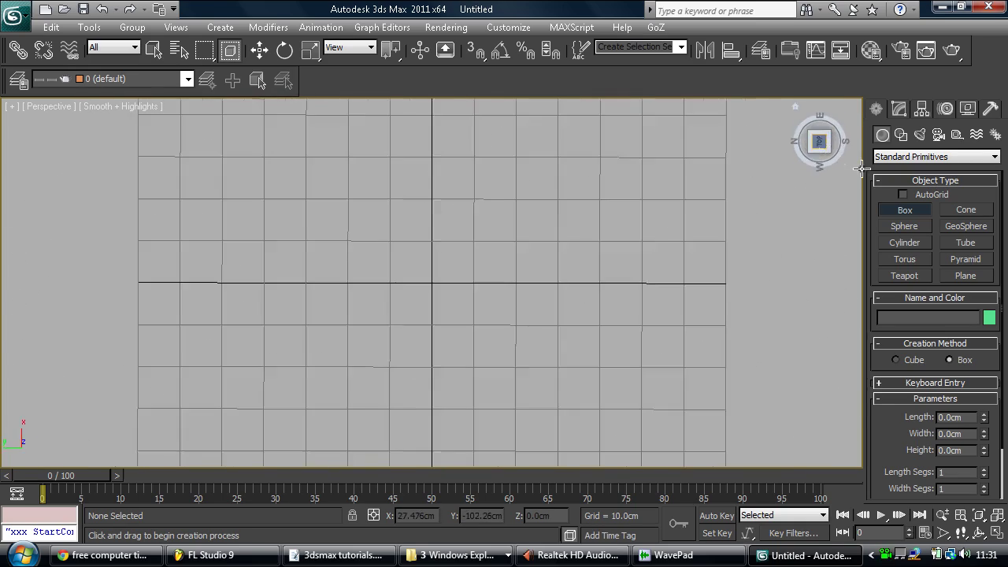
{"action": "left_click", "coordinate": [820, 129]}
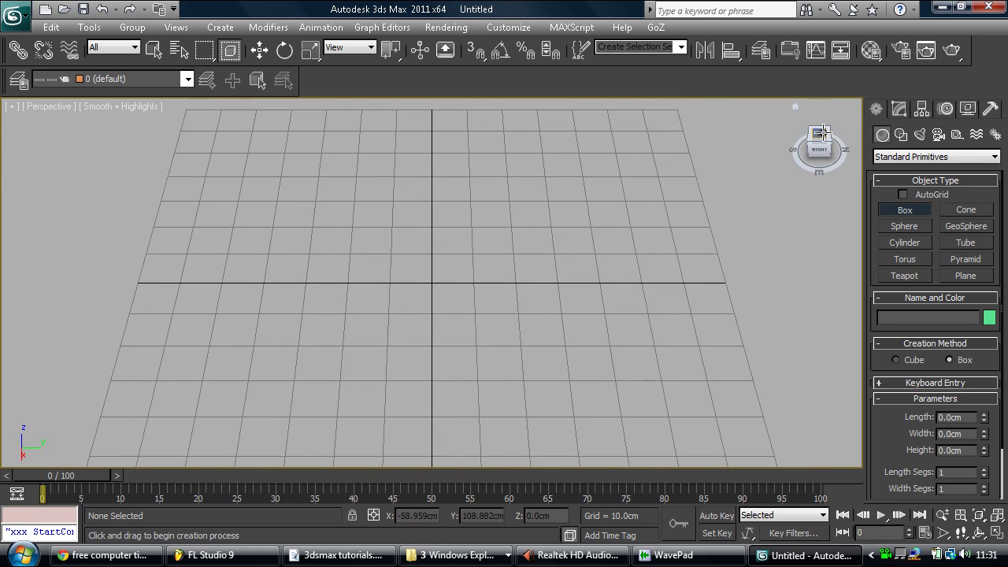
Step: Draw a box about 41 cm long, 62 cm wide and 45 cm high near the centre of the grid
{"action": "middle_click_drag", "start_coordinate": [451, 281], "coordinate": [601, 238], "text": "alt"}
{"action": "scroll", "coordinate": [601, 240], "scroll_direction": "down", "scroll_amount": 5}
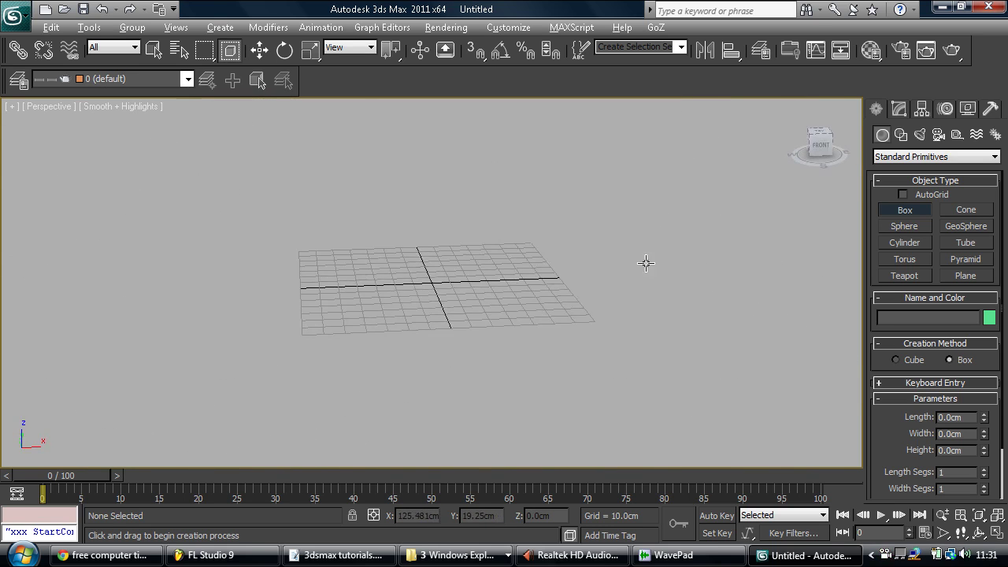
{"action": "middle_click_drag", "start_coordinate": [646, 263], "coordinate": [607, 286], "text": "alt"}
{"action": "scroll", "coordinate": [607, 286], "scroll_direction": "up", "scroll_amount": 1}
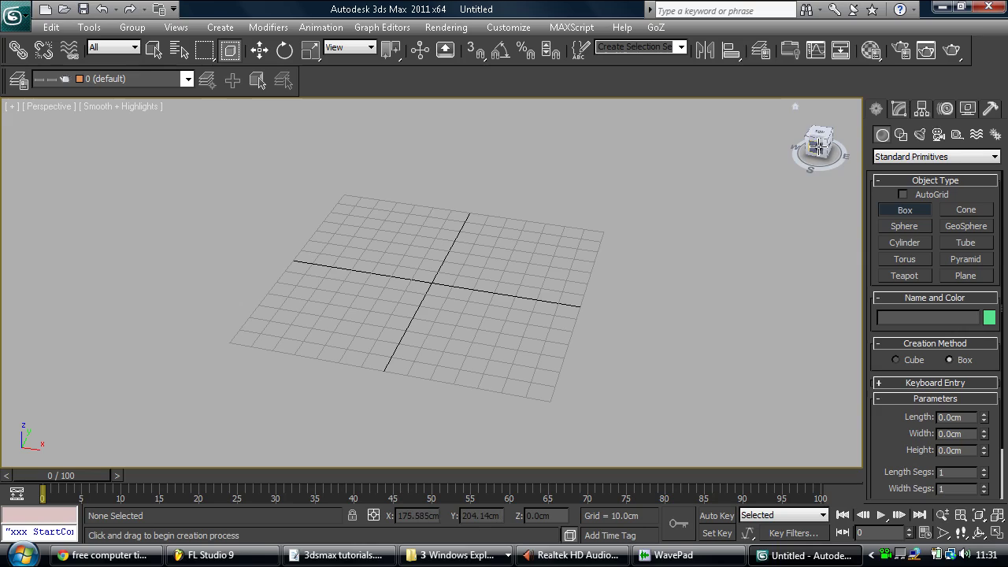
{"action": "left_click_drag", "start_coordinate": [372, 256], "coordinate": [473, 317]}
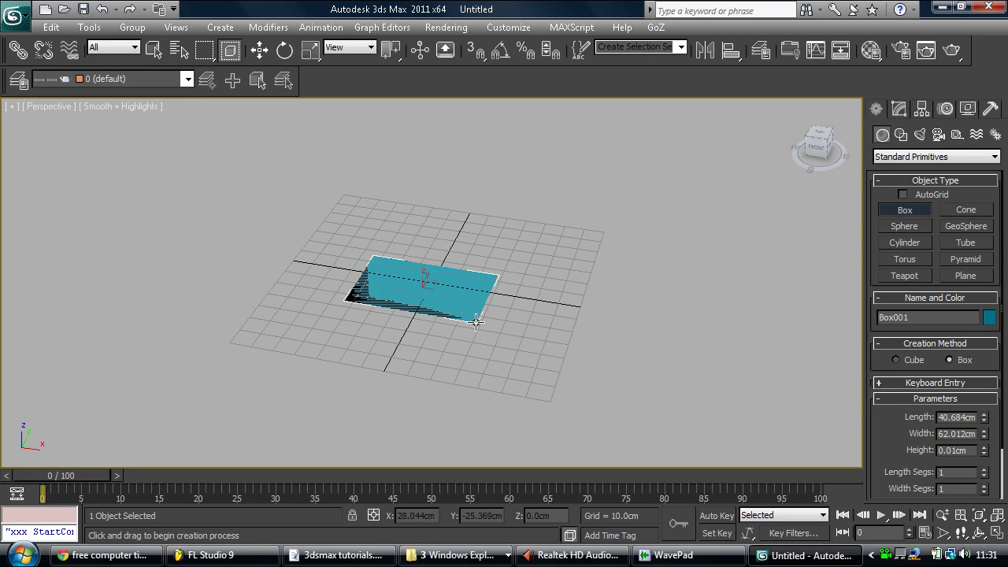
{"action": "left_click", "coordinate": [482, 228]}
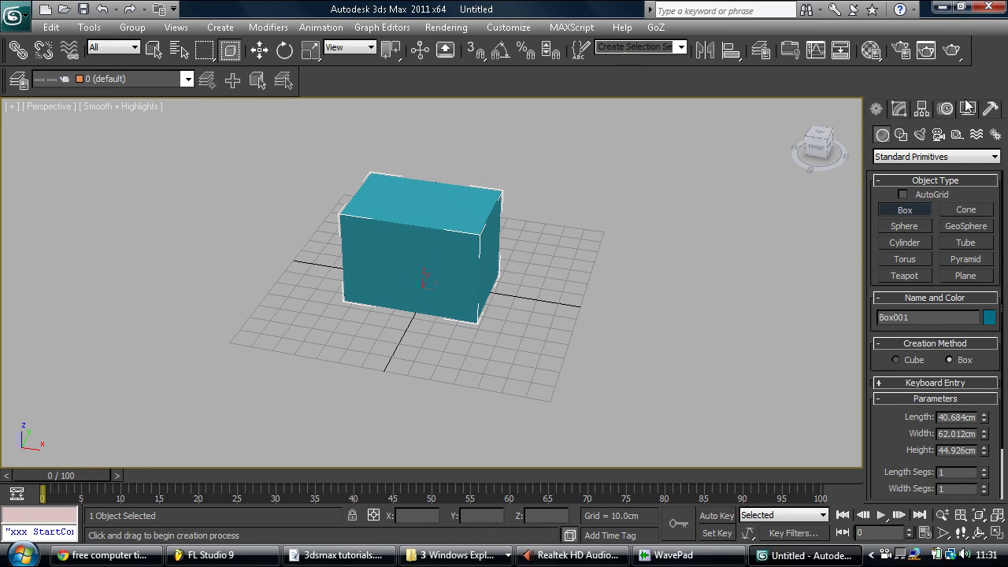
Step: Open the new box's parameters for modification and set its length segments to 3
{"action": "left_click", "coordinate": [899, 109]}
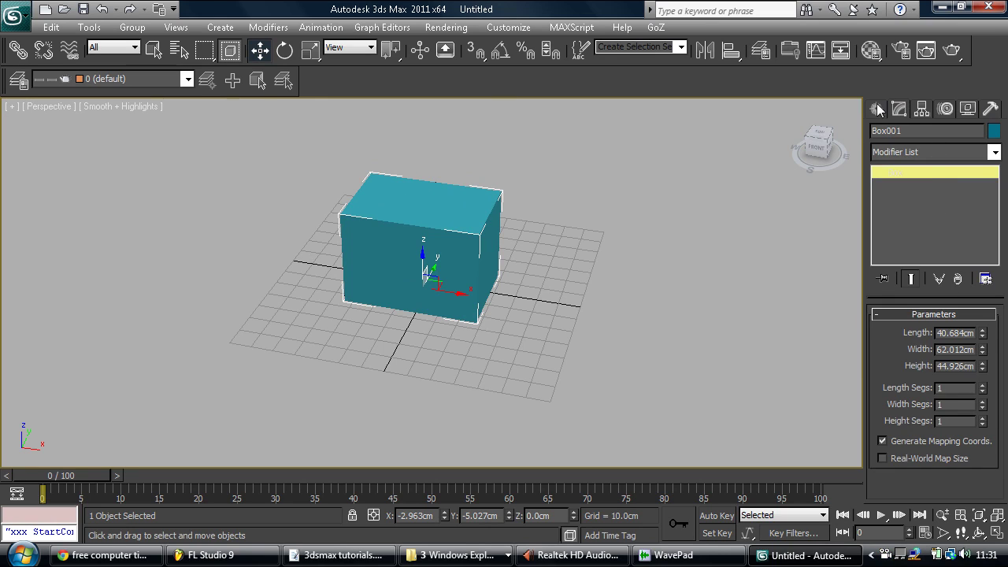
{"action": "left_click", "coordinate": [875, 109]}
{"action": "left_click", "coordinate": [899, 110]}
Step: Review the Perspective viewport's display options, try Hidden Line shading, and restore Smooth + Highlights
{"action": "left_click", "coordinate": [13, 107]}
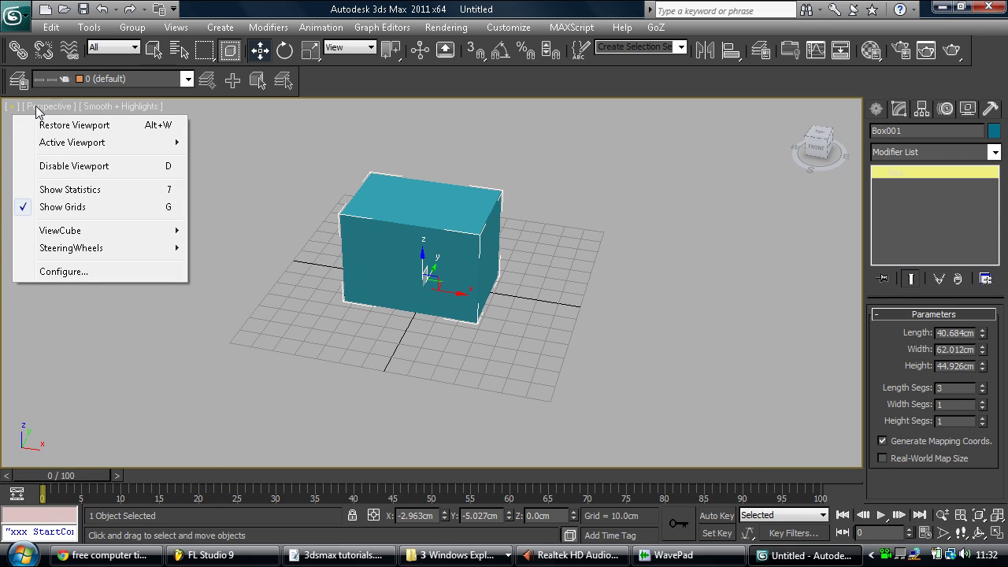
{"action": "left_click", "coordinate": [37, 107]}
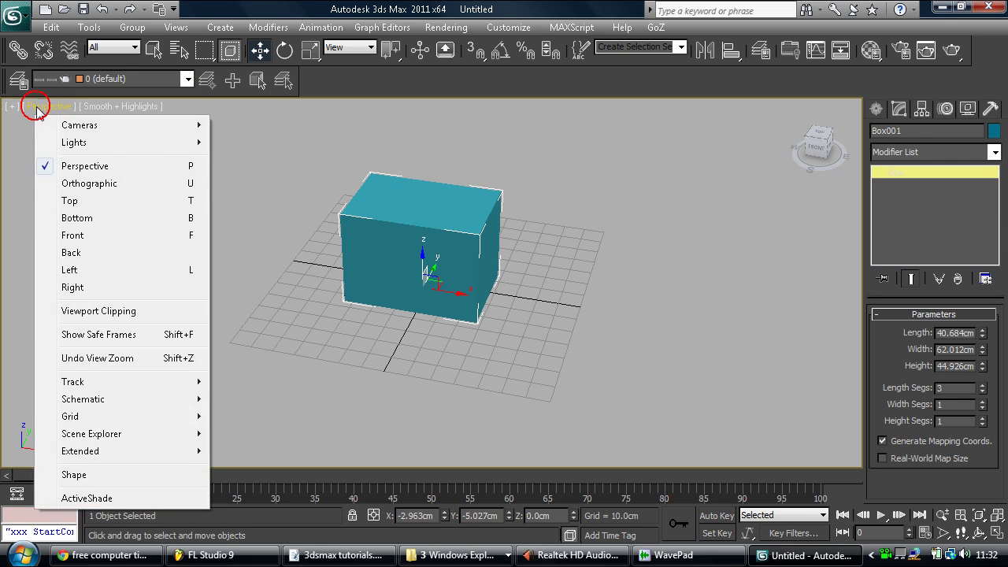
{"action": "left_click", "coordinate": [101, 107]}
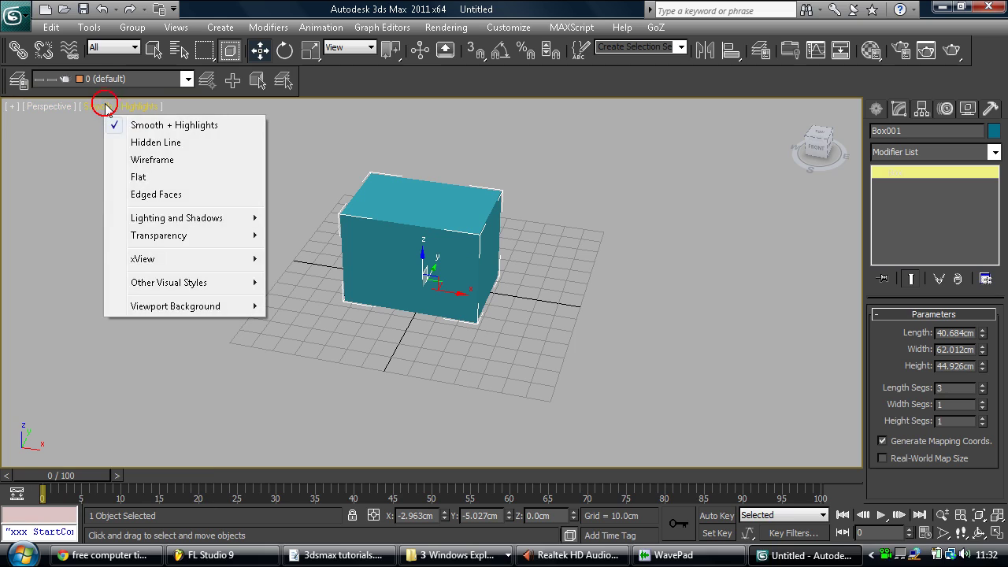
{"action": "left_click", "coordinate": [169, 141]}
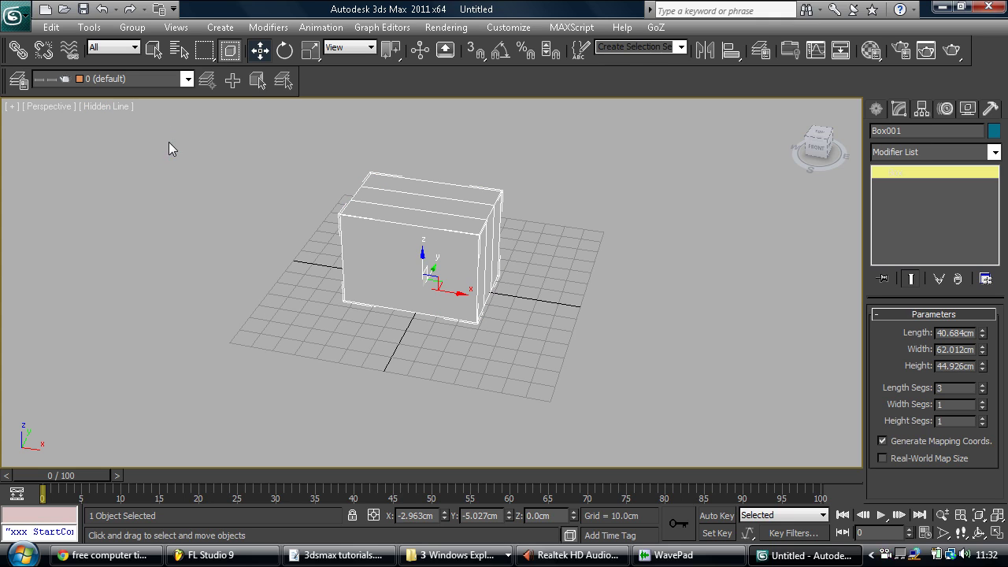
{"action": "left_click", "coordinate": [100, 109]}
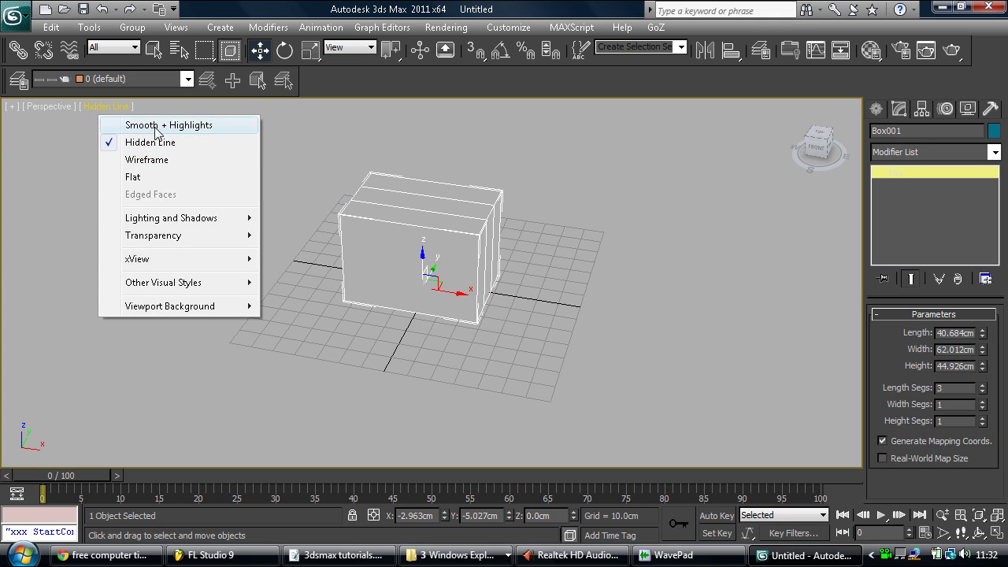
{"action": "left_click", "coordinate": [130, 124]}
Step: Turn on Edged Faces in addition to Smooth + Highlights shading in the Perspective viewport
{"action": "left_click", "coordinate": [113, 107]}
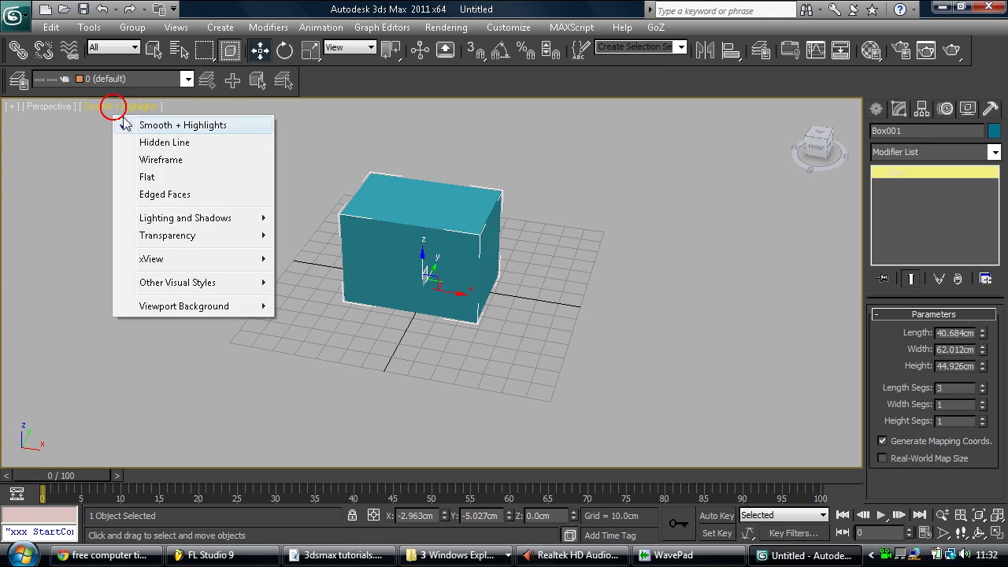
{"action": "left_click", "coordinate": [167, 194]}
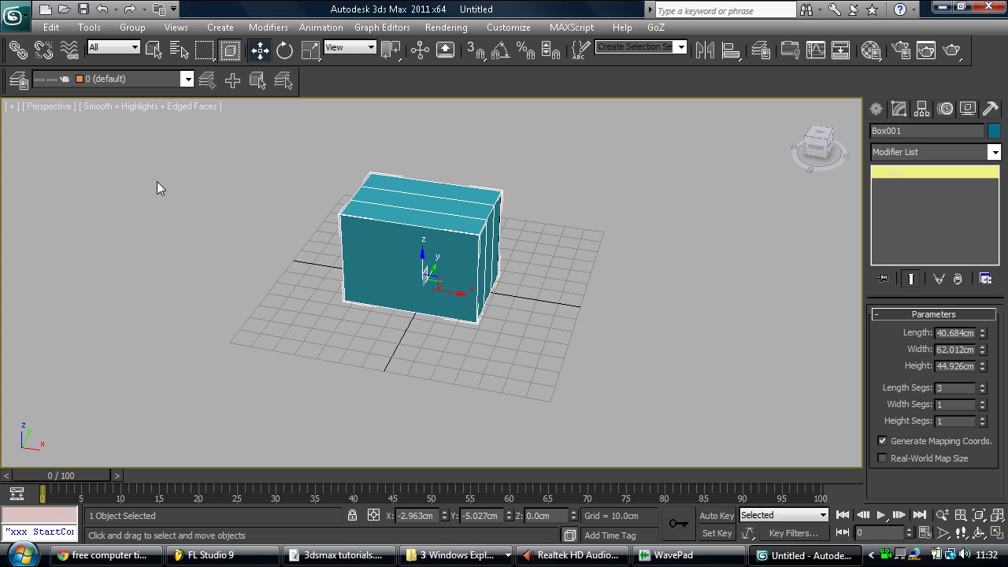
{"action": "left_click", "coordinate": [159, 107]}
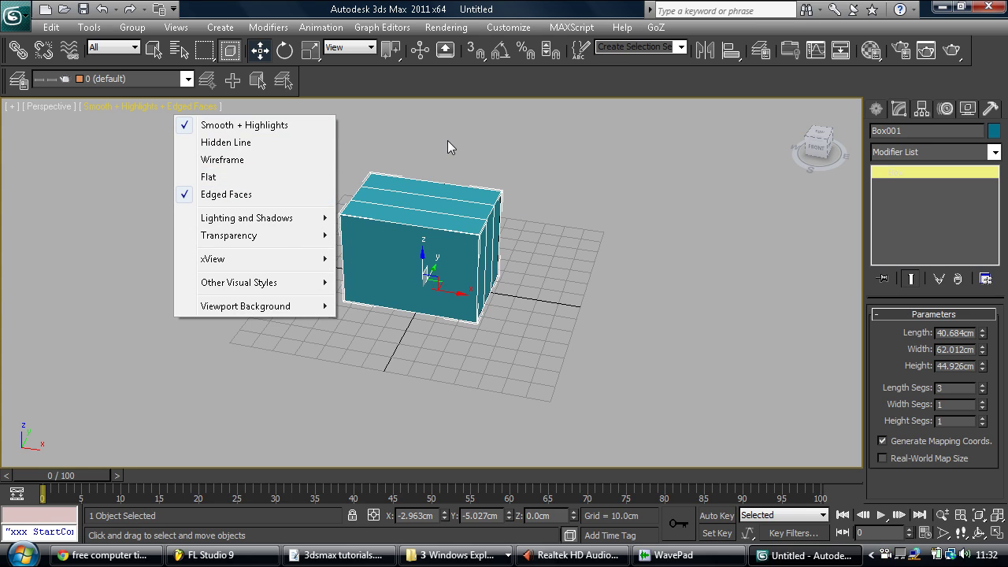
Step: Set the box's width segments to 3, height segments to 4 and length segments to 5
{"action": "left_click", "coordinate": [984, 401]}
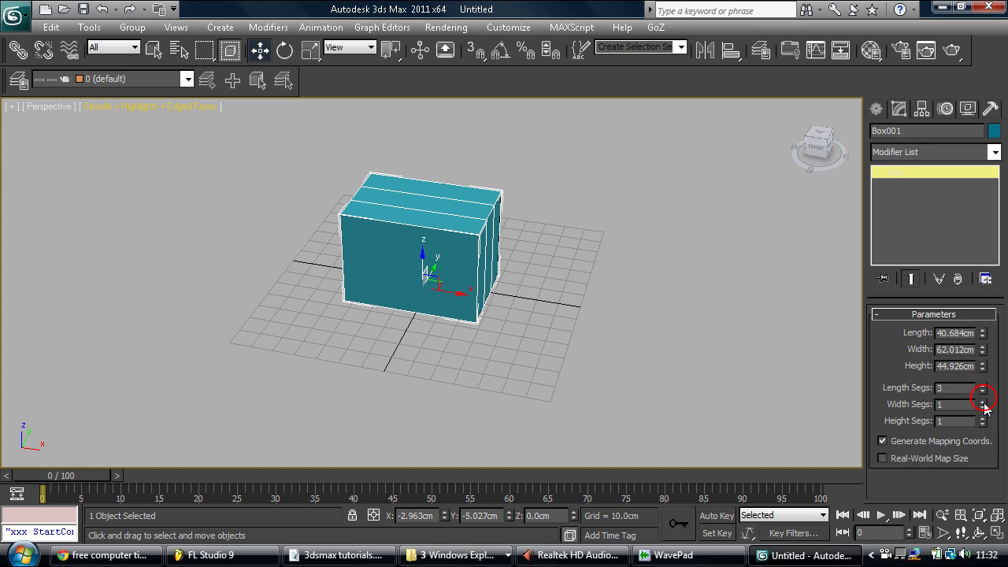
{"action": "left_click_drag", "start_coordinate": [983, 401], "coordinate": [984, 387]}
{"action": "left_click_drag", "start_coordinate": [983, 423], "coordinate": [983, 395]}
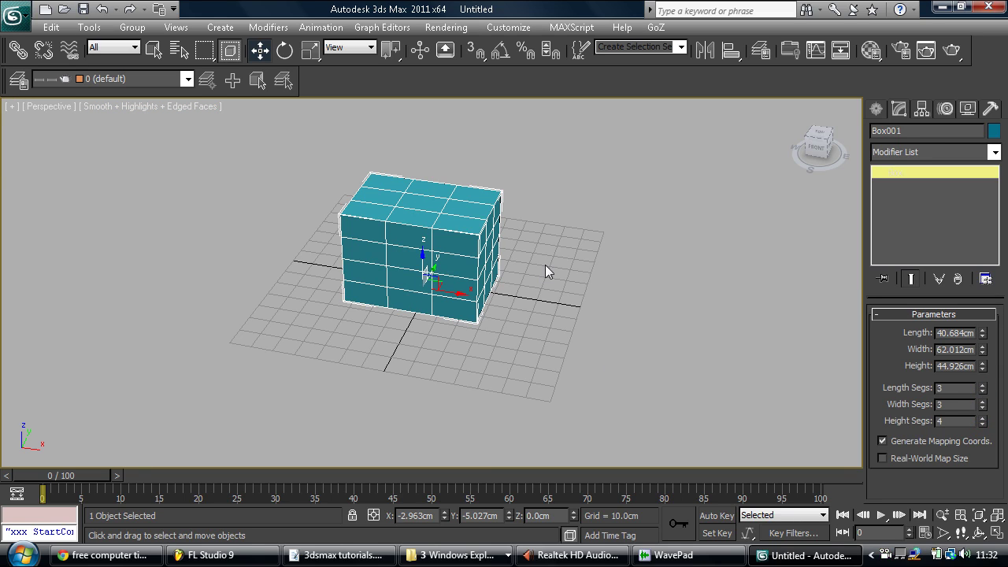
{"action": "middle_click_drag", "start_coordinate": [545, 264], "coordinate": [367, 208], "text": "alt"}
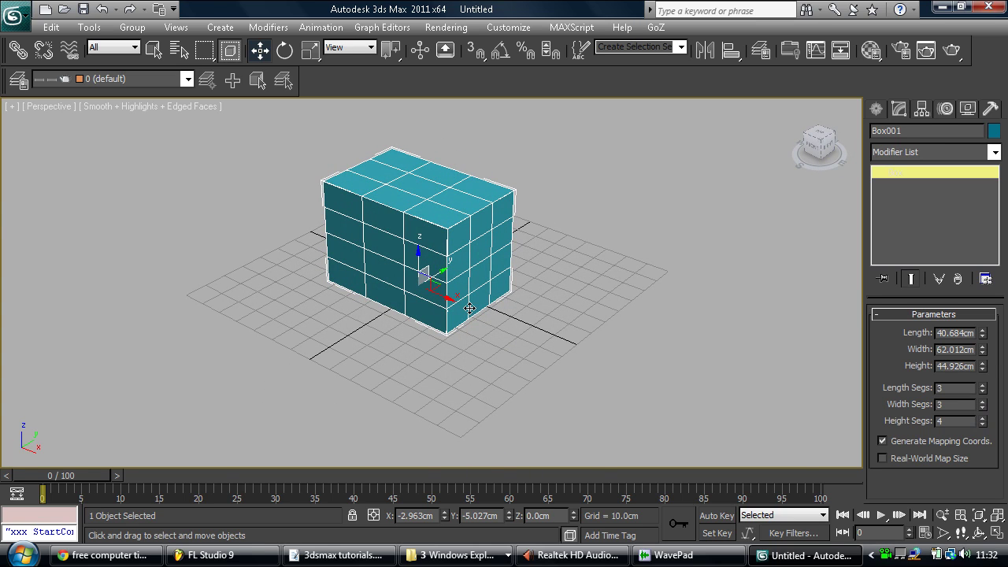
{"action": "mouse_move", "coordinate": [980, 387]}
{"action": "left_mouse_down"}
{"action": "mouse_move", "coordinate": [976, 362]}
{"action": "mouse_move", "coordinate": [979, 401]}
{"action": "mouse_move", "coordinate": [983, 367]}
{"action": "left_mouse_up"}
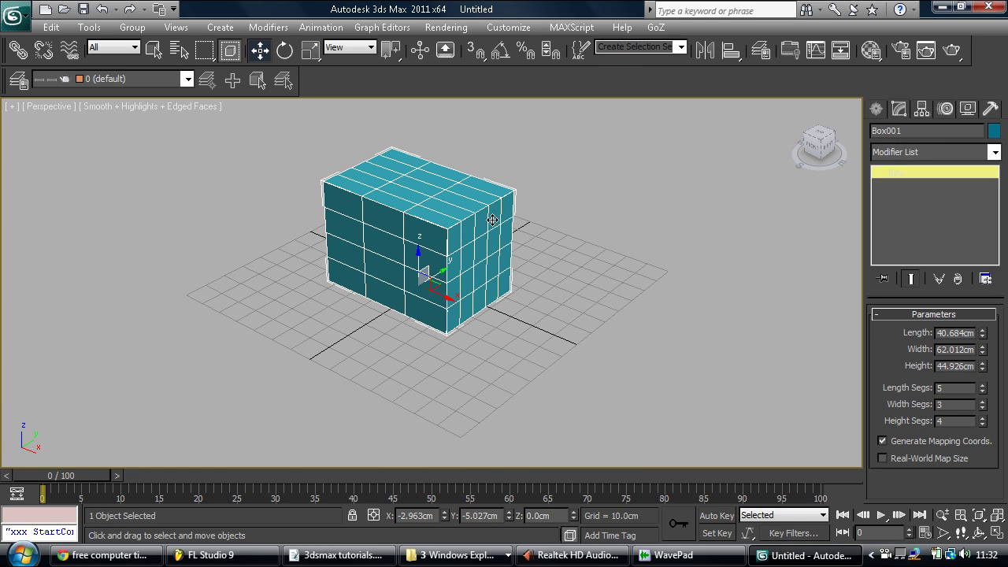
{"action": "middle_click_drag", "start_coordinate": [515, 214], "coordinate": [568, 246]}
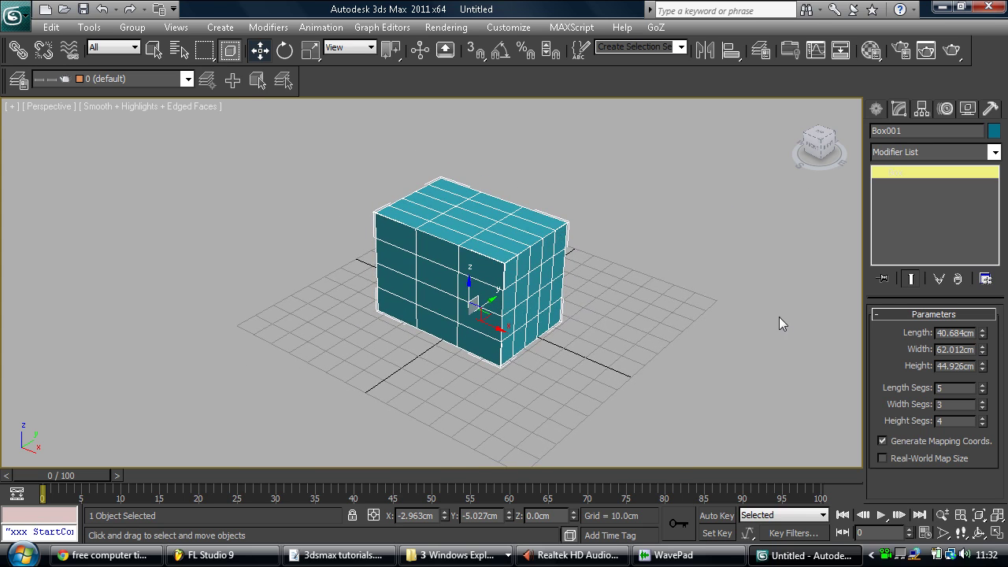
Step: Check the lesson list in the 3dsmax tutorials document in Microsoft Works, and return to the selected box in 3ds Max
{"action": "left_click", "coordinate": [337, 555]}
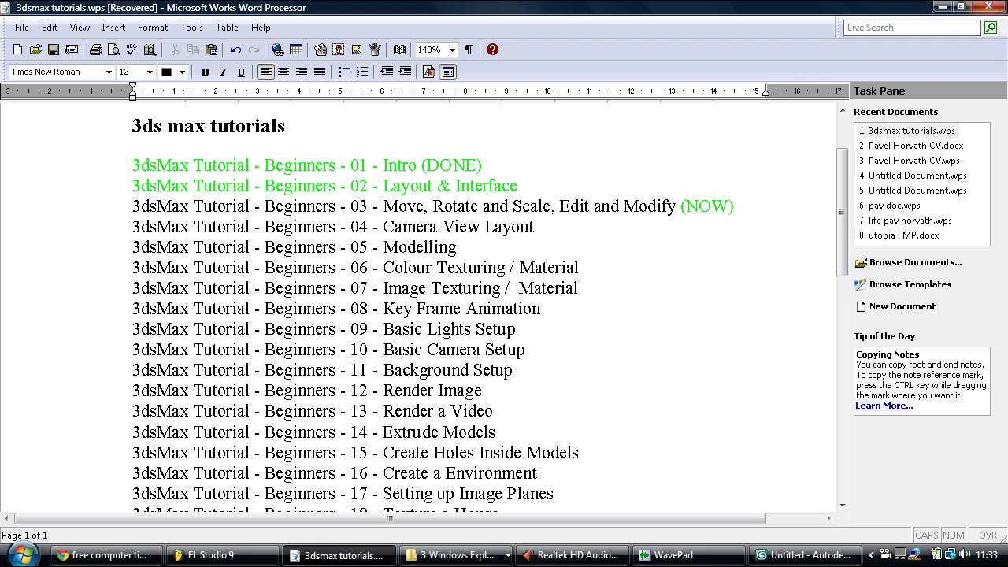
{"action": "left_click", "coordinate": [942, 8]}
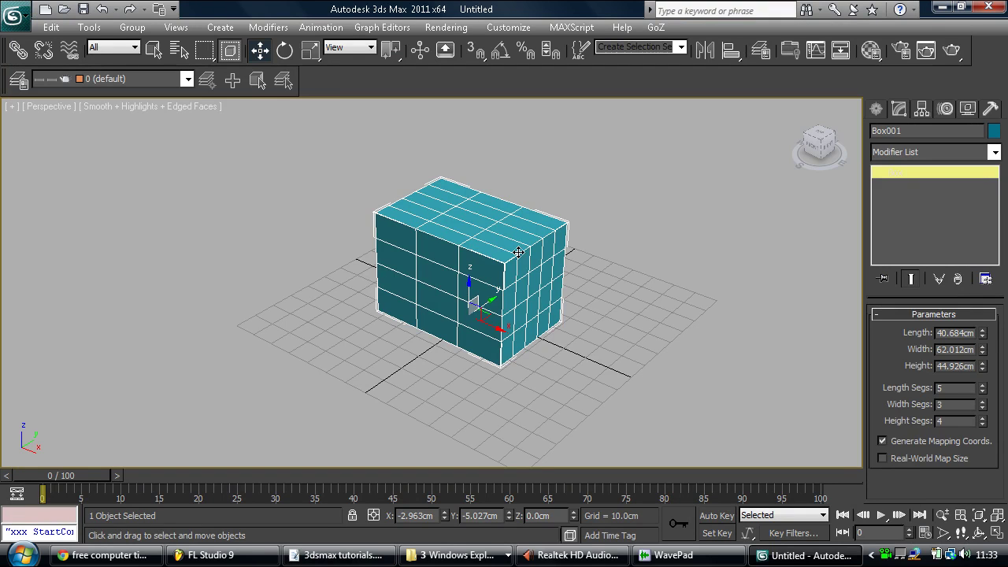
{"action": "left_click", "coordinate": [646, 250]}
{"action": "left_click", "coordinate": [522, 239]}
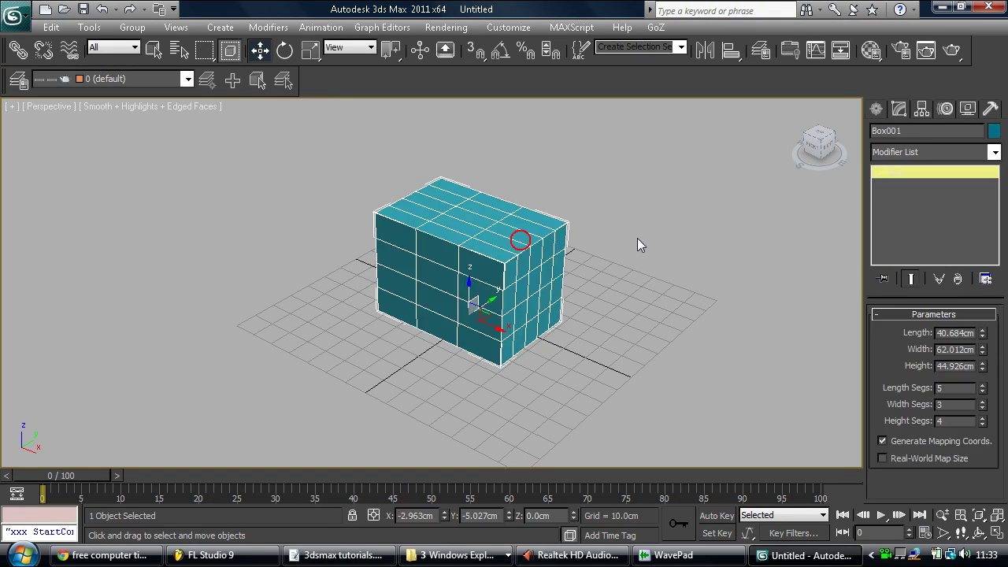
Step: Rotate the box about its vertical axis and scale it up uniformly to about 197 percent
{"action": "left_click", "coordinate": [285, 50]}
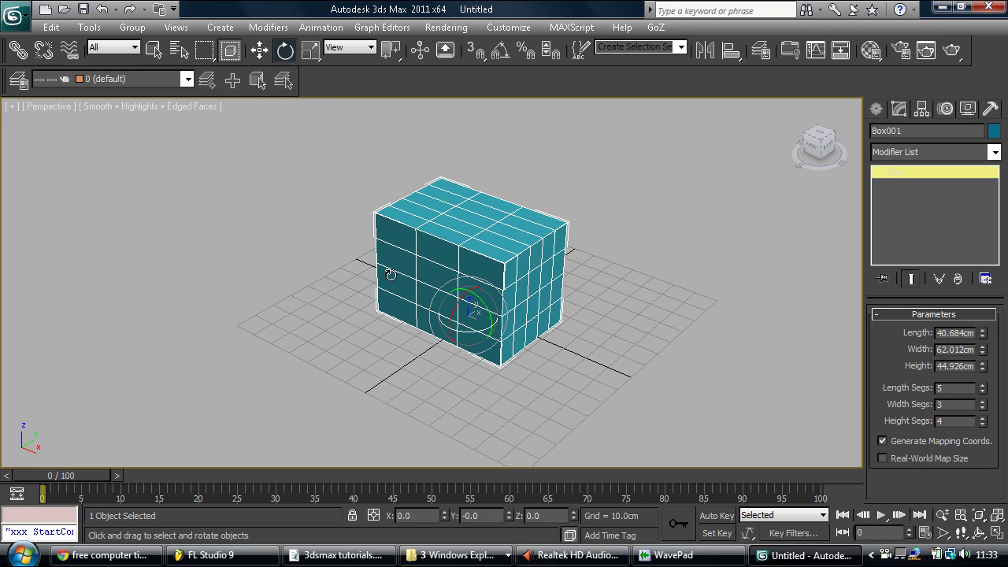
{"action": "left_click_drag", "start_coordinate": [464, 330], "coordinate": [568, 319]}
{"action": "left_click", "coordinate": [310, 49]}
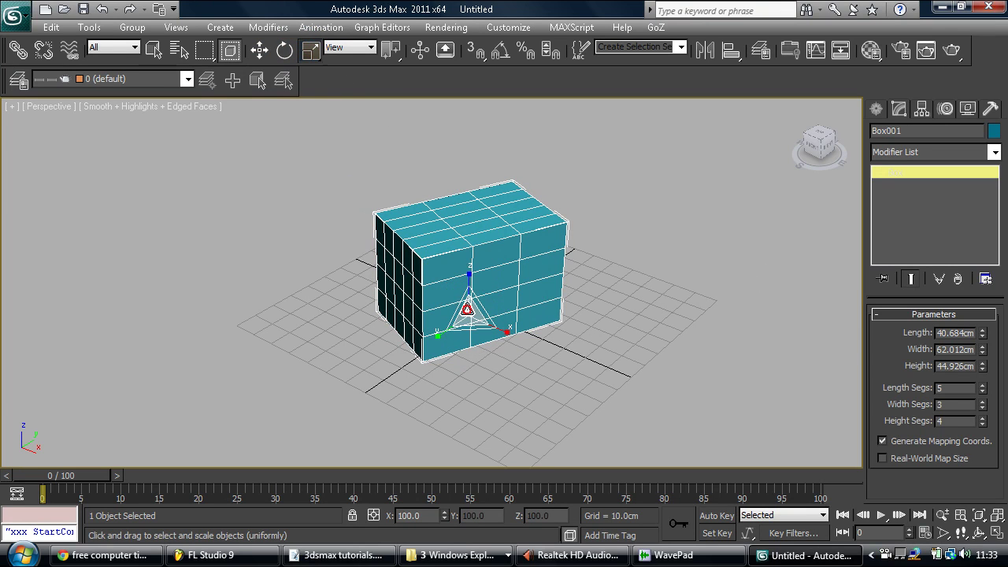
{"action": "left_click_drag", "start_coordinate": [467, 314], "coordinate": [461, 229]}
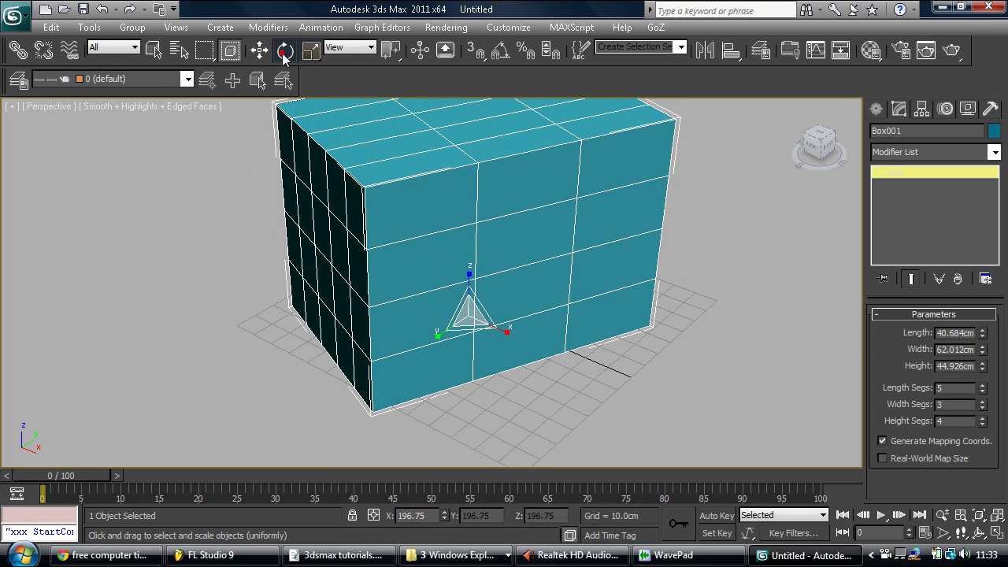
Step: Rotate the enlarged box further about its vertical axis to a Z rotation of about 90 degrees
{"action": "key", "text": "e"}
{"action": "left_click_drag", "start_coordinate": [482, 343], "coordinate": [518, 340]}
{"action": "scroll", "coordinate": [549, 299], "scroll_direction": "down", "scroll_amount": 5}
{"action": "middle_click_drag", "start_coordinate": [533, 317], "coordinate": [543, 313], "text": "alt"}
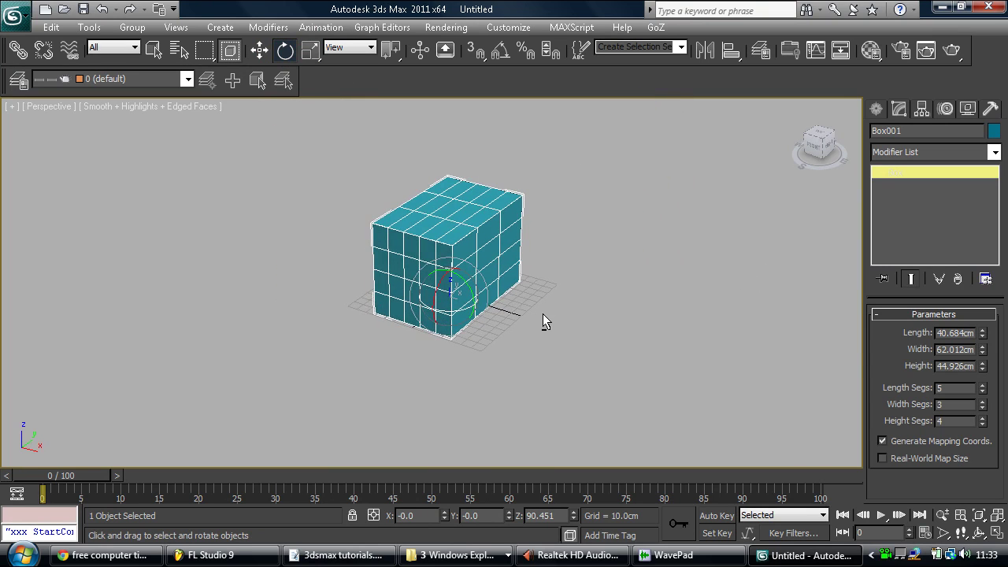
Step: Orbit around the rotated box and zoom in and out to inspect its long side and end
{"action": "middle_click_drag", "start_coordinate": [486, 348], "coordinate": [495, 286], "text": "alt"}
{"action": "scroll", "coordinate": [497, 288], "scroll_direction": "up", "scroll_amount": 5}
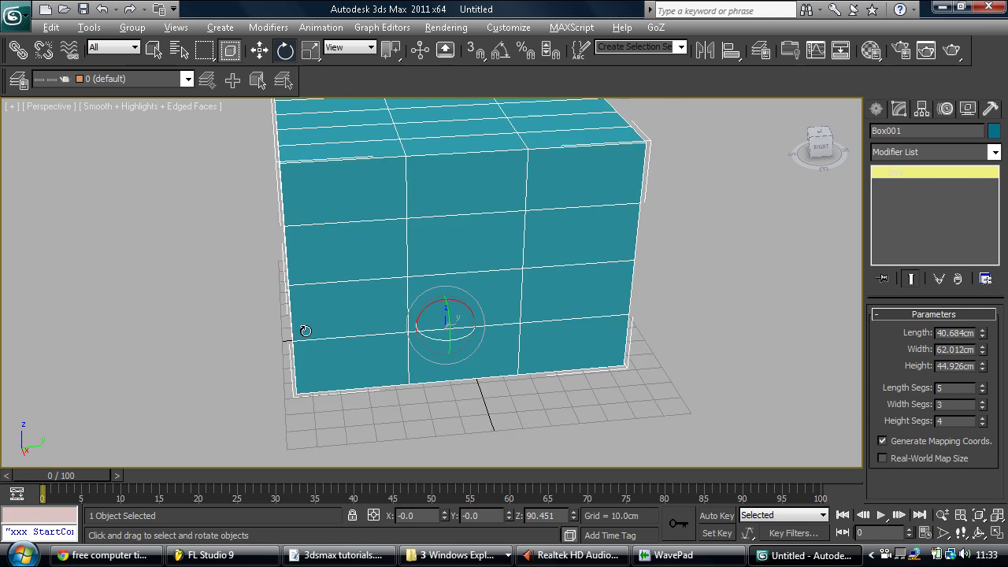
{"action": "middle_click_drag", "start_coordinate": [306, 330], "coordinate": [533, 320], "text": "alt"}
{"action": "scroll", "coordinate": [517, 304], "scroll_direction": "down", "scroll_amount": 5}
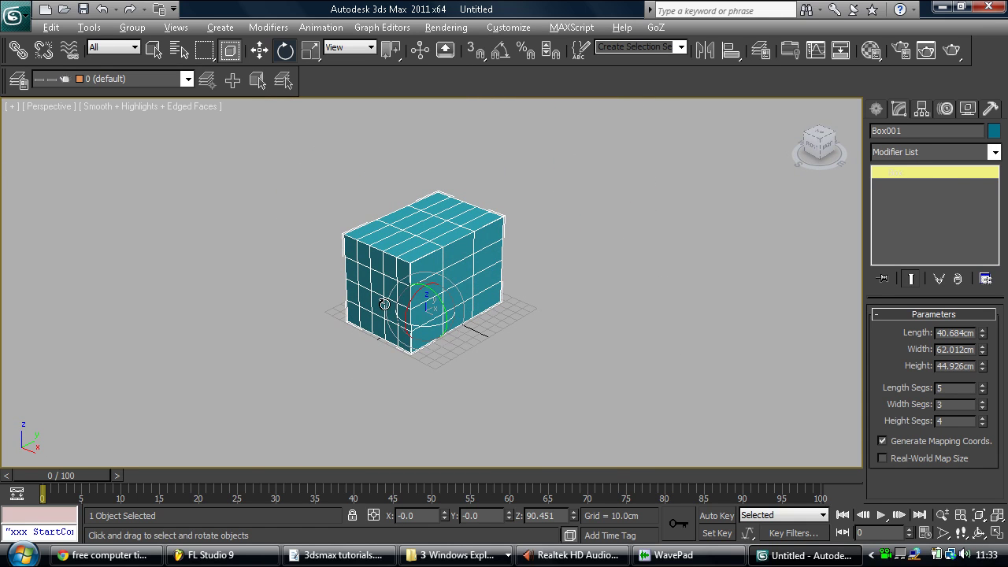
{"action": "middle_click_drag", "start_coordinate": [384, 303], "coordinate": [275, 293], "text": "alt"}
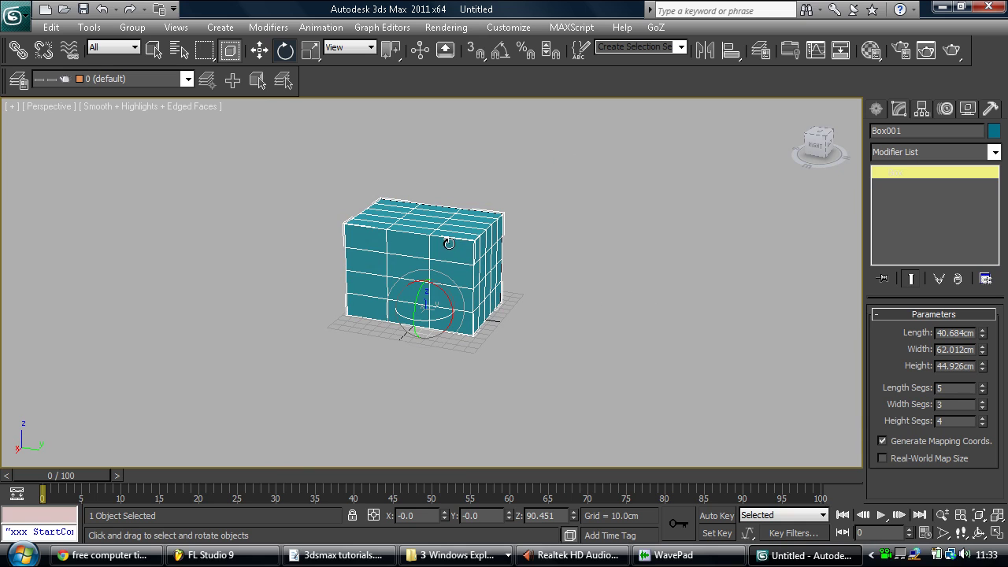
{"action": "middle_click_drag", "start_coordinate": [435, 257], "coordinate": [477, 273]}
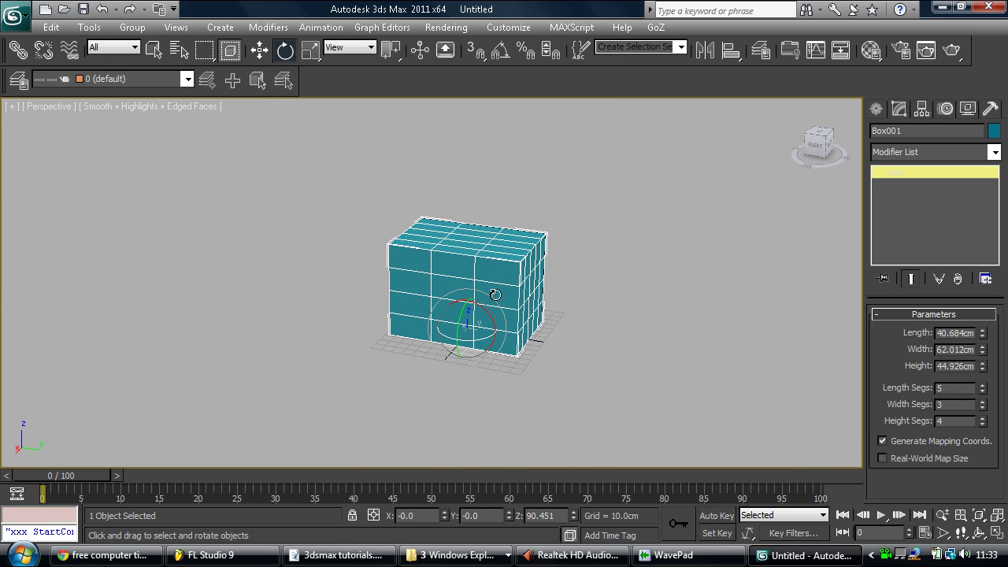
Step: Examine the box's top, back and long side at close and far range, and briefly recheck the tutorial document
{"action": "scroll", "coordinate": [494, 294], "scroll_direction": "up", "scroll_amount": 5}
{"action": "scroll", "coordinate": [494, 294], "scroll_direction": "down", "scroll_amount": 10}
{"action": "scroll", "coordinate": [494, 294], "scroll_direction": "up", "scroll_amount": 10}
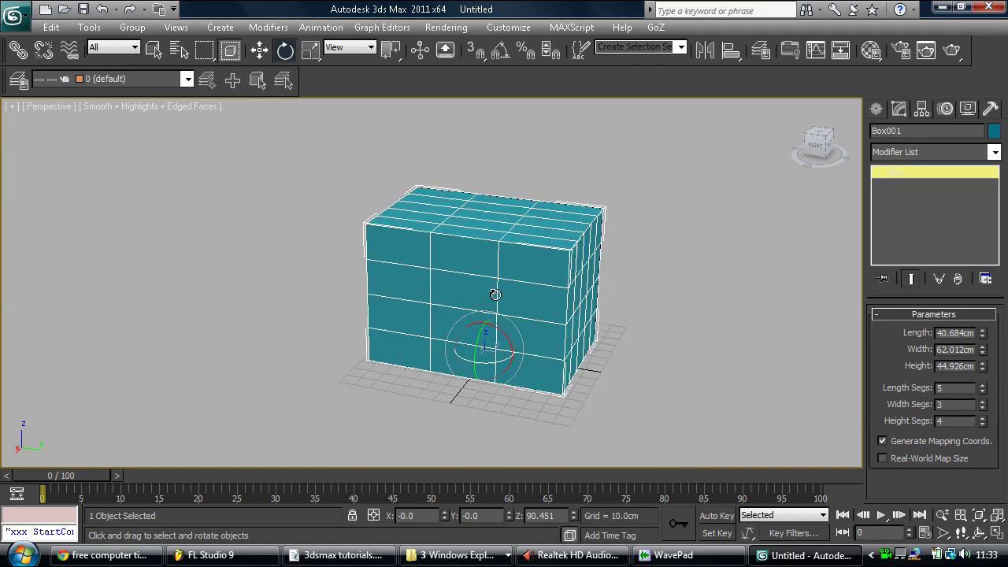
{"action": "scroll", "coordinate": [494, 294], "scroll_direction": "up", "scroll_amount": 4}
{"action": "middle_click_drag", "start_coordinate": [495, 294], "coordinate": [415, 236], "text": "alt"}
{"action": "scroll", "coordinate": [447, 334], "scroll_direction": "up", "scroll_amount": 4}
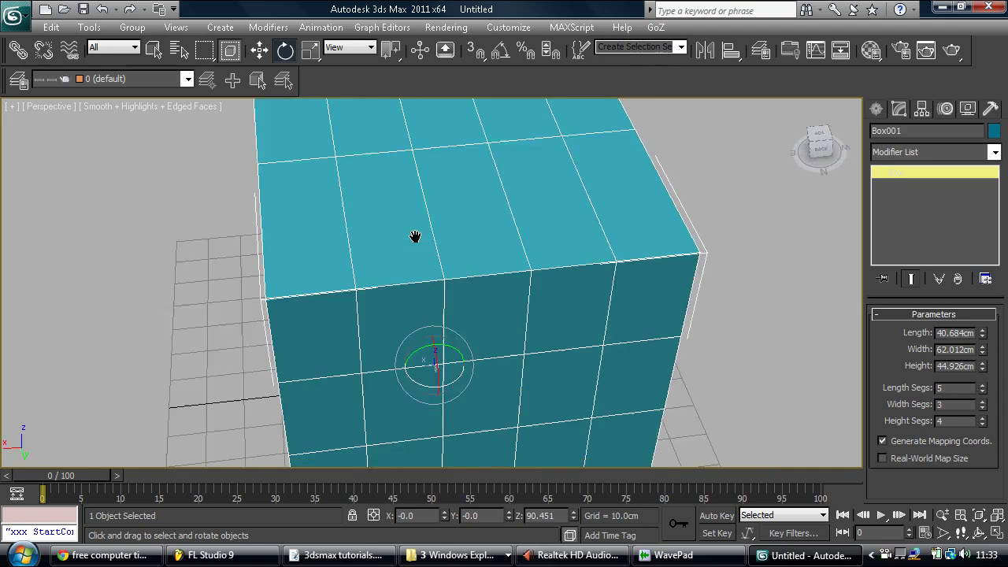
{"action": "scroll", "coordinate": [415, 236], "scroll_direction": "down", "scroll_amount": 3}
{"action": "middle_click_drag", "start_coordinate": [360, 342], "coordinate": [475, 323], "text": "alt"}
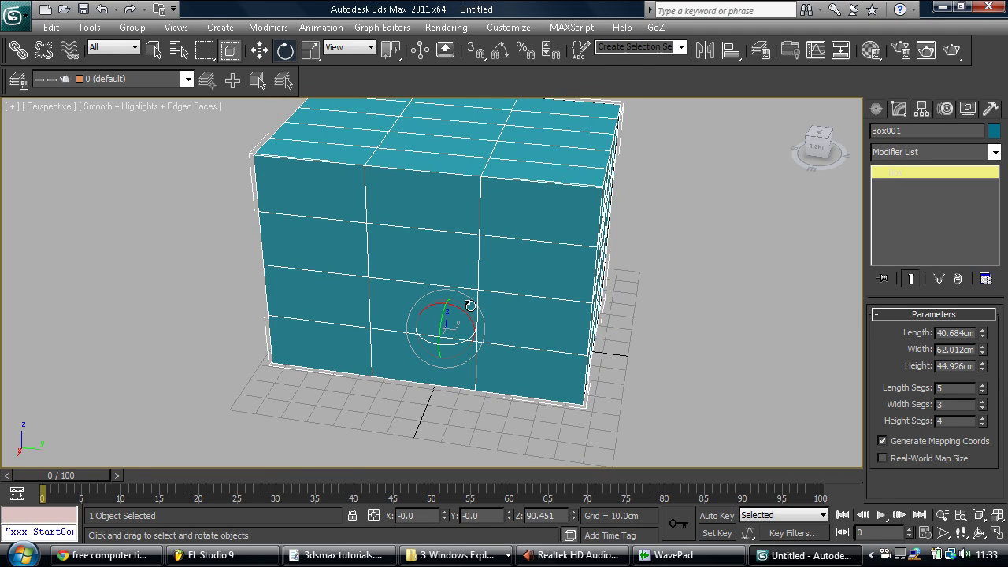
{"action": "scroll", "coordinate": [516, 287], "scroll_direction": "down", "scroll_amount": 2}
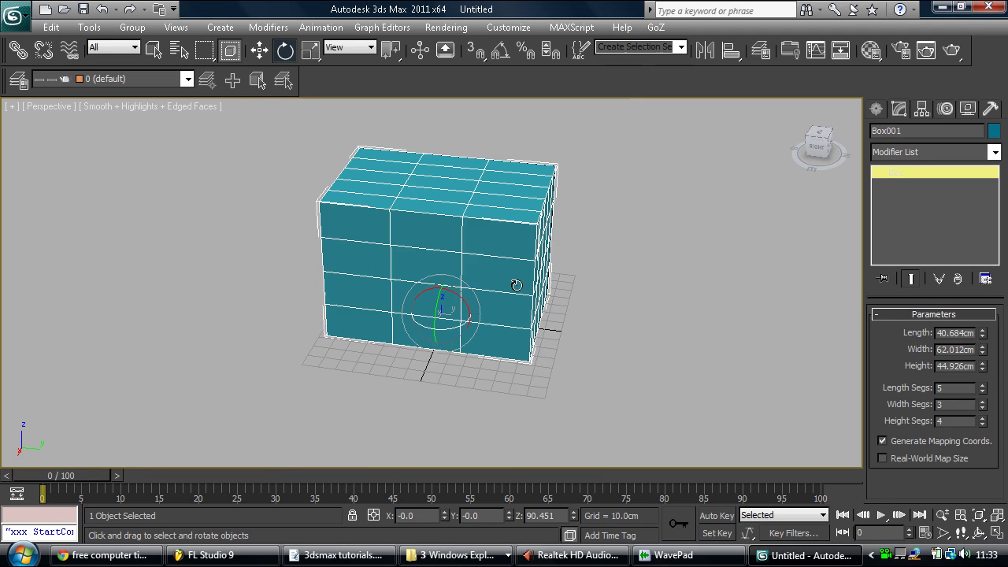
{"action": "left_click", "coordinate": [363, 557]}
{"action": "left_click", "coordinate": [363, 557]}
Step: Convert the segmented box to an Editable Poly
{"action": "middle_click_drag", "start_coordinate": [606, 299], "coordinate": [504, 319], "text": "alt"}
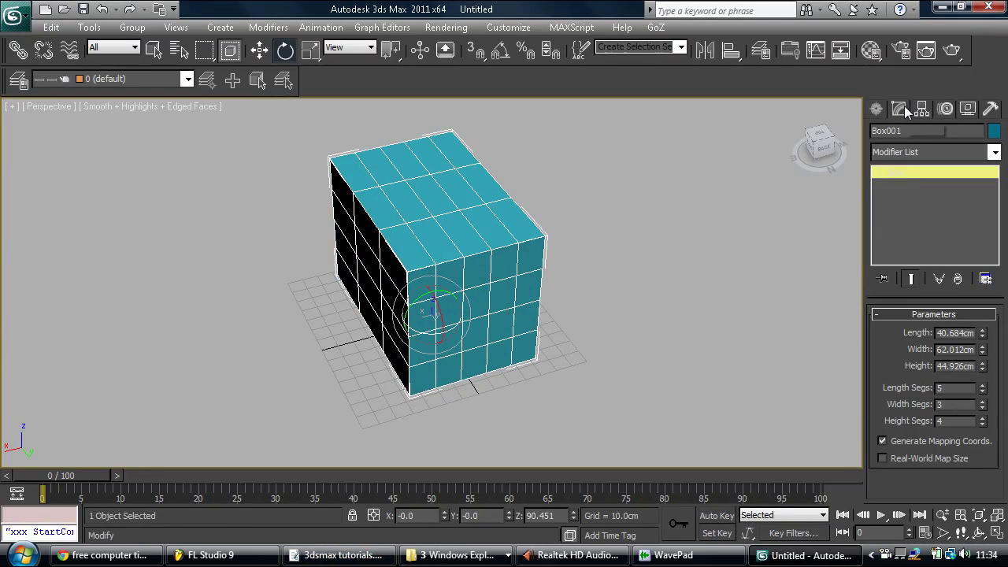
{"action": "left_click", "coordinate": [902, 112]}
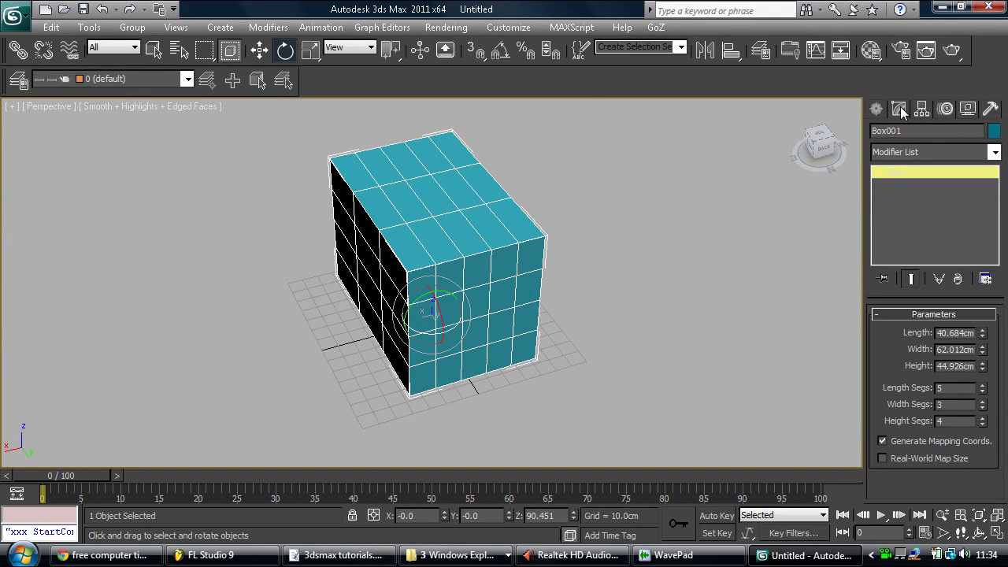
{"action": "right_click", "coordinate": [428, 209]}
{"action": "mouse_move", "coordinate": [488, 351]}
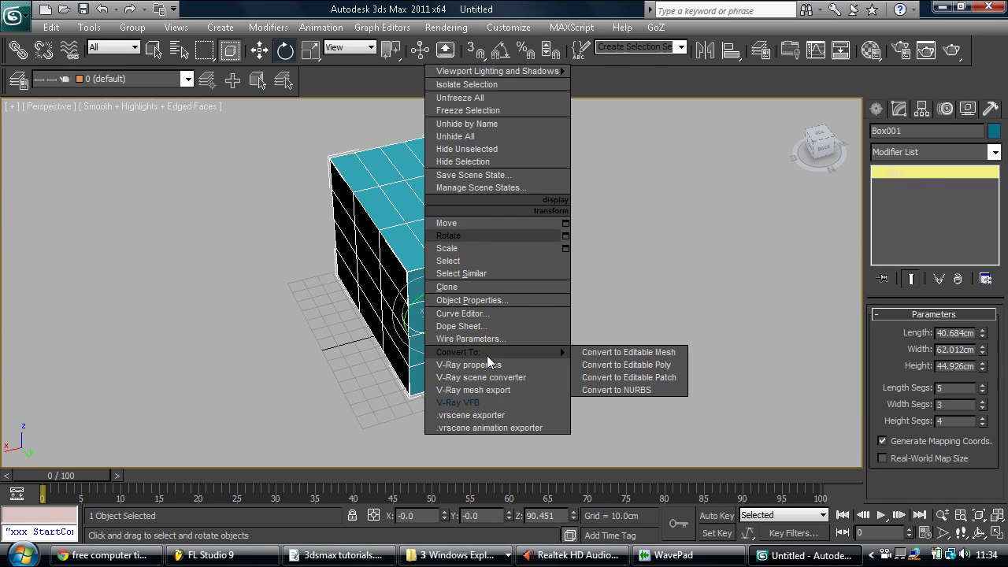
{"action": "left_click", "coordinate": [651, 365]}
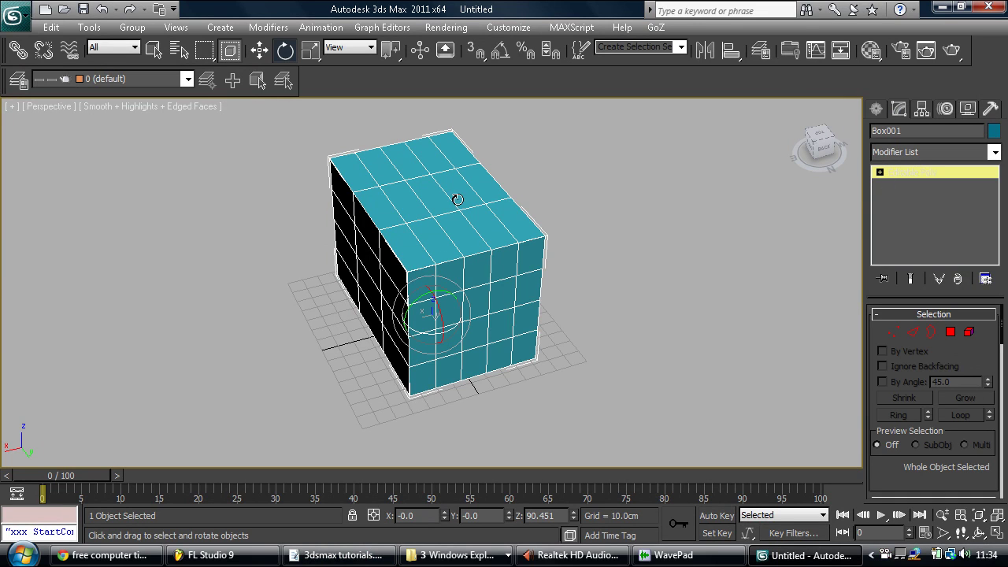
Step: Enter polygon sub-object mode, pick single polygons on the box's long side and top, and activate the Move tool
{"action": "middle_click_drag", "start_coordinate": [368, 316], "coordinate": [469, 302], "text": "alt"}
{"action": "left_click", "coordinate": [950, 331]}
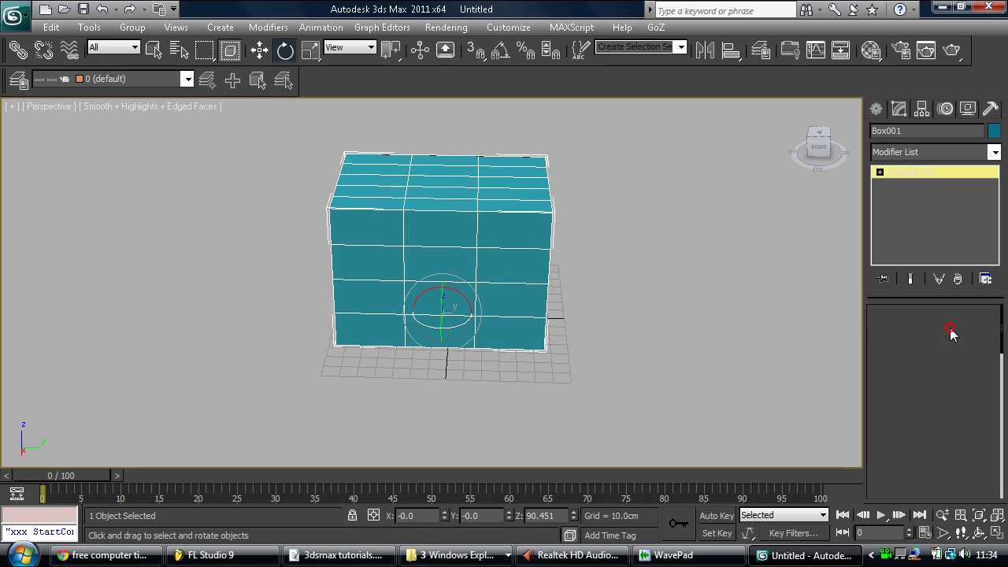
{"action": "left_click", "coordinate": [514, 227]}
{"action": "left_click", "coordinate": [438, 221]}
{"action": "middle_click_drag", "start_coordinate": [434, 224], "coordinate": [346, 197], "text": "alt"}
{"action": "key", "text": "w"}
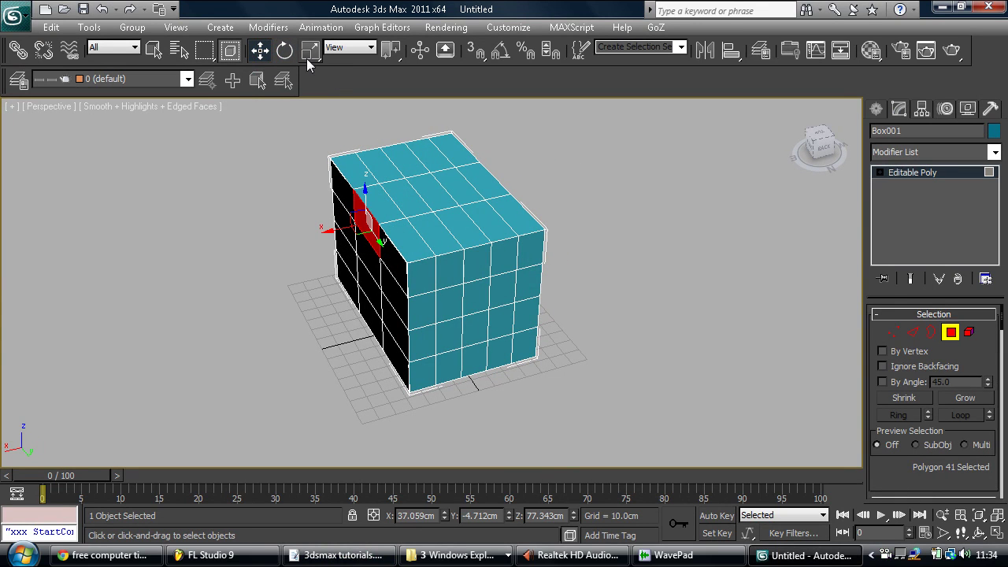
{"action": "left_click", "coordinate": [377, 200]}
{"action": "left_click", "coordinate": [406, 198]}
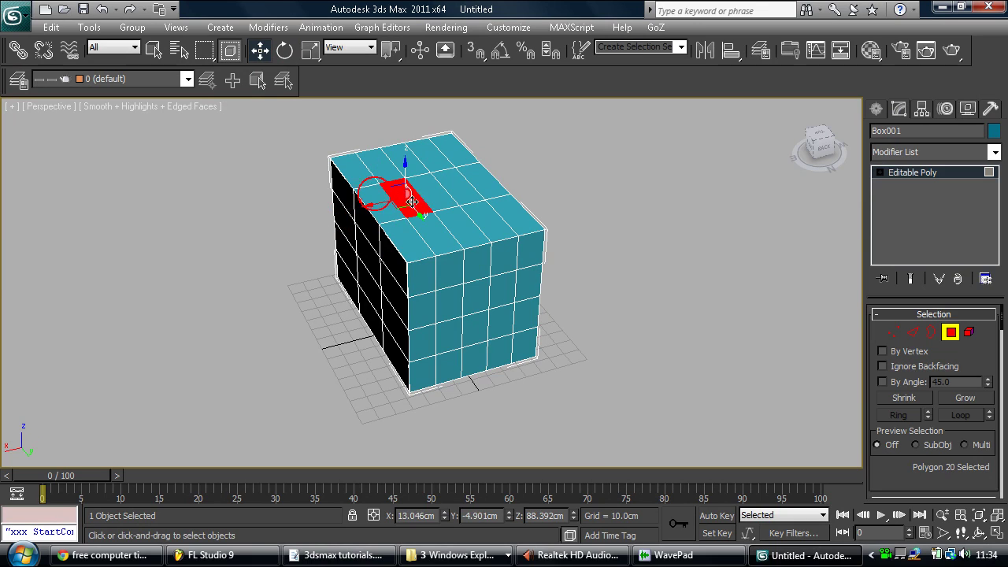
Step: Pick single polygons on the box's top, and try moving a top corner vertex in Vertex sub-object mode, undoing the move
{"action": "left_click", "coordinate": [433, 191]}
{"action": "left_click", "coordinate": [461, 185]}
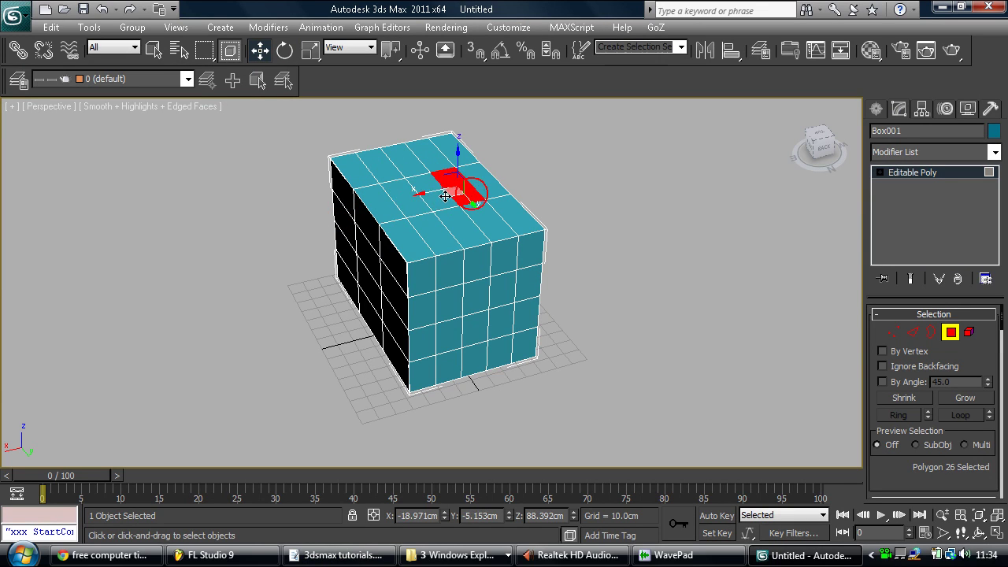
{"action": "left_click", "coordinate": [892, 331]}
{"action": "left_click_drag", "start_coordinate": [576, 213], "coordinate": [580, 243]}
{"action": "key", "text": "ctrl+z"}
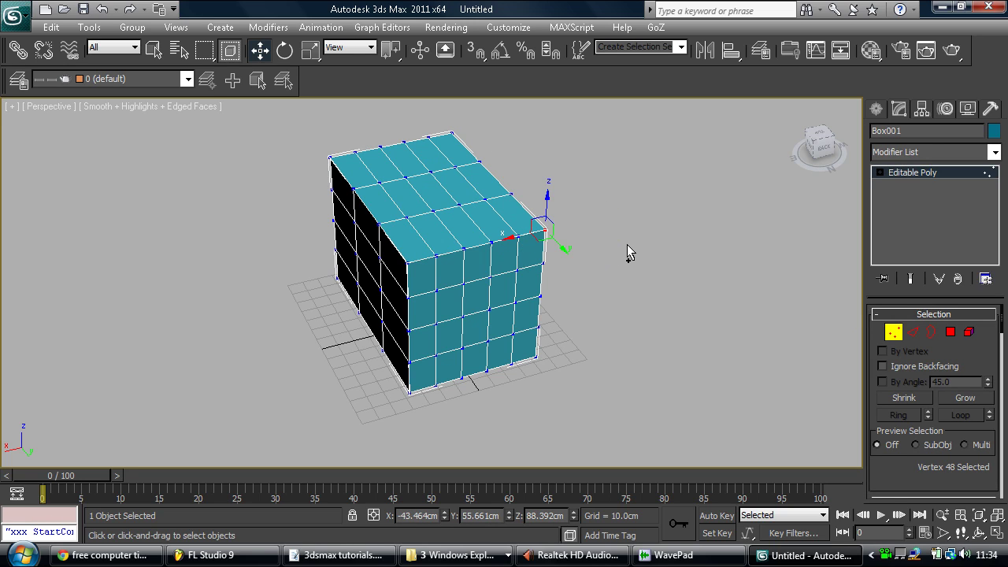
Step: Select the six parallel edges along the top's near end row in Edge mode, try lowering them along Z, and undo it
{"action": "left_click", "coordinate": [911, 331]}
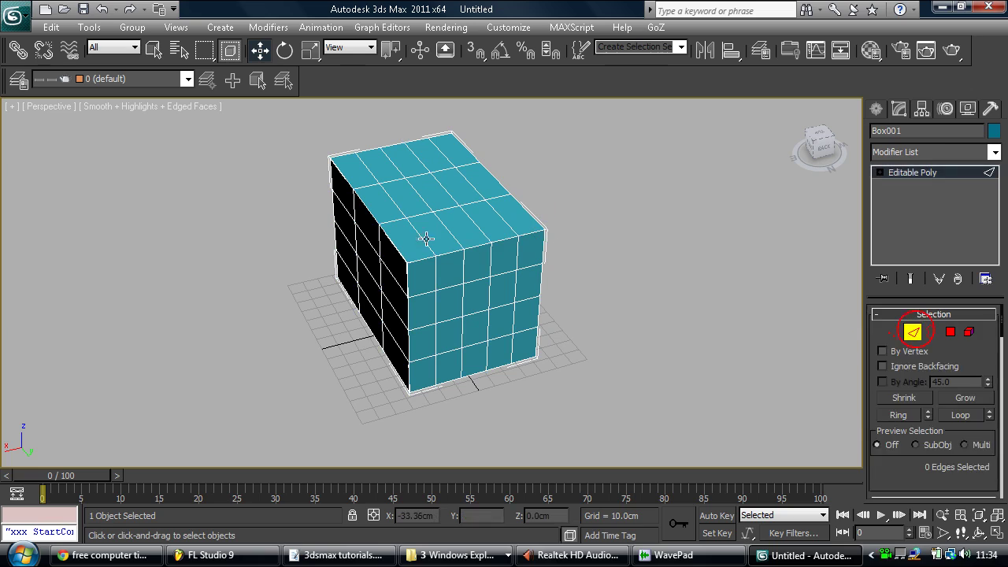
{"action": "left_click", "coordinate": [390, 243]}
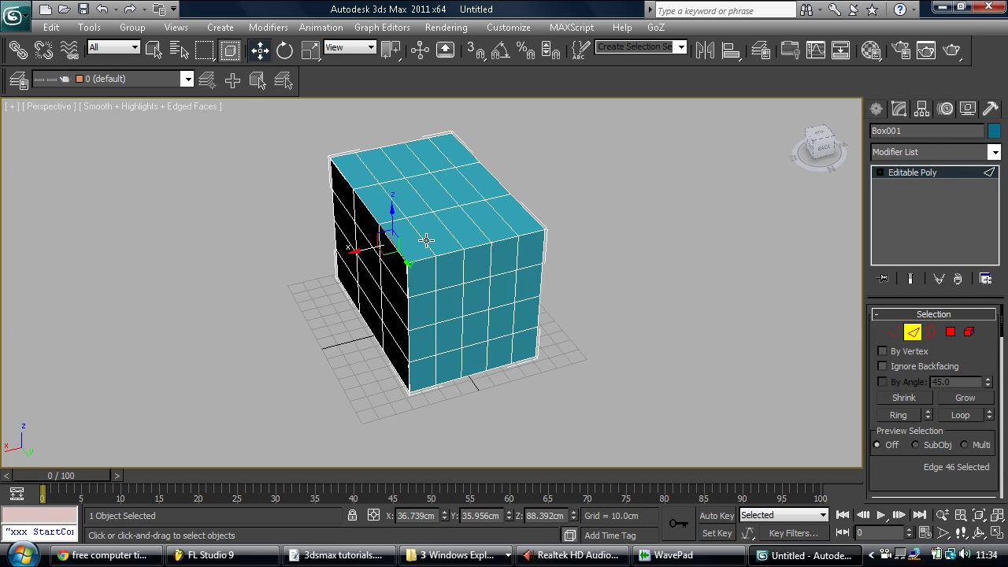
{"action": "left_click", "coordinate": [421, 238], "text": "ctrl"}
{"action": "left_click", "coordinate": [447, 230], "text": "ctrl"}
{"action": "left_click", "coordinate": [475, 225], "text": "ctrl"}
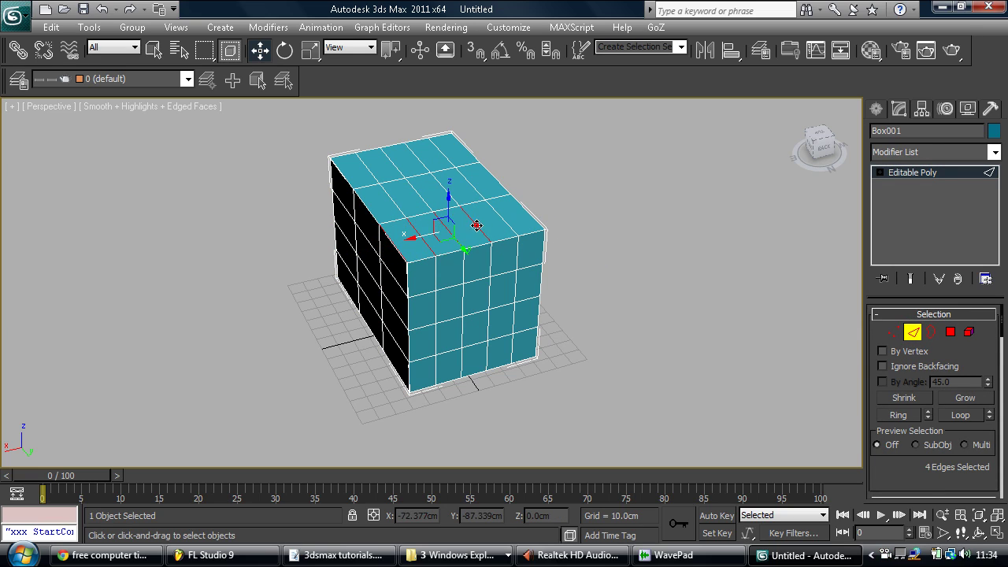
{"action": "left_click", "coordinate": [504, 219], "text": "ctrl"}
{"action": "left_click", "coordinate": [526, 210], "text": "ctrl"}
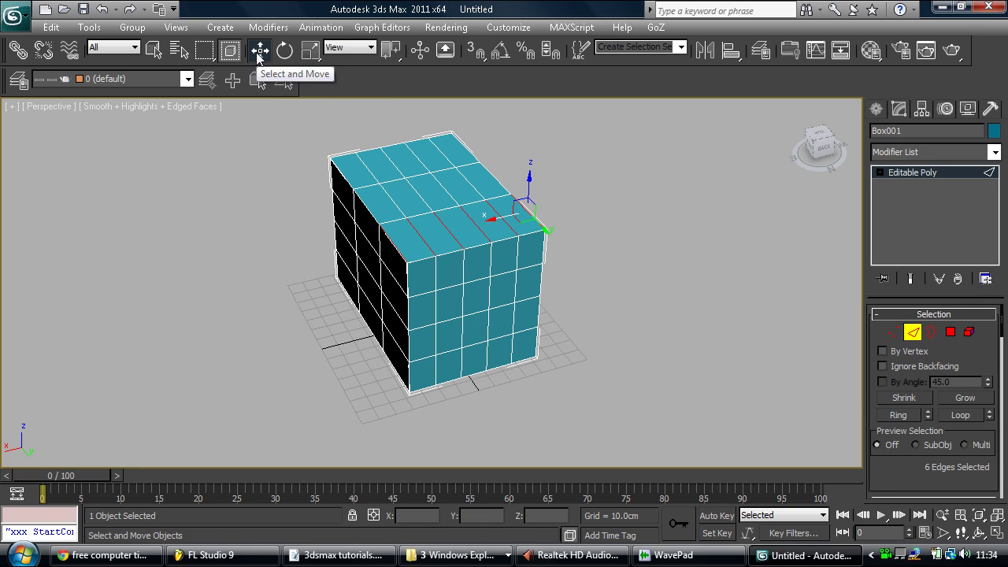
{"action": "left_click_drag", "start_coordinate": [530, 181], "coordinate": [551, 191]}
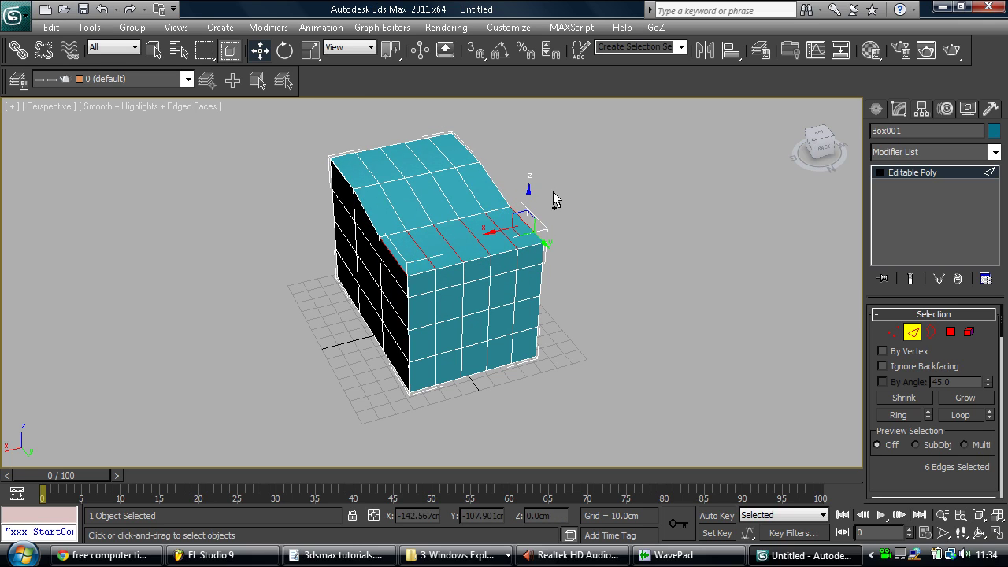
{"action": "key", "text": "ctrl+z"}
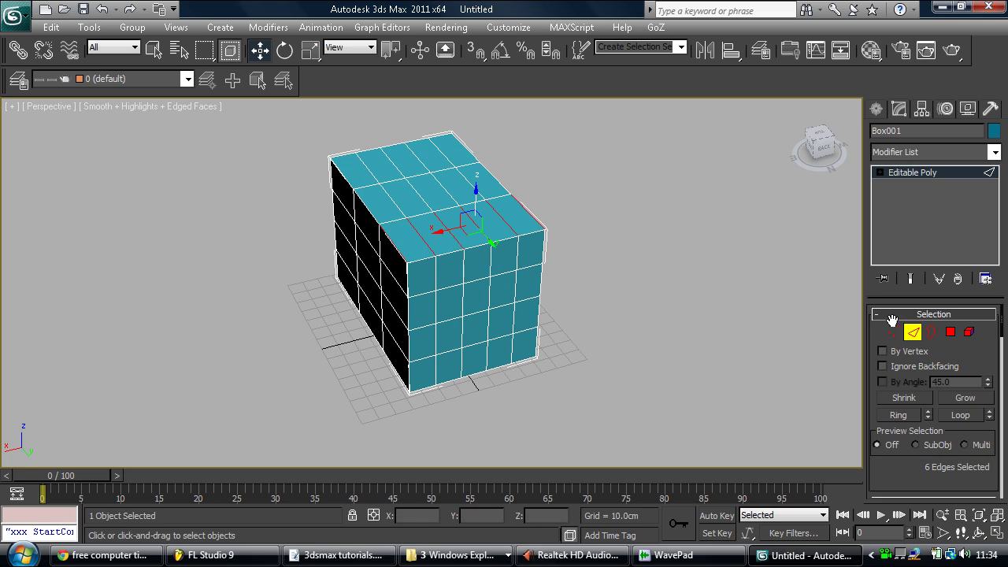
Step: Try to select a border on the box in Border sub-object mode, picking around its top and end edges
{"action": "left_click", "coordinate": [931, 332]}
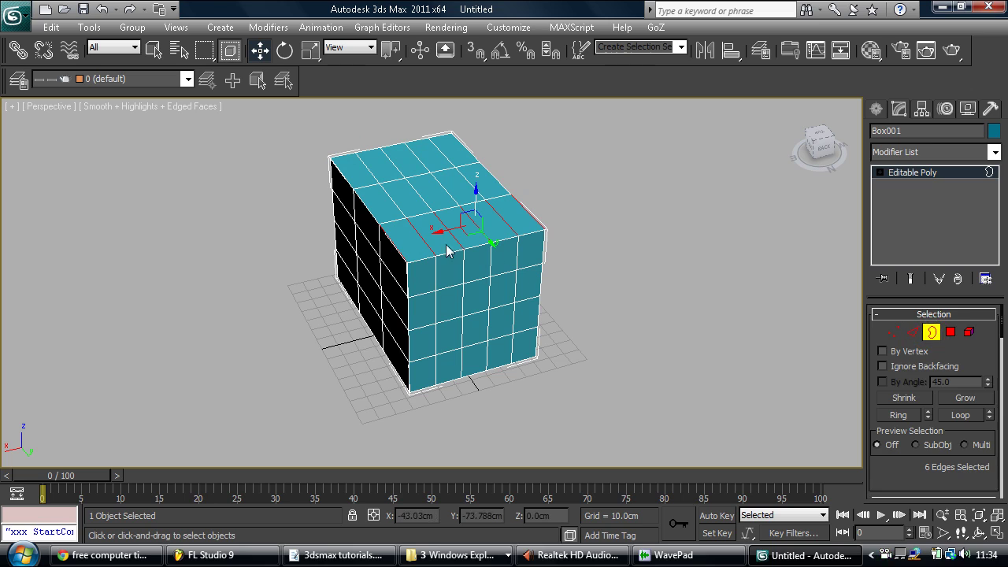
{"action": "left_click_drag", "start_coordinate": [385, 229], "coordinate": [502, 448]}
{"action": "middle_click_drag", "start_coordinate": [432, 323], "coordinate": [488, 258], "text": "alt"}
{"action": "left_click_drag", "start_coordinate": [283, 126], "coordinate": [498, 415]}
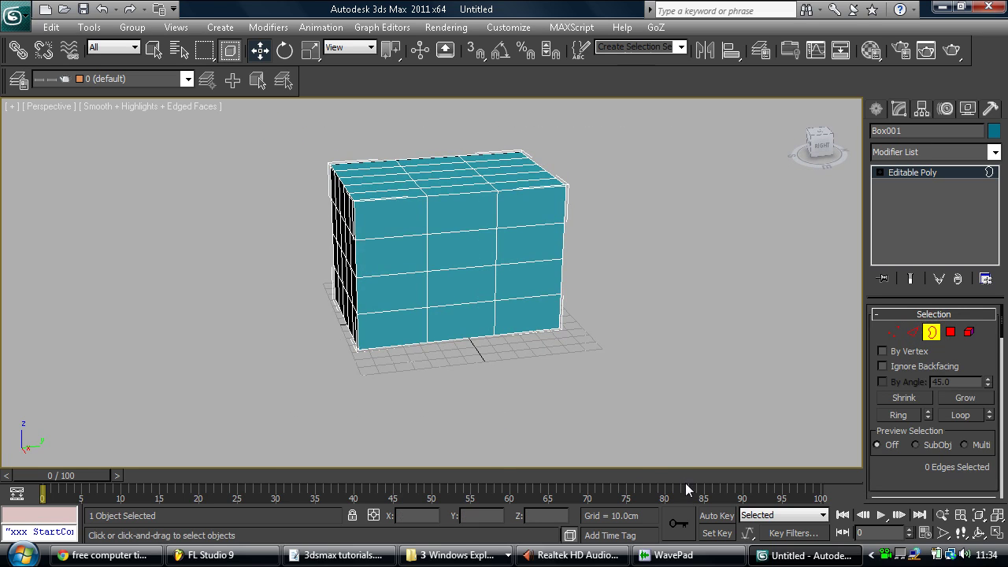
{"action": "left_click_drag", "start_coordinate": [620, 272], "coordinate": [595, 336]}
{"action": "middle_click_drag", "start_coordinate": [684, 253], "coordinate": [545, 304], "text": "alt"}
{"action": "left_click", "coordinate": [500, 258]}
{"action": "left_click", "coordinate": [494, 281]}
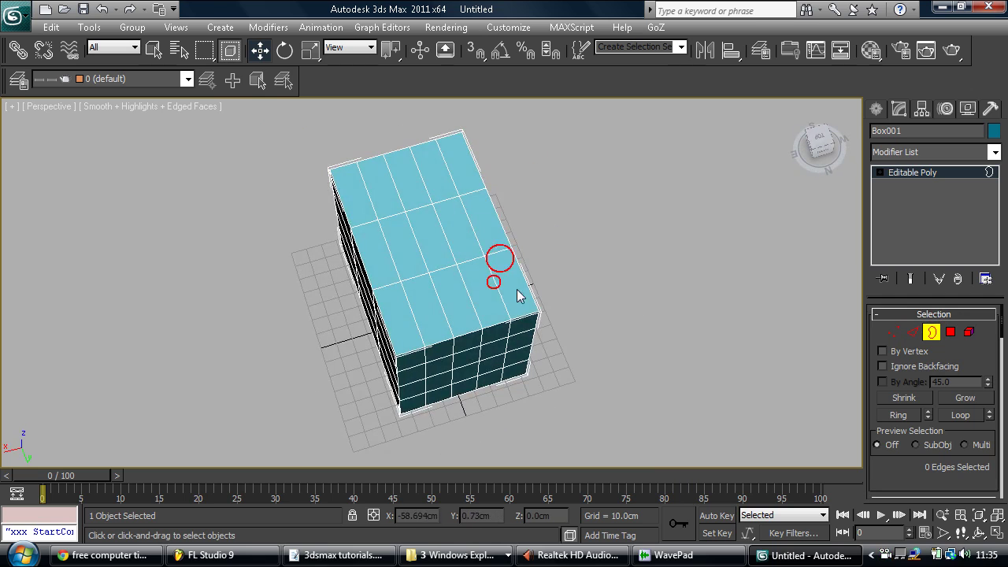
{"action": "left_click", "coordinate": [528, 311]}
{"action": "left_click", "coordinate": [518, 320]}
{"action": "left_click", "coordinate": [465, 334]}
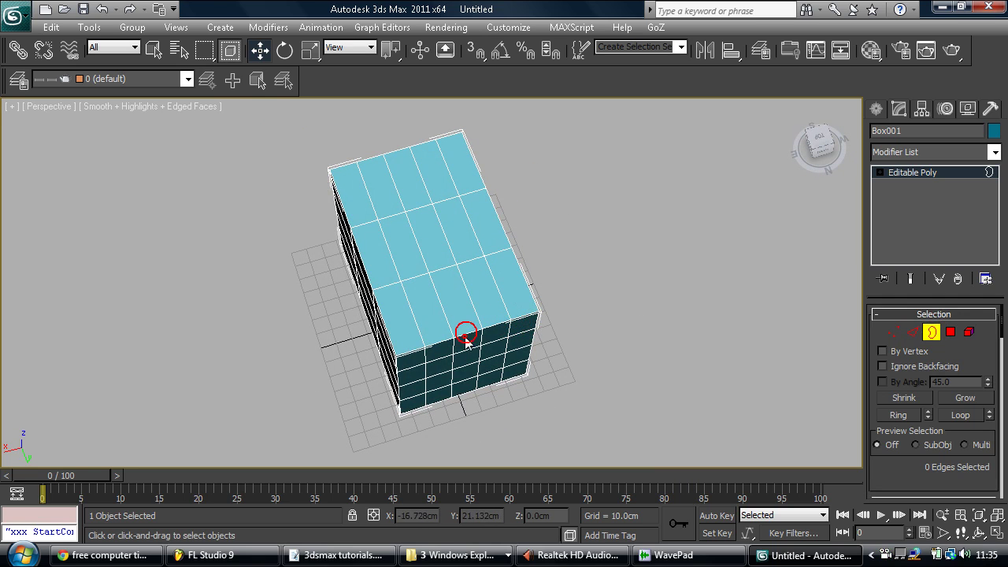
Step: Enter Polygon sub-object mode and multi-select an upper corner polygon on the long side with polygons in the top's near end row
{"action": "middle_click_drag", "start_coordinate": [465, 332], "coordinate": [559, 317], "text": "alt"}
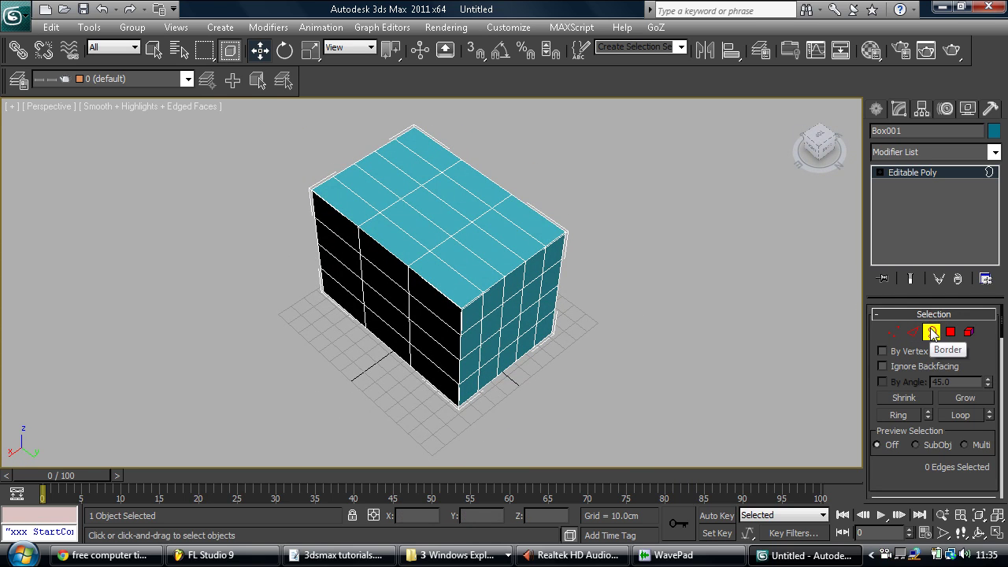
{"action": "middle_click_drag", "start_coordinate": [558, 313], "coordinate": [558, 293], "text": "alt"}
{"action": "scroll", "coordinate": [557, 293], "scroll_direction": "up", "scroll_amount": 1}
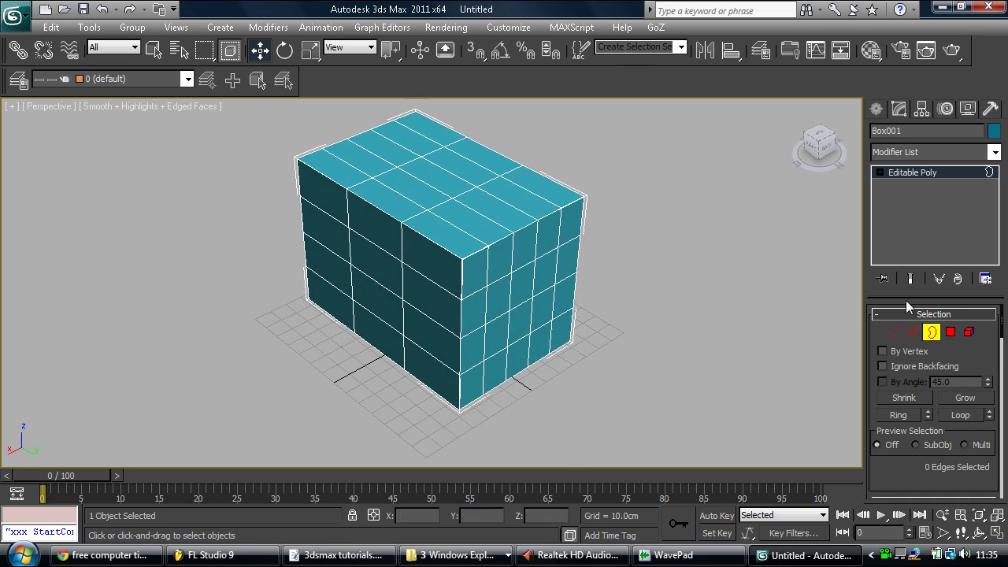
{"action": "left_click", "coordinate": [949, 332]}
{"action": "left_click", "coordinate": [441, 223]}
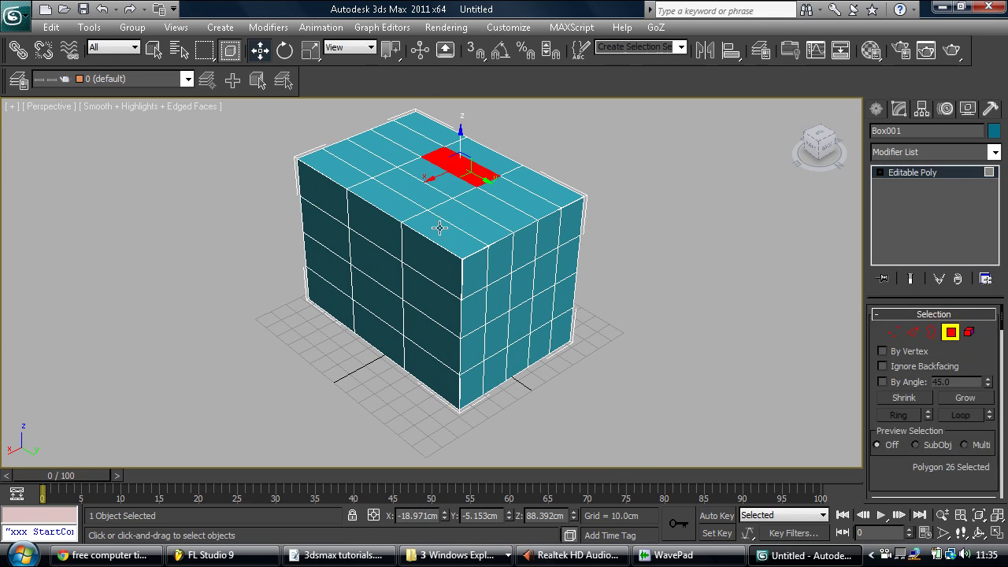
{"action": "left_click", "coordinate": [445, 253]}
{"action": "left_click", "coordinate": [454, 245], "text": "ctrl"}
{"action": "left_click", "coordinate": [477, 228], "text": "ctrl"}
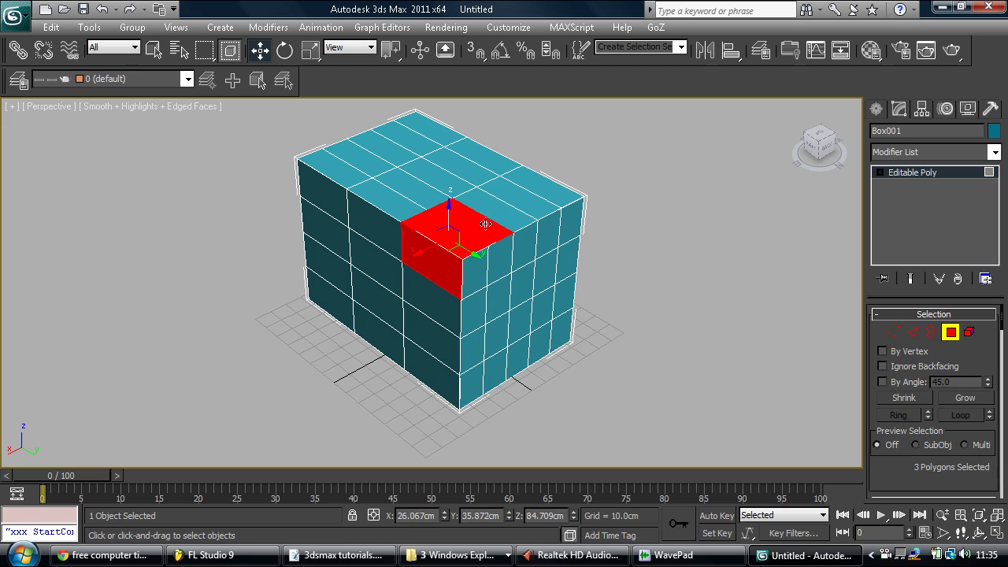
{"action": "left_click", "coordinate": [496, 212], "text": "ctrl"}
{"action": "left_click", "coordinate": [516, 197], "text": "ctrl"}
Step: Select only the five polygons of the top's near end row and move them down along Z
{"action": "left_click", "coordinate": [450, 230]}
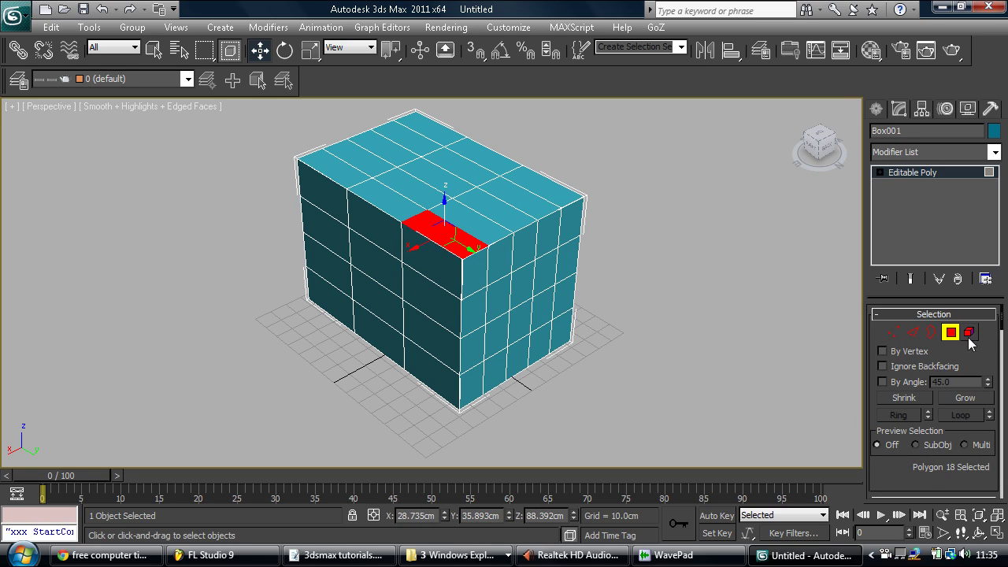
{"action": "left_click", "coordinate": [465, 224], "text": "ctrl"}
{"action": "left_click", "coordinate": [503, 200], "text": "ctrl"}
{"action": "left_click", "coordinate": [495, 212], "text": "ctrl"}
{"action": "left_click", "coordinate": [528, 186], "text": "ctrl"}
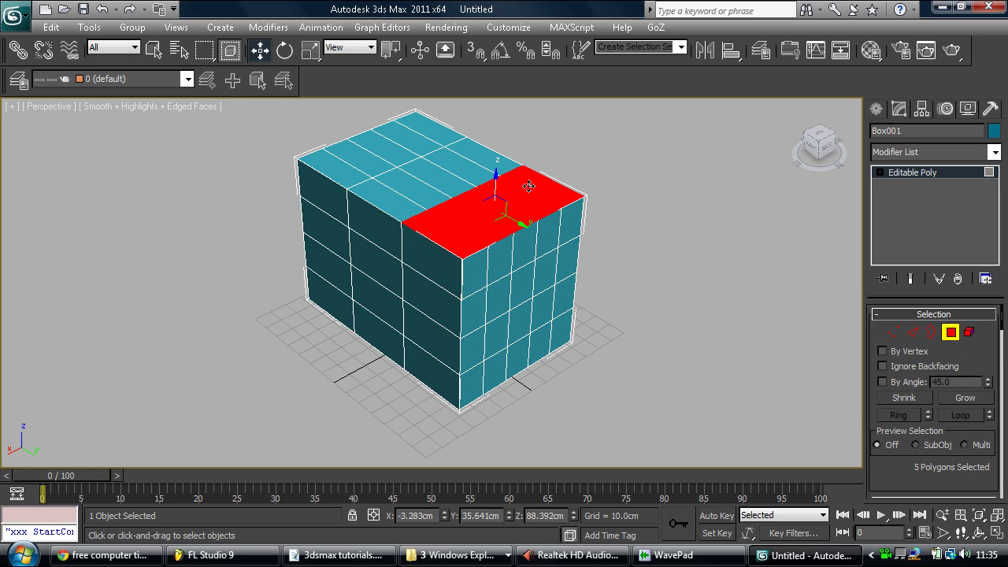
{"action": "left_click_drag", "start_coordinate": [494, 178], "coordinate": [494, 200]}
Step: Select the five polygons of the top's far end row and raise them along Z to about 104.6 cm
{"action": "left_click", "coordinate": [341, 165]}
{"action": "left_click", "coordinate": [364, 153], "text": "ctrl"}
{"action": "left_click", "coordinate": [386, 147], "text": "ctrl"}
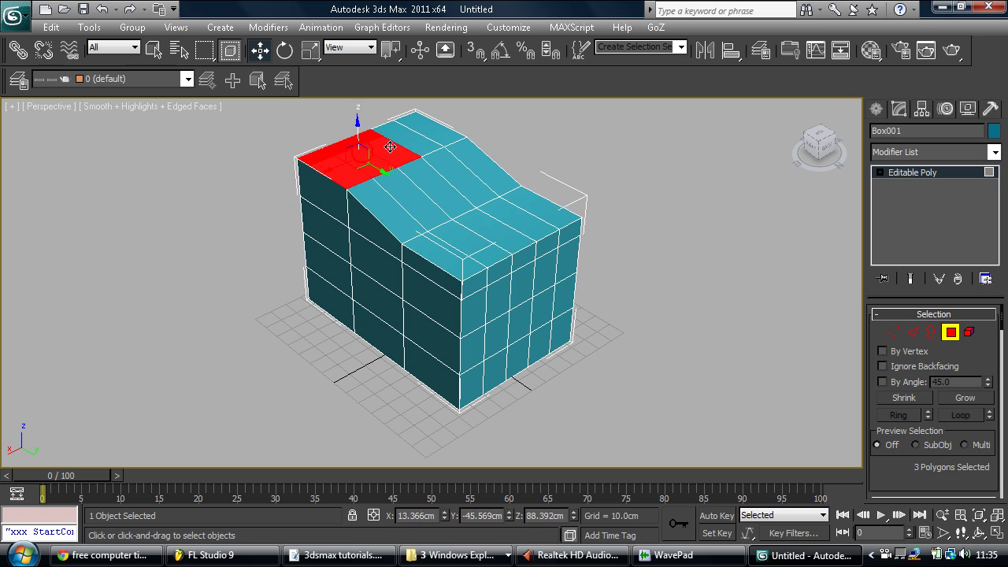
{"action": "left_click", "coordinate": [407, 140], "text": "ctrl"}
{"action": "left_click", "coordinate": [434, 136], "text": "ctrl"}
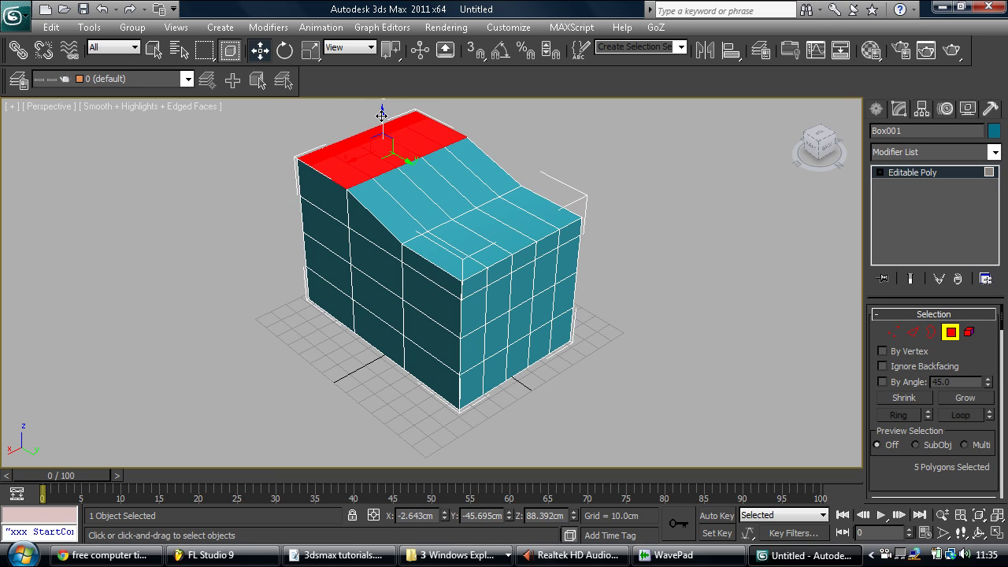
{"action": "left_click_drag", "start_coordinate": [381, 116], "coordinate": [382, 86]}
Step: Rotate the raised row of five polygons about 19 degrees around the Z axis
{"action": "middle_click_drag", "start_coordinate": [420, 173], "coordinate": [374, 277]}
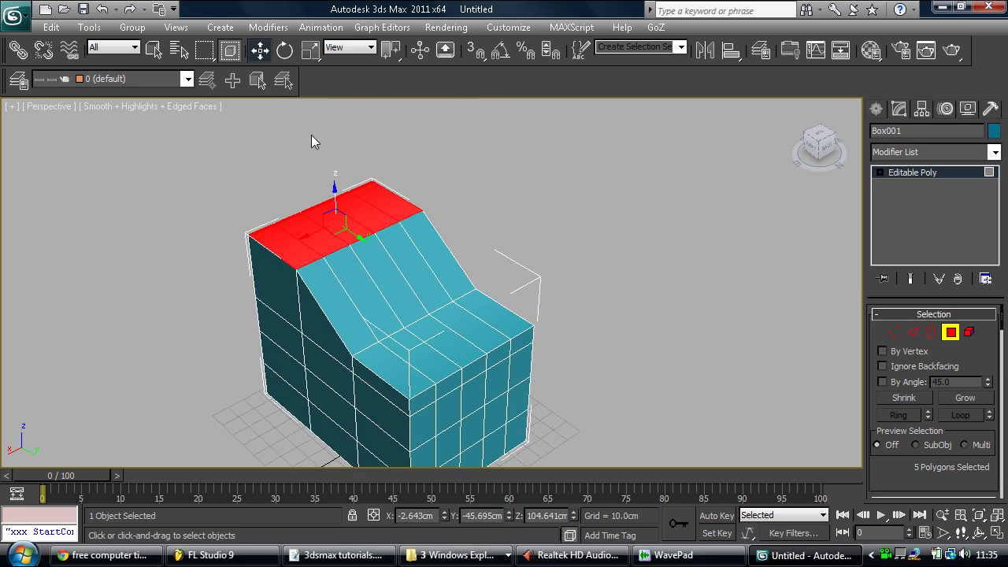
{"action": "left_click", "coordinate": [285, 51]}
{"action": "left_click_drag", "start_coordinate": [334, 196], "coordinate": [364, 217]}
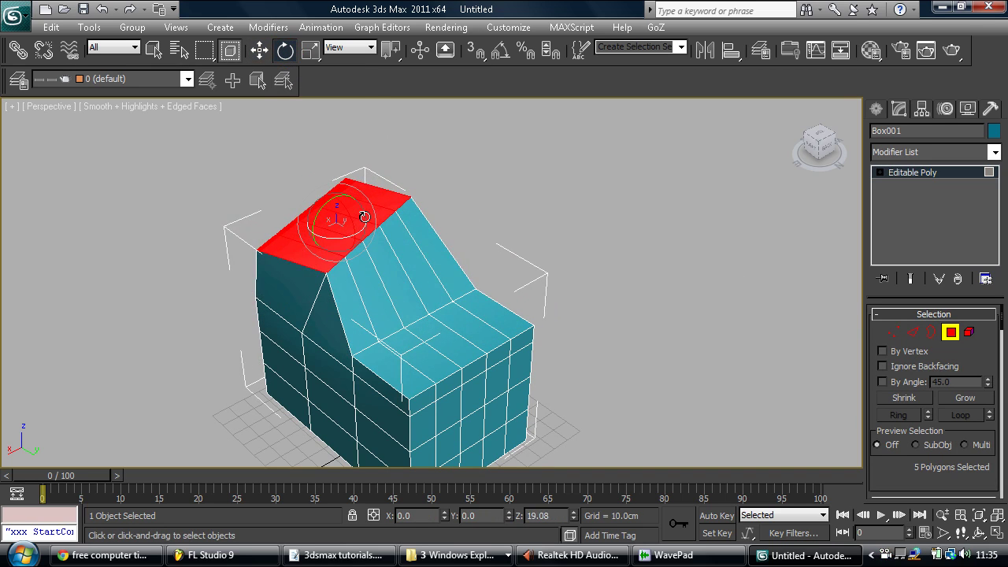
Step: Select two neighbouring middle polygons in the lowered end row and rotate them freehand
{"action": "left_click", "coordinate": [447, 345]}
{"action": "left_click", "coordinate": [462, 327], "text": "ctrl"}
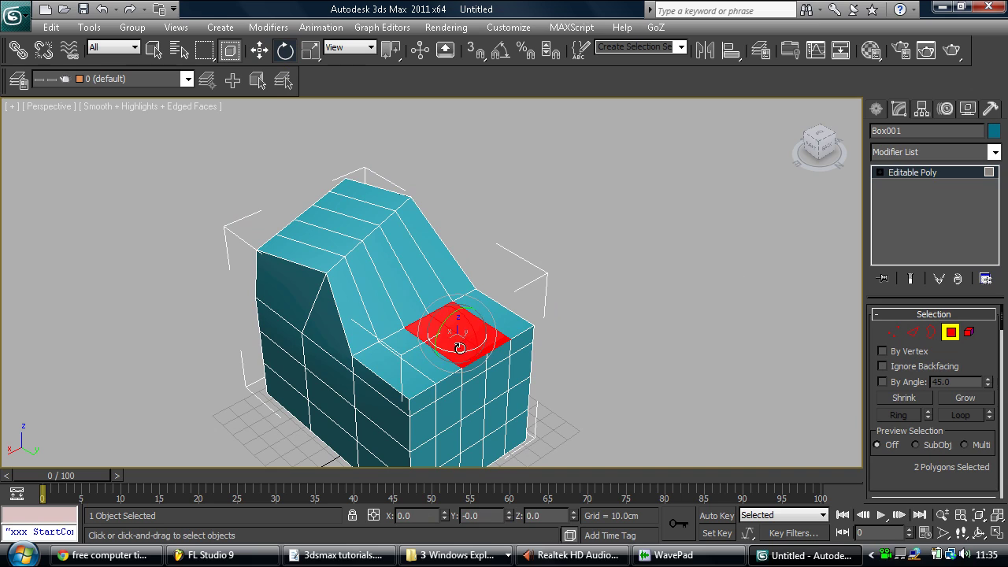
{"action": "left_click_drag", "start_coordinate": [460, 347], "coordinate": [460, 290]}
Step: Extrude the two rotated polygons upward into a tall block
{"action": "left_click", "coordinate": [259, 50]}
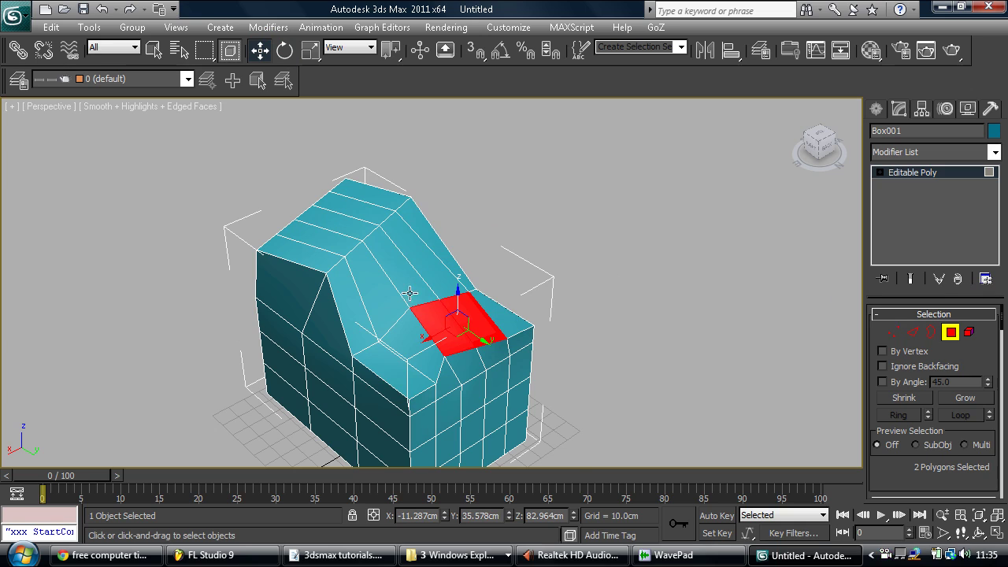
{"action": "right_click", "coordinate": [439, 319]}
{"action": "left_click", "coordinate": [518, 307]}
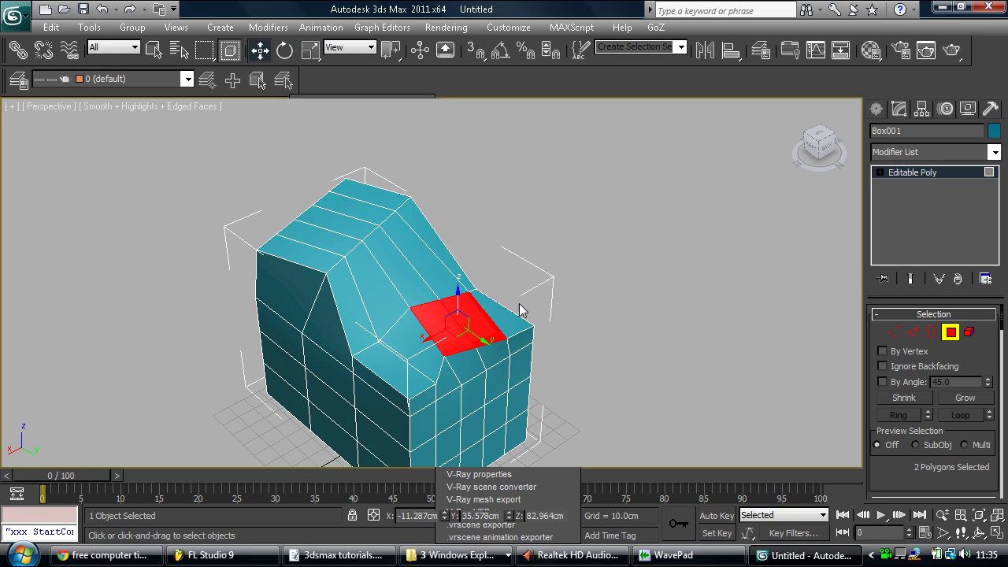
{"action": "right_click", "coordinate": [450, 315]}
{"action": "right_click", "coordinate": [454, 323]}
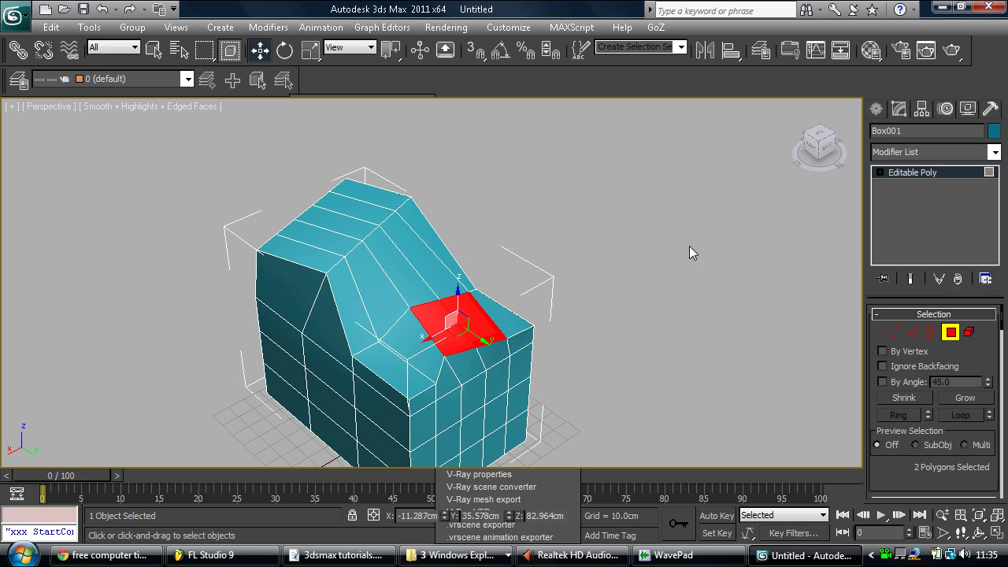
{"action": "right_click", "coordinate": [450, 315]}
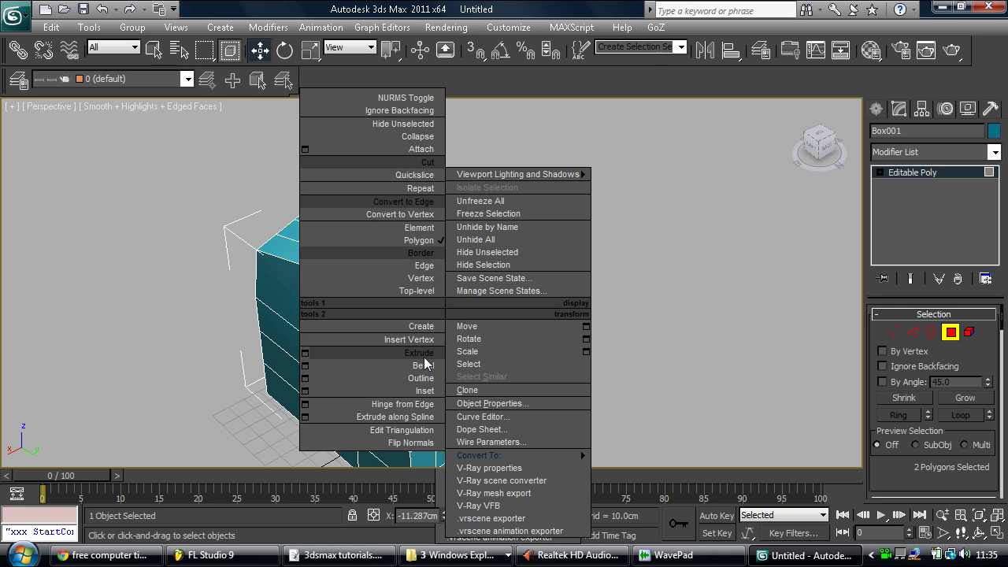
{"action": "left_click", "coordinate": [423, 359]}
{"action": "left_click_drag", "start_coordinate": [465, 322], "coordinate": [460, 261]}
Step: Select one polygon on the extruded block's near end face and extrude it outward beyond the box
{"action": "left_click", "coordinate": [462, 315]}
{"action": "key", "text": "w"}
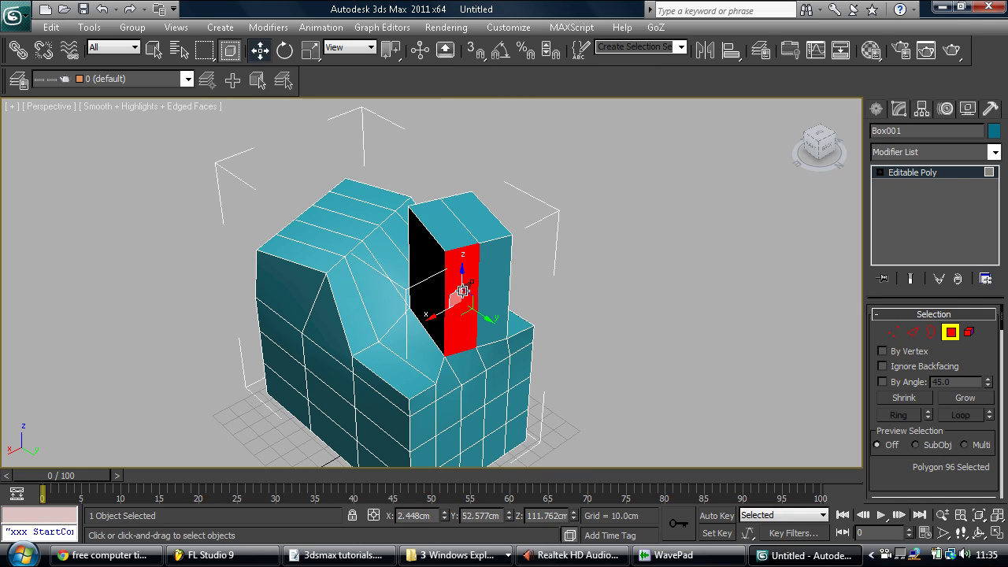
{"action": "right_click", "coordinate": [463, 301]}
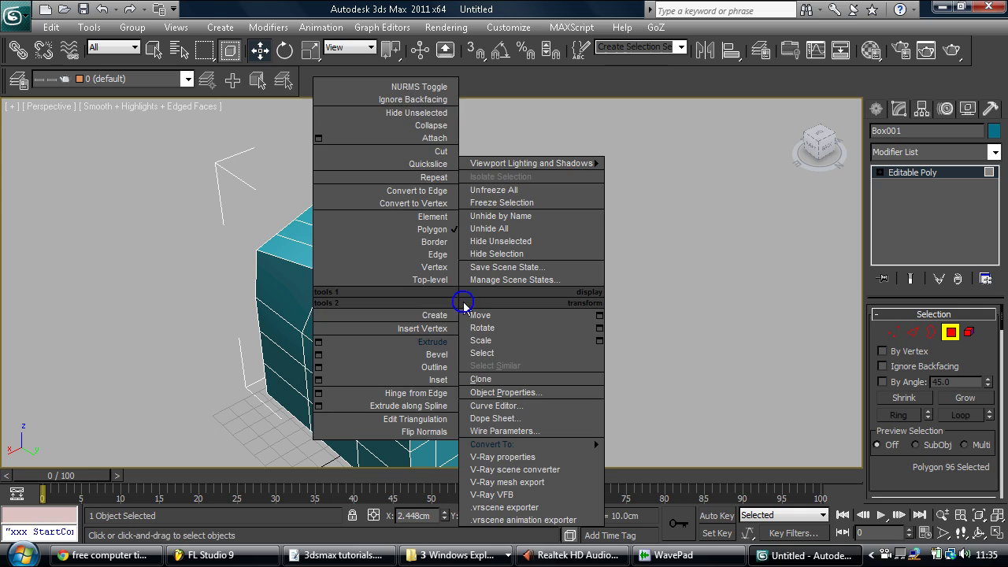
{"action": "left_click", "coordinate": [435, 342]}
{"action": "middle_click_drag", "start_coordinate": [464, 303], "coordinate": [405, 175], "text": "alt"}
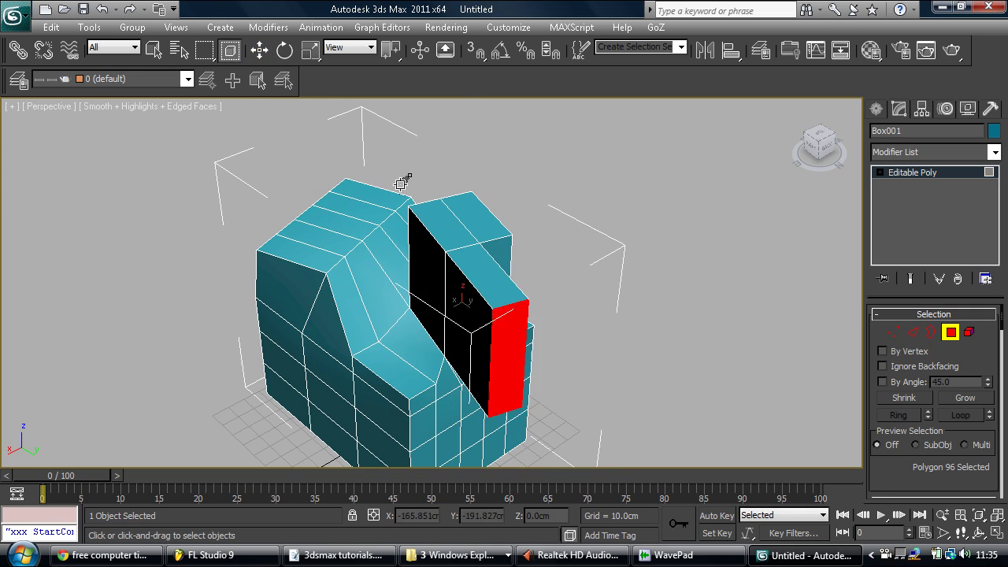
{"action": "scroll", "coordinate": [511, 307], "scroll_direction": "down", "scroll_amount": 4}
{"action": "middle_click_drag", "start_coordinate": [511, 307], "coordinate": [573, 334], "text": "alt"}
{"action": "scroll", "coordinate": [617, 299], "scroll_direction": "up", "scroll_amount": 3}
{"action": "scroll", "coordinate": [590, 392], "scroll_direction": "up", "scroll_amount": 4}
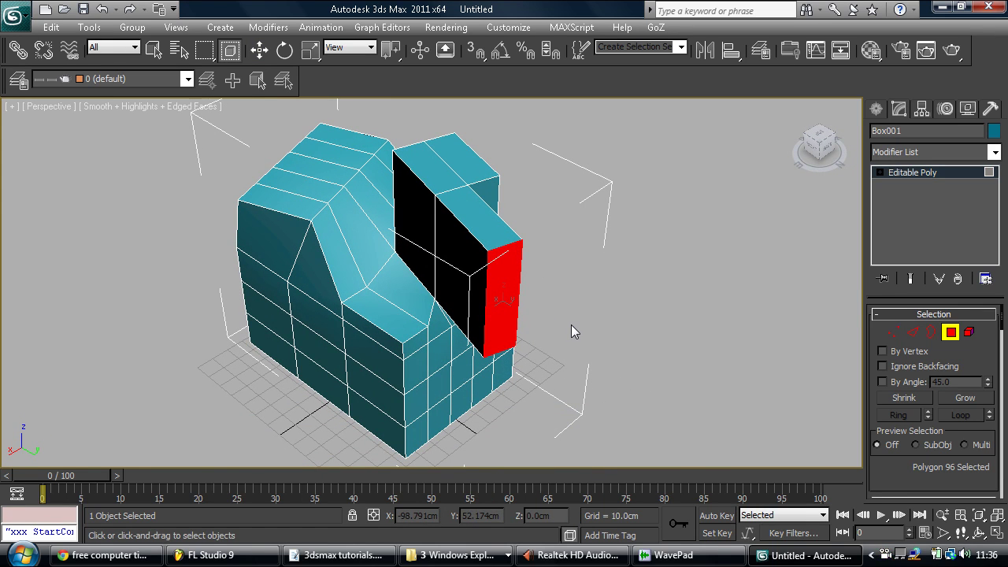
Step: Enter Element sub-object mode, select the whole mesh and try moving it, then undo the move and clear the selection
{"action": "left_click", "coordinate": [968, 331]}
{"action": "key", "text": "w"}
{"action": "left_click", "coordinate": [337, 241]}
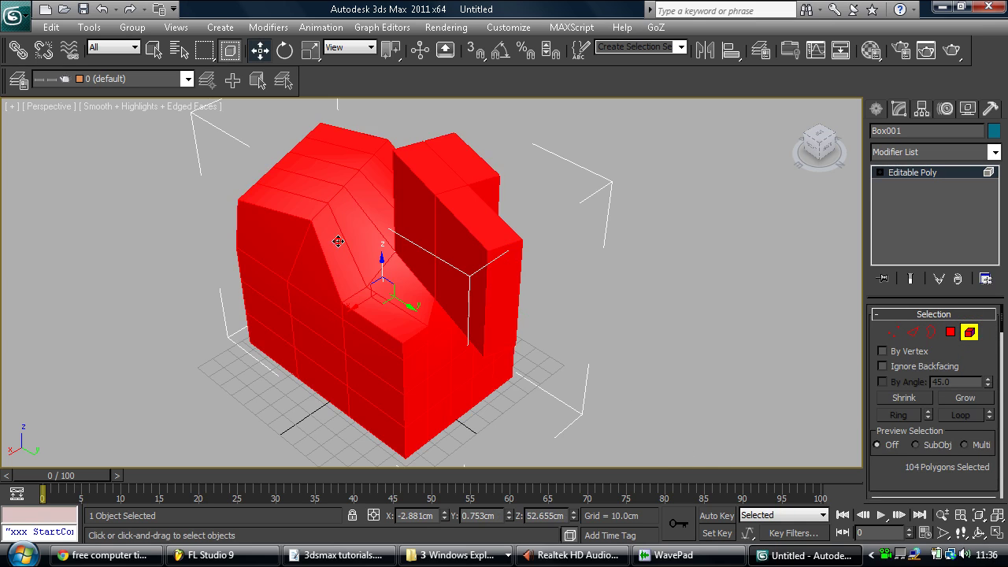
{"action": "scroll", "coordinate": [455, 252], "scroll_direction": "down", "scroll_amount": 2}
{"action": "mouse_move", "coordinate": [377, 301]}
{"action": "left_mouse_down"}
{"action": "mouse_move", "coordinate": [245, 353]}
{"action": "mouse_move", "coordinate": [390, 299]}
{"action": "left_mouse_up"}
{"action": "key", "text": "ctrl+z"}
{"action": "left_click", "coordinate": [720, 301]}
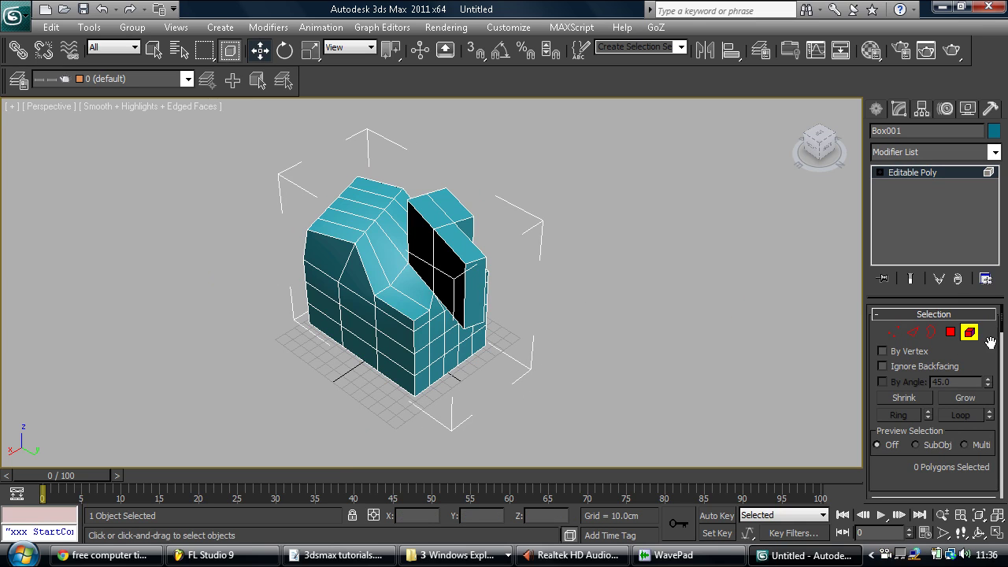
Step: Reselect the entire mesh element and bring its Edit Elements options into view
{"action": "left_click_drag", "start_coordinate": [1005, 327], "coordinate": [1004, 337]}
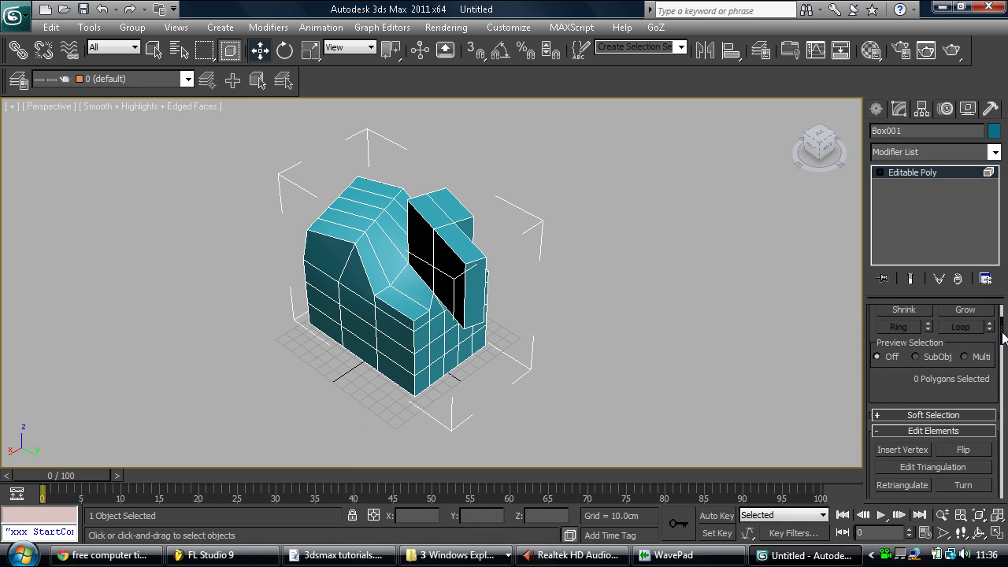
{"action": "key", "text": "ctrl+a"}
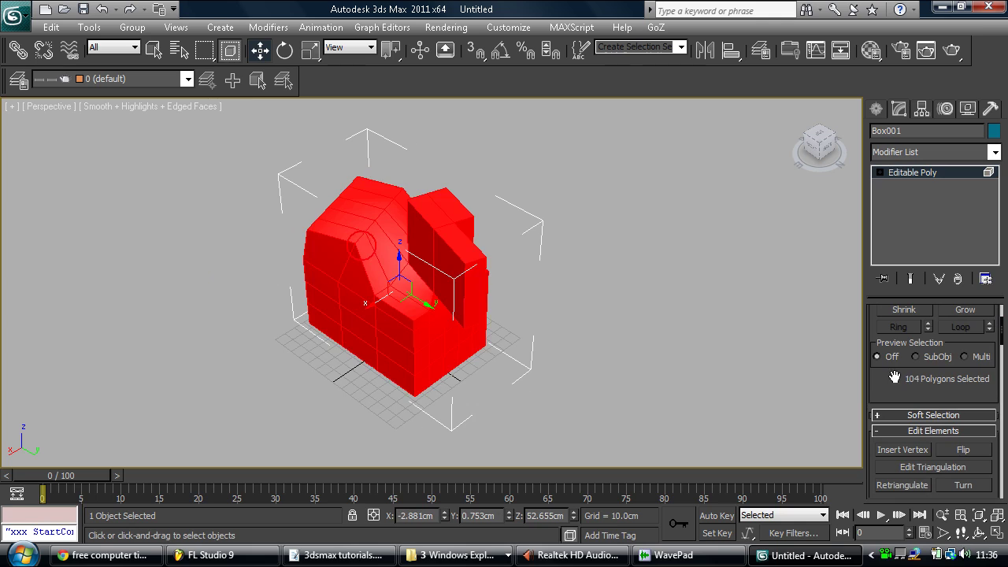
Step: Expand the Soft Selection settings, then replace the whole-element selection with Vertex sub-object mode
{"action": "left_click", "coordinate": [878, 417]}
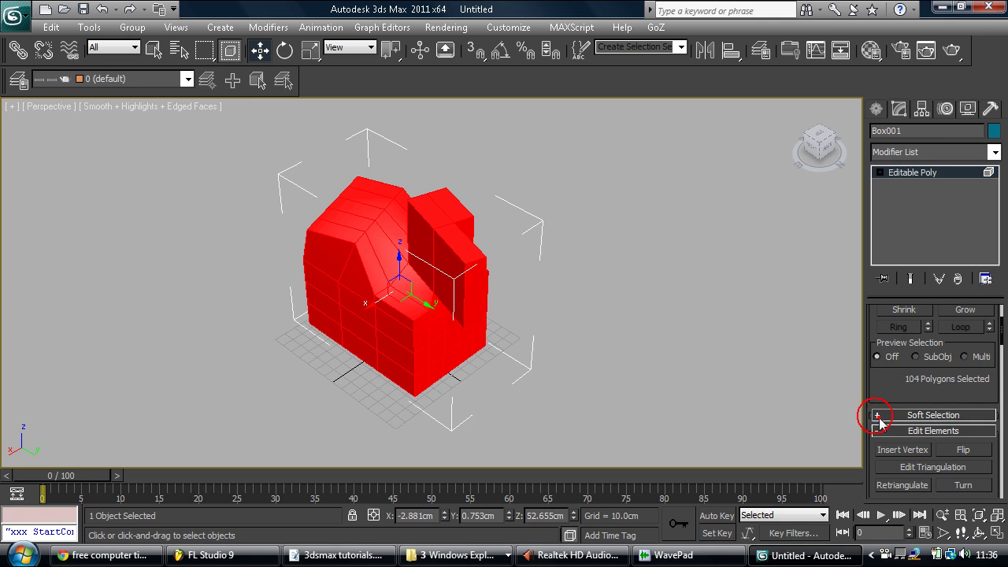
{"action": "left_click", "coordinate": [412, 165]}
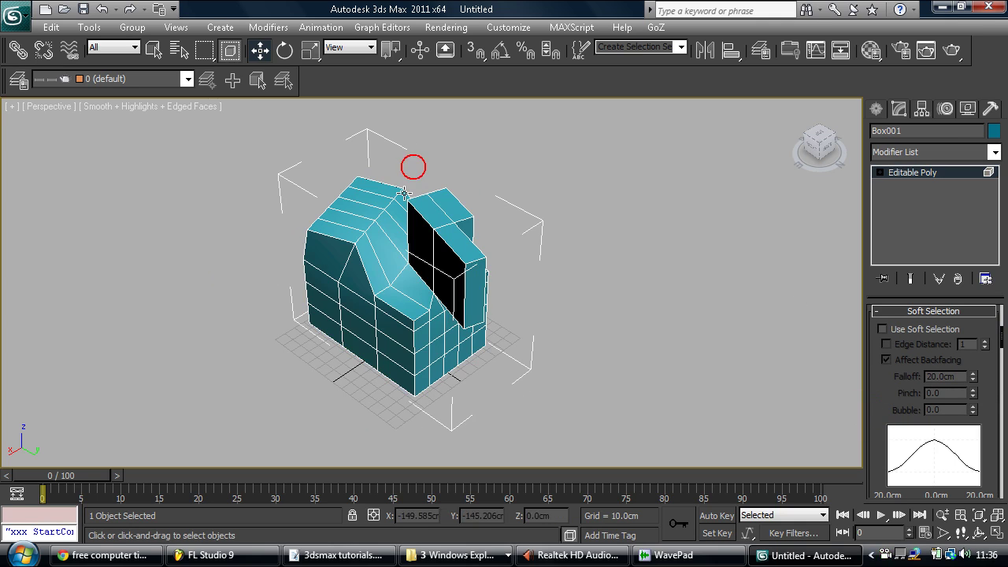
{"action": "middle_click_drag", "start_coordinate": [412, 164], "coordinate": [422, 239], "text": "alt"}
{"action": "left_click", "coordinate": [406, 295]}
{"action": "middle_click_drag", "start_coordinate": [535, 299], "coordinate": [558, 284], "text": "alt"}
{"action": "left_click_drag", "start_coordinate": [1000, 334], "coordinate": [993, 318]}
{"action": "left_click", "coordinate": [910, 333]}
{"action": "left_click", "coordinate": [891, 334]}
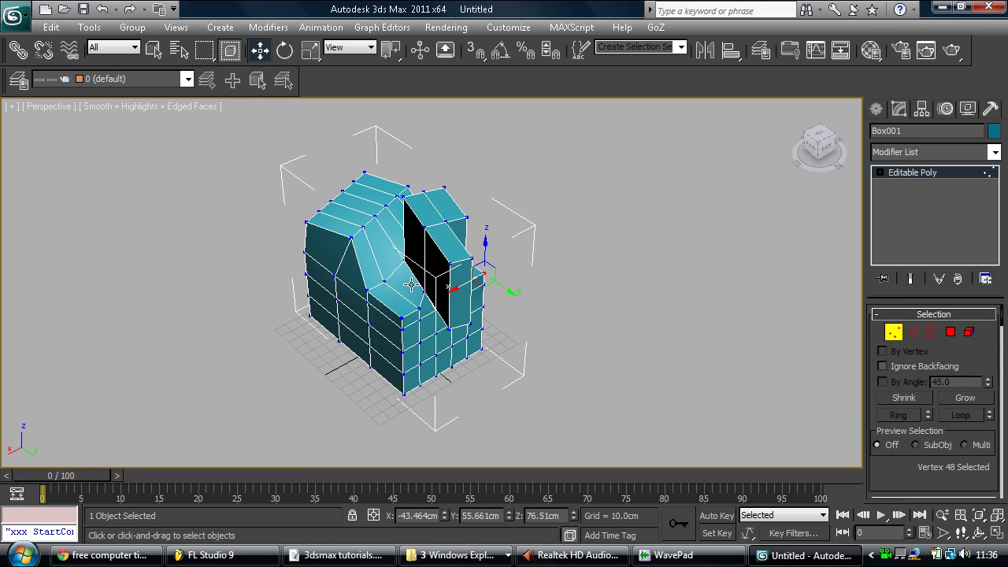
Step: Select the middle vertex on the sloped hump's upper ridge, try raising it along Z, and undo the move
{"action": "left_click", "coordinate": [360, 229]}
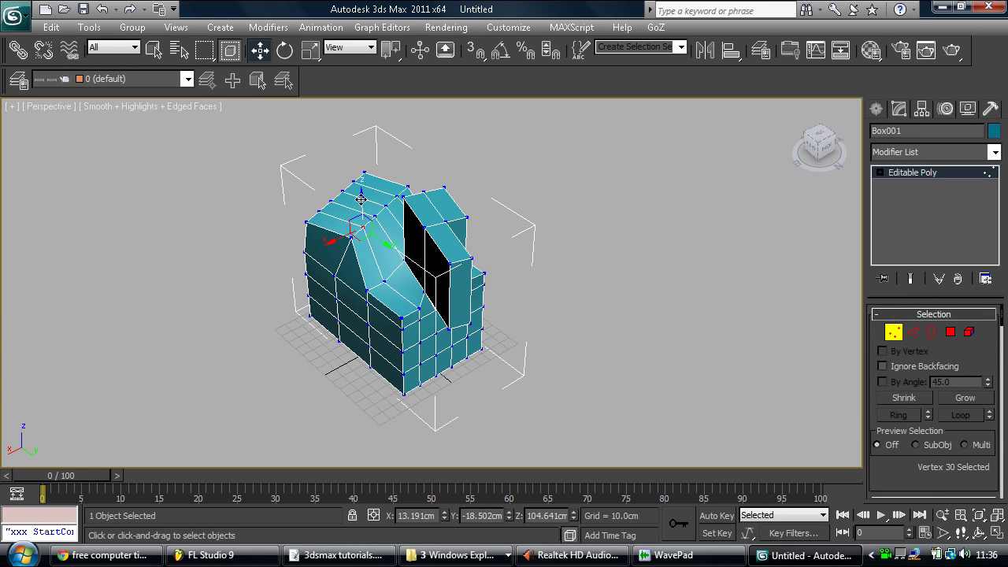
{"action": "left_click_drag", "start_coordinate": [359, 199], "coordinate": [359, 175]}
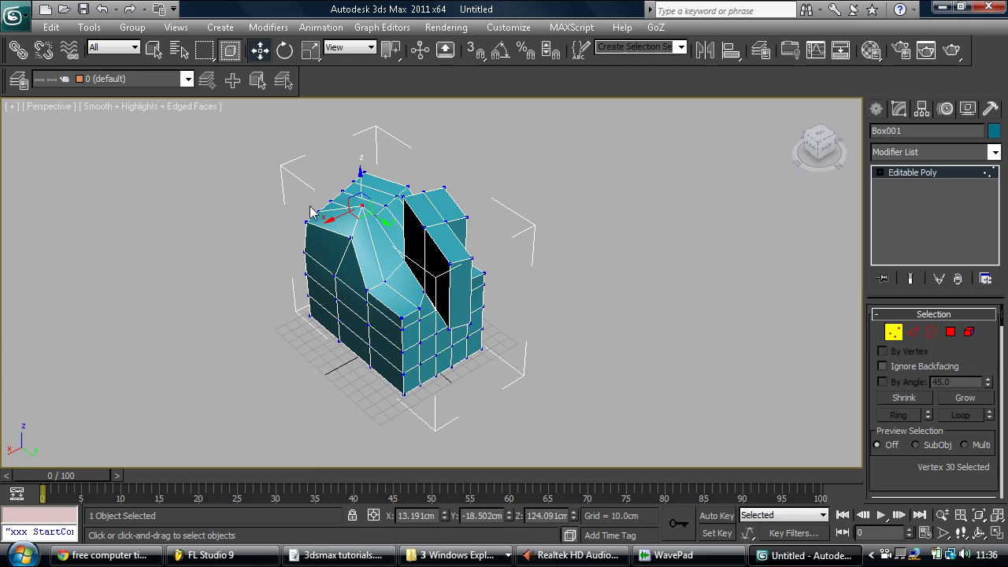
{"action": "key", "text": "ctrl+z"}
Step: Enable Use Soft Selection with a 20.6 cm falloff and raise the selected ridge vertex together with its surroundings
{"action": "left_click_drag", "start_coordinate": [1001, 311], "coordinate": [1002, 339]}
{"action": "left_click", "coordinate": [911, 326]}
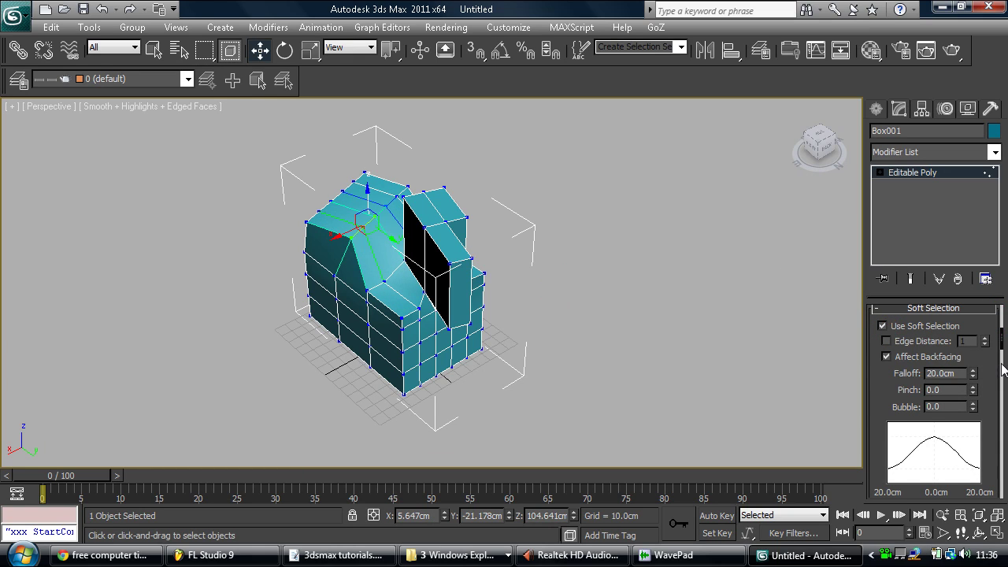
{"action": "mouse_move", "coordinate": [975, 373]}
{"action": "left_mouse_down"}
{"action": "mouse_move", "coordinate": [974, 344]}
{"action": "mouse_move", "coordinate": [978, 385]}
{"action": "mouse_move", "coordinate": [982, 366]}
{"action": "left_mouse_up"}
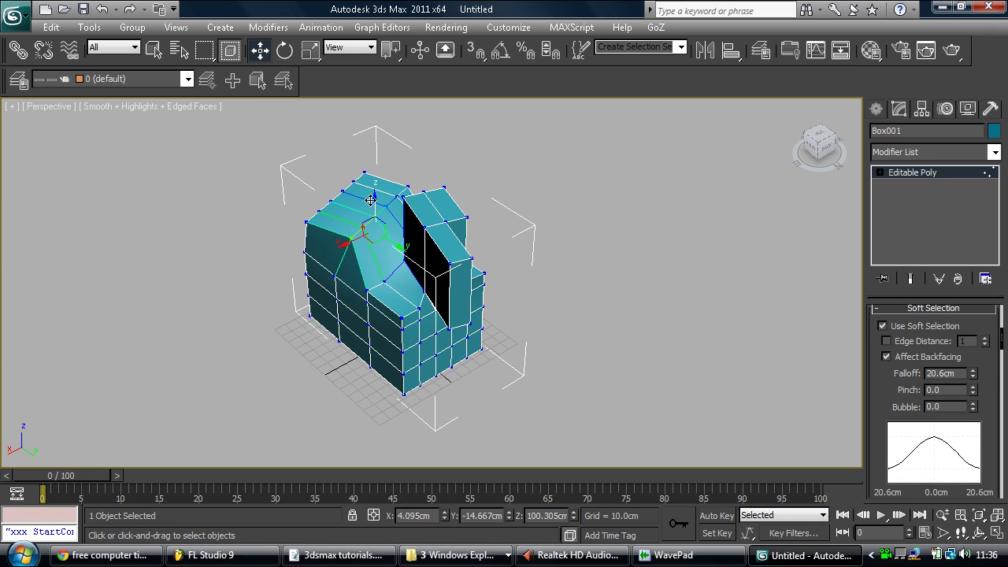
{"action": "left_click_drag", "start_coordinate": [369, 200], "coordinate": [385, 178]}
Step: Widen the soft selection falloff around the ridge vertex in stages to 37.286 cm, 45.116 cm and 80.307 cm
{"action": "left_click_drag", "start_coordinate": [974, 379], "coordinate": [971, 309]}
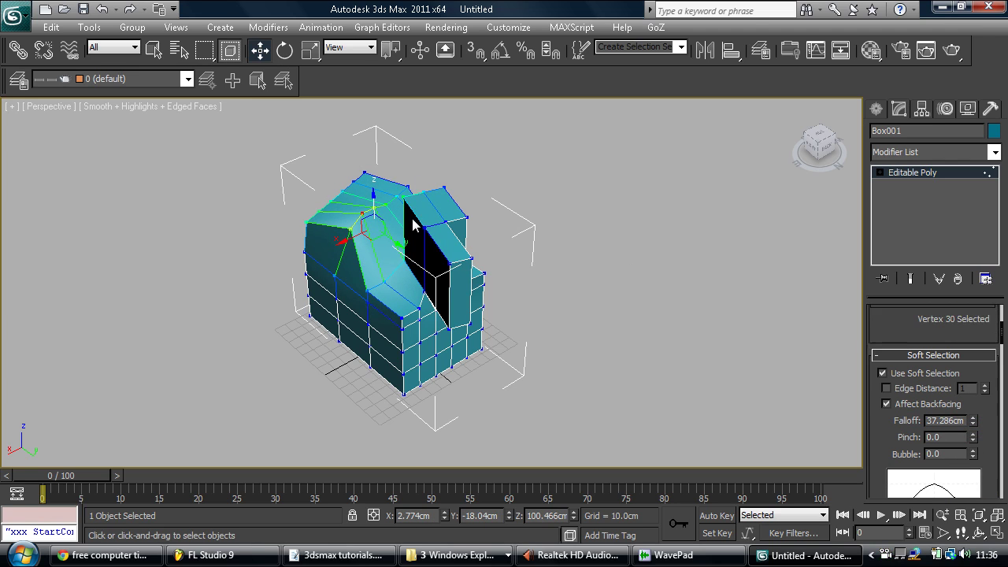
{"action": "scroll", "coordinate": [416, 225], "scroll_direction": "up", "scroll_amount": 6}
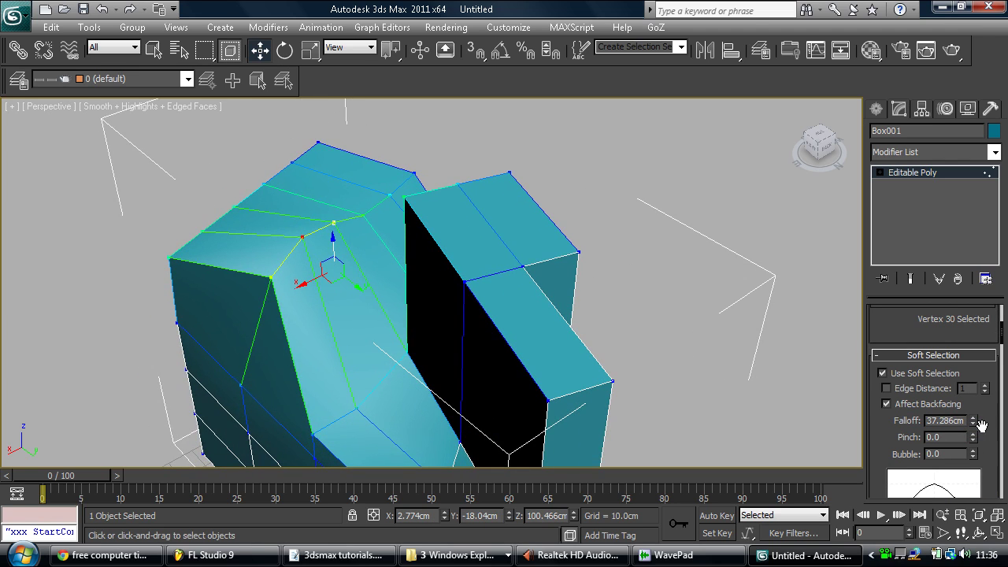
{"action": "left_click_drag", "start_coordinate": [974, 422], "coordinate": [956, 404]}
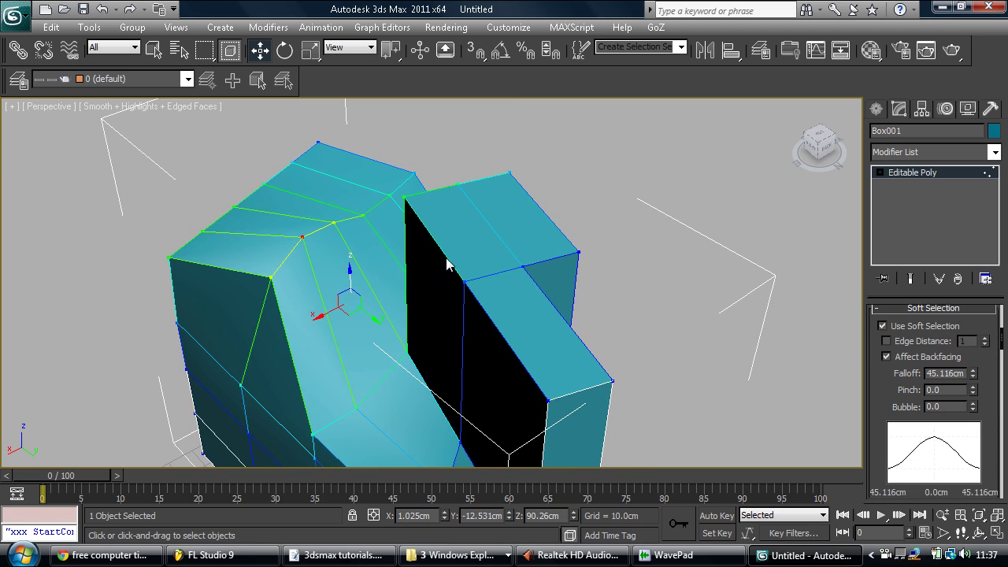
{"action": "scroll", "coordinate": [405, 256], "scroll_direction": "down", "scroll_amount": 5}
{"action": "left_click_drag", "start_coordinate": [397, 264], "coordinate": [400, 231]}
{"action": "left_click_drag", "start_coordinate": [973, 371], "coordinate": [873, 306]}
{"action": "left_click_drag", "start_coordinate": [410, 296], "coordinate": [453, 287]}
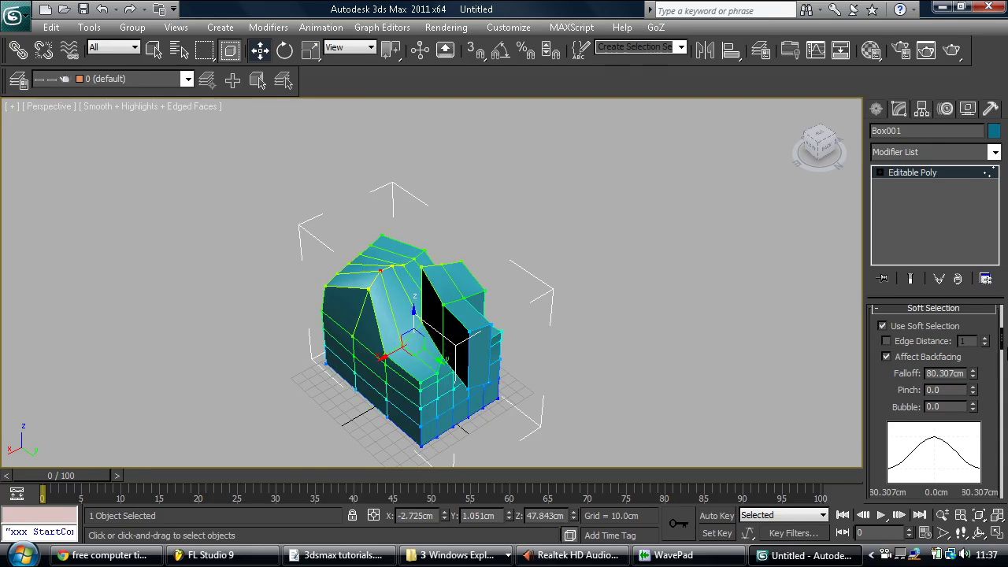
Step: Try removing the vertex at the inner corner of the extruded block's top with the Edit Vertices tools, then undo the removal
{"action": "scroll", "coordinate": [1003, 357], "scroll_direction": "down", "scroll_amount": 4}
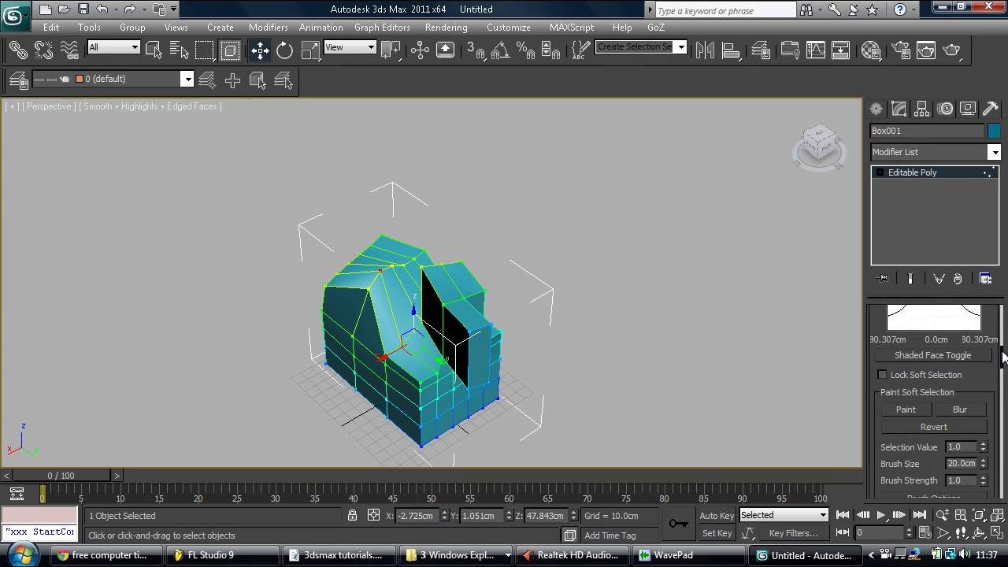
{"action": "left_click_drag", "start_coordinate": [1003, 356], "coordinate": [1002, 361]}
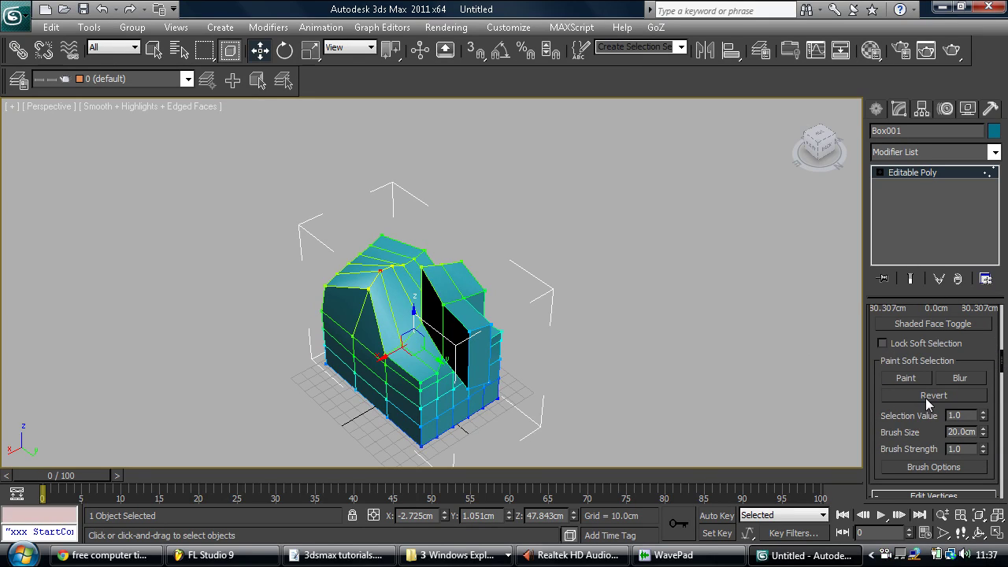
{"action": "left_click_drag", "start_coordinate": [1003, 367], "coordinate": [1003, 382]}
{"action": "scroll", "coordinate": [1001, 382], "scroll_direction": "down", "scroll_amount": 1}
{"action": "left_click", "coordinate": [480, 319]}
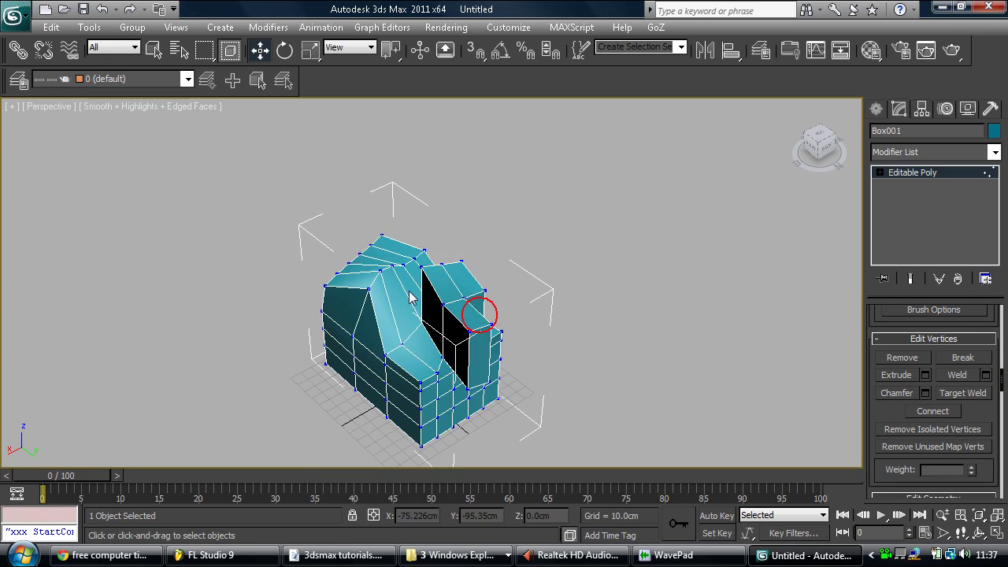
{"action": "left_click", "coordinate": [443, 305]}
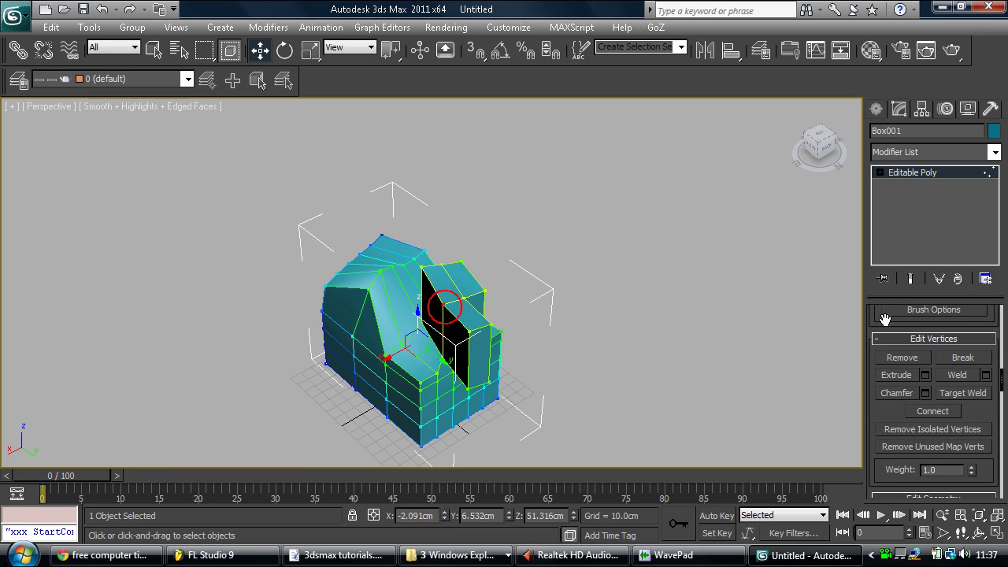
{"action": "left_click", "coordinate": [901, 358]}
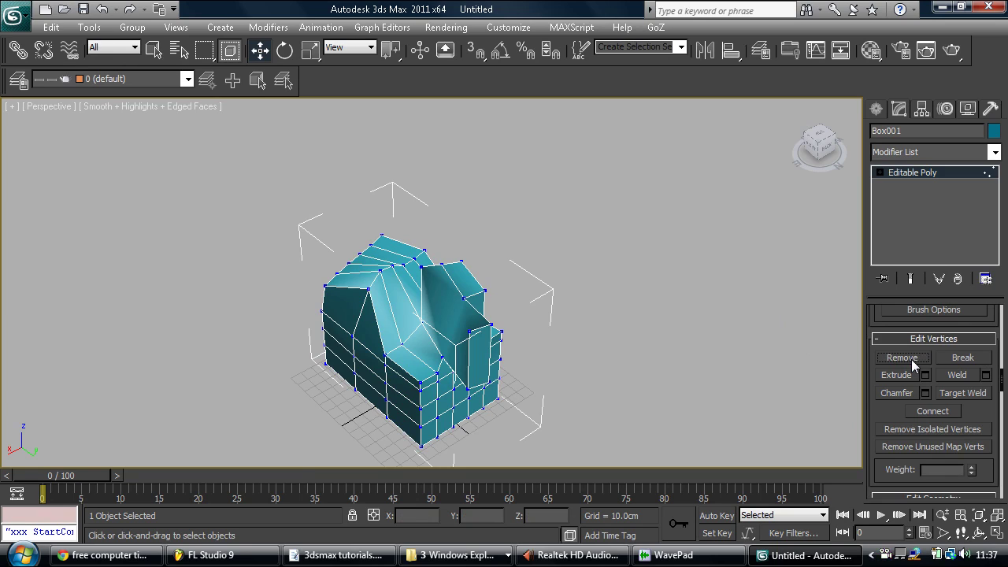
{"action": "key", "text": "ctrl+z"}
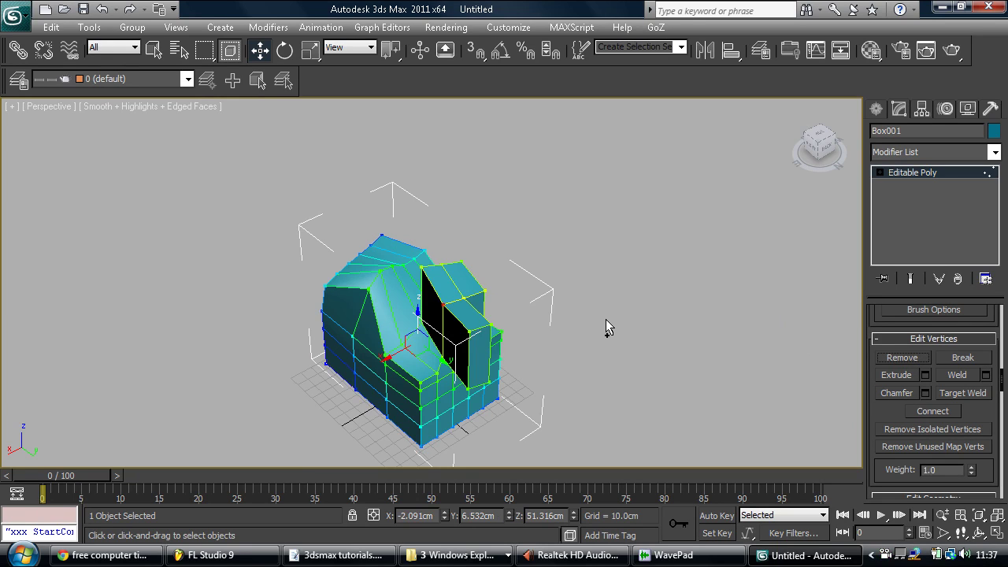
Step: Examine the Edit Vertices and Edit Geometry tools for a selected vertex, then clear the selection and inspect the mesh
{"action": "mouse_move", "coordinate": [1001, 377]}
{"action": "left_mouse_down"}
{"action": "mouse_move", "coordinate": [998, 352]}
{"action": "mouse_move", "coordinate": [1000, 379]}
{"action": "left_mouse_up"}
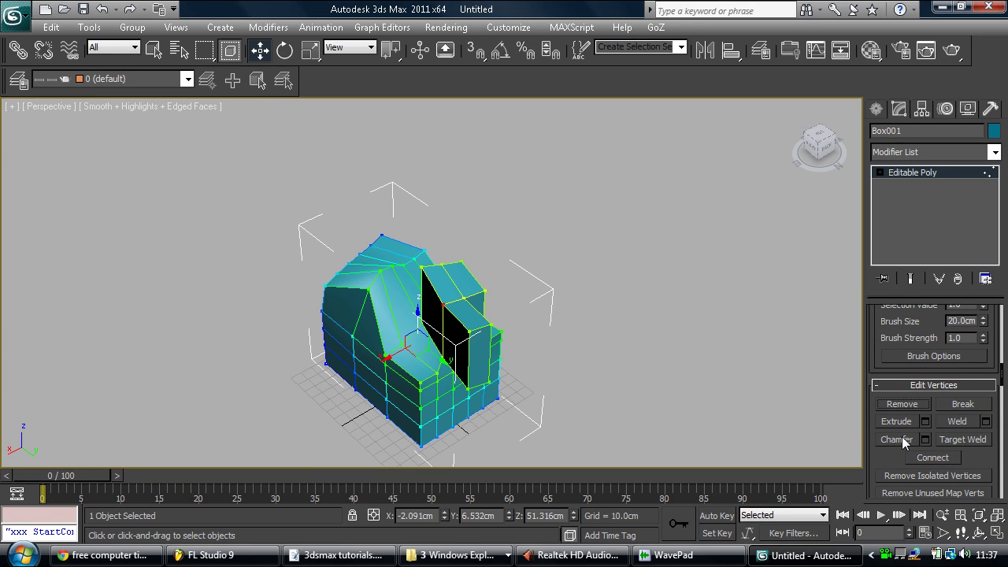
{"action": "left_click", "coordinate": [382, 292]}
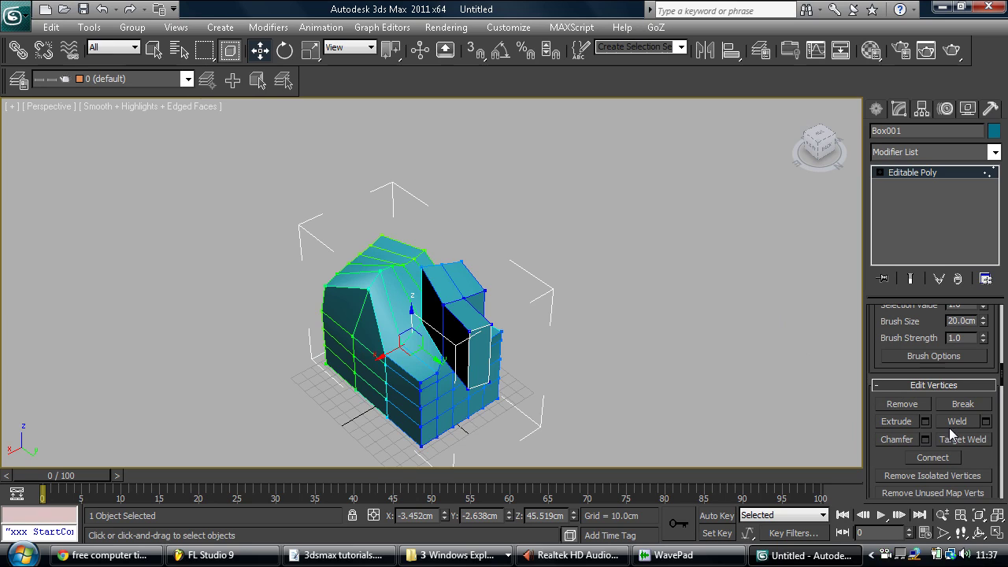
{"action": "left_click_drag", "start_coordinate": [1001, 381], "coordinate": [1002, 410]}
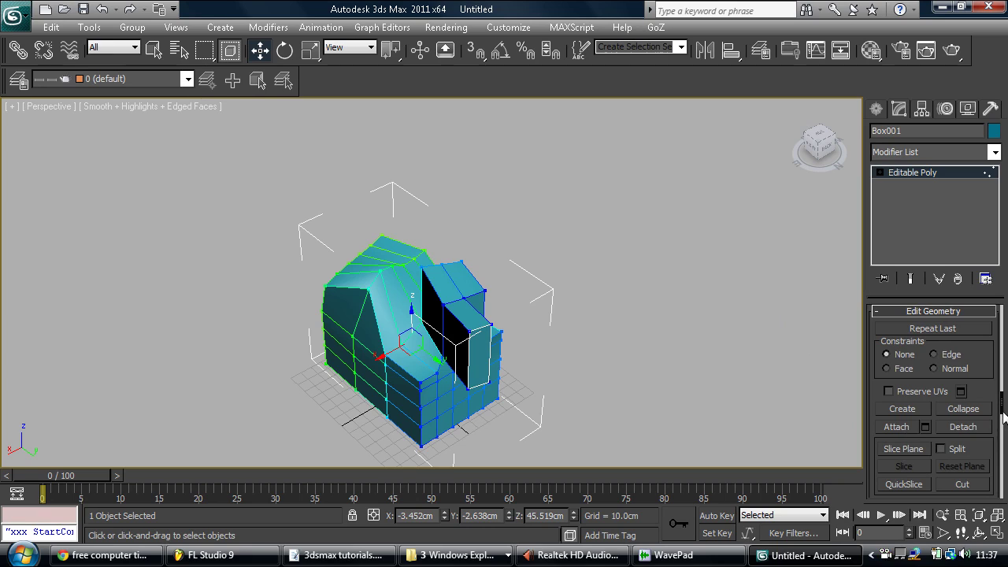
{"action": "left_click_drag", "start_coordinate": [1003, 411], "coordinate": [1002, 423]}
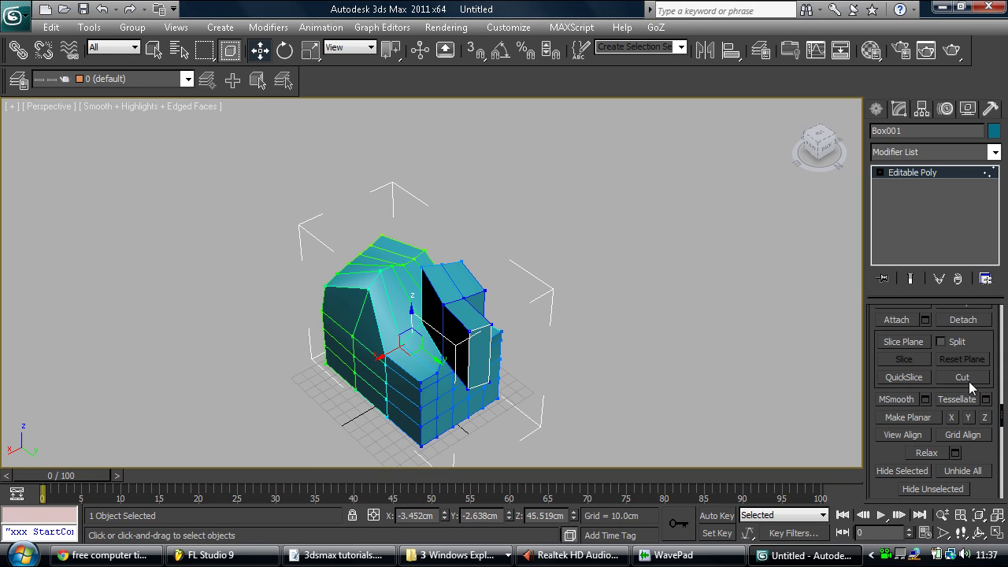
{"action": "left_click_drag", "start_coordinate": [1002, 415], "coordinate": [983, 309]}
{"action": "left_click", "coordinate": [670, 259]}
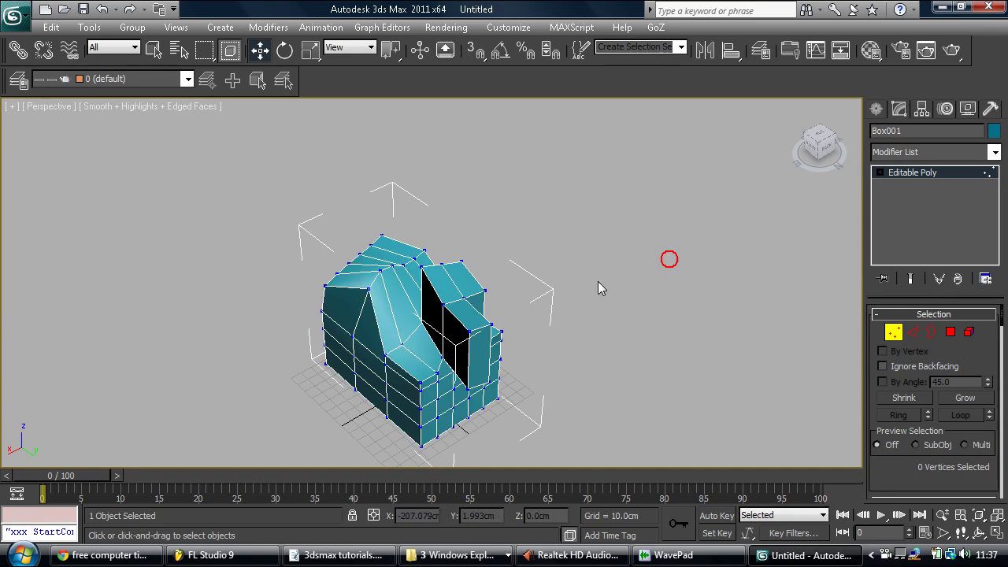
{"action": "scroll", "coordinate": [544, 308], "scroll_direction": "down", "scroll_amount": 3}
{"action": "scroll", "coordinate": [548, 313], "scroll_direction": "up", "scroll_amount": 6}
{"action": "scroll", "coordinate": [549, 318], "scroll_direction": "down", "scroll_amount": 3}
{"action": "middle_click_drag", "start_coordinate": [558, 388], "coordinate": [548, 335]}
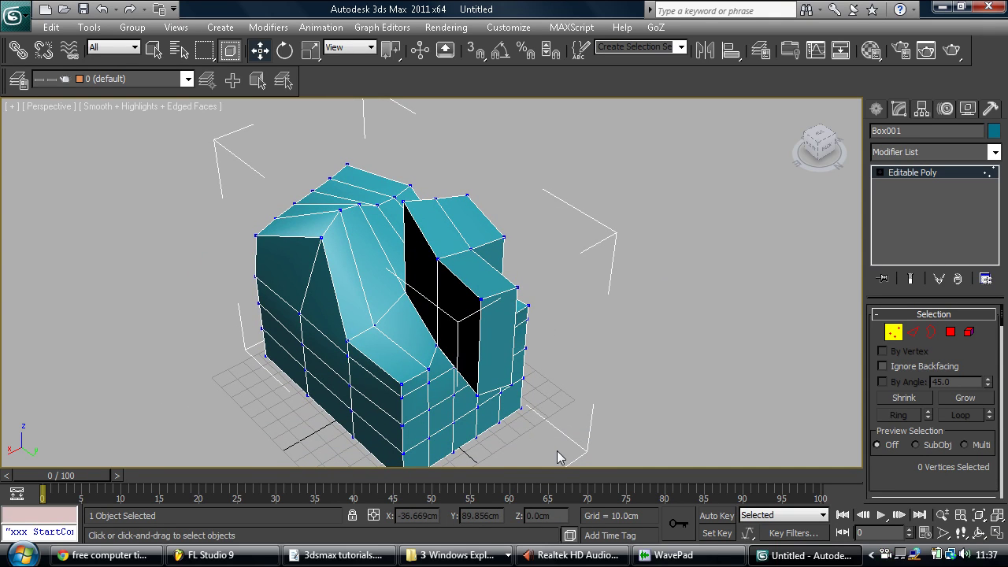
Step: Switch to the 3dsmax tutorials document in Works Word Processor, highlight the "04 - Camera View Layout" line, and return to 3ds Max
{"action": "left_click", "coordinate": [337, 555]}
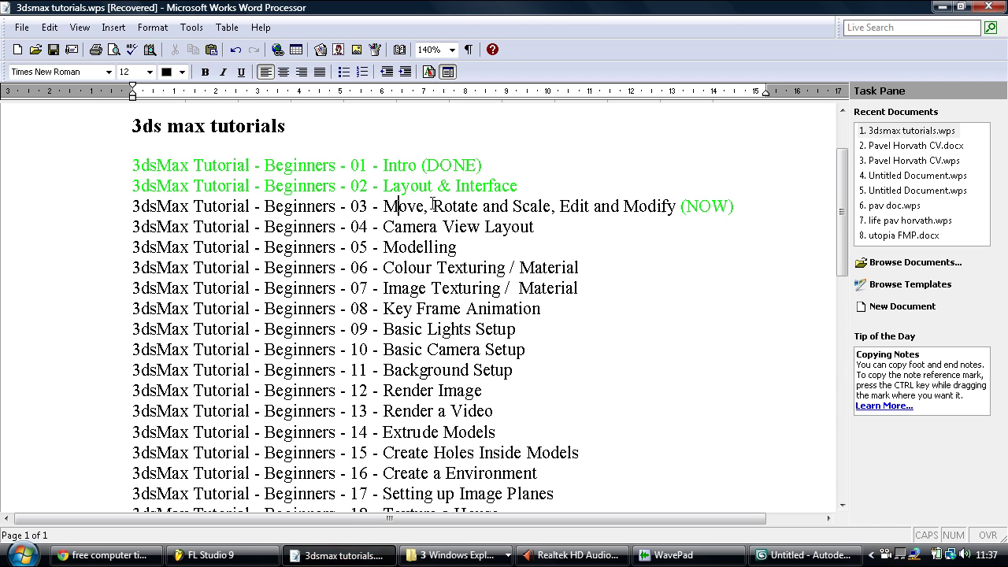
{"action": "left_click_drag", "start_coordinate": [551, 226], "coordinate": [133, 225]}
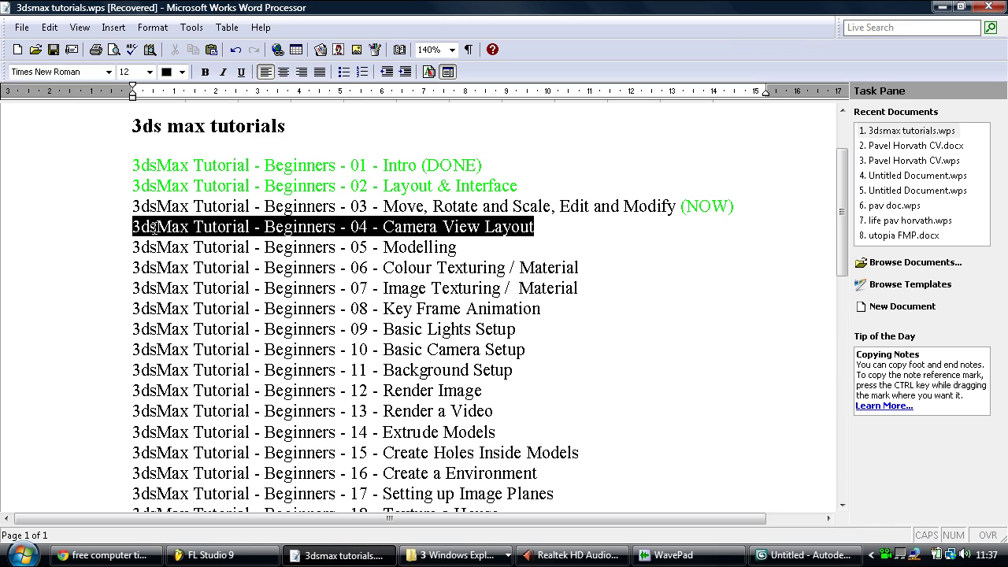
{"action": "left_click", "coordinate": [942, 8]}
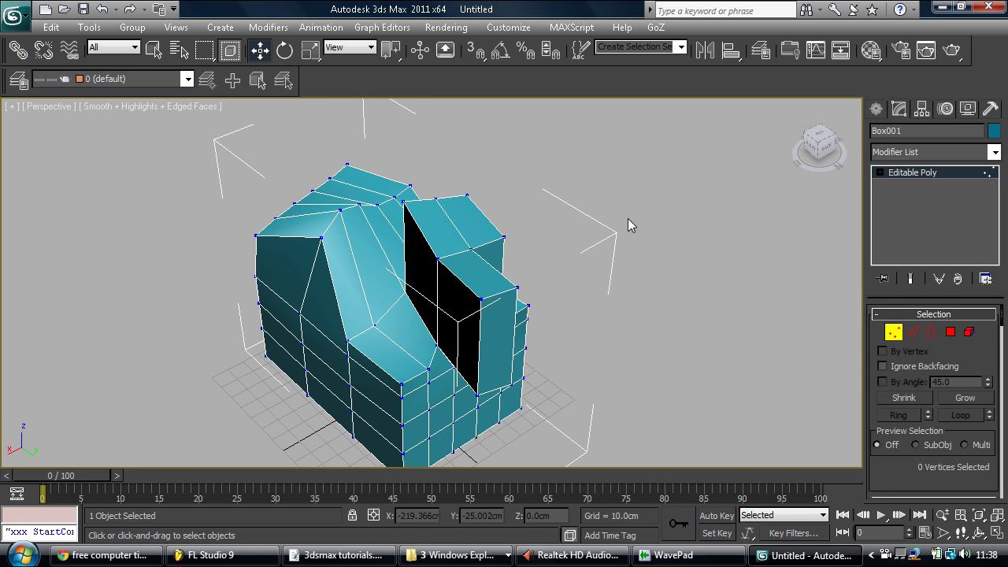